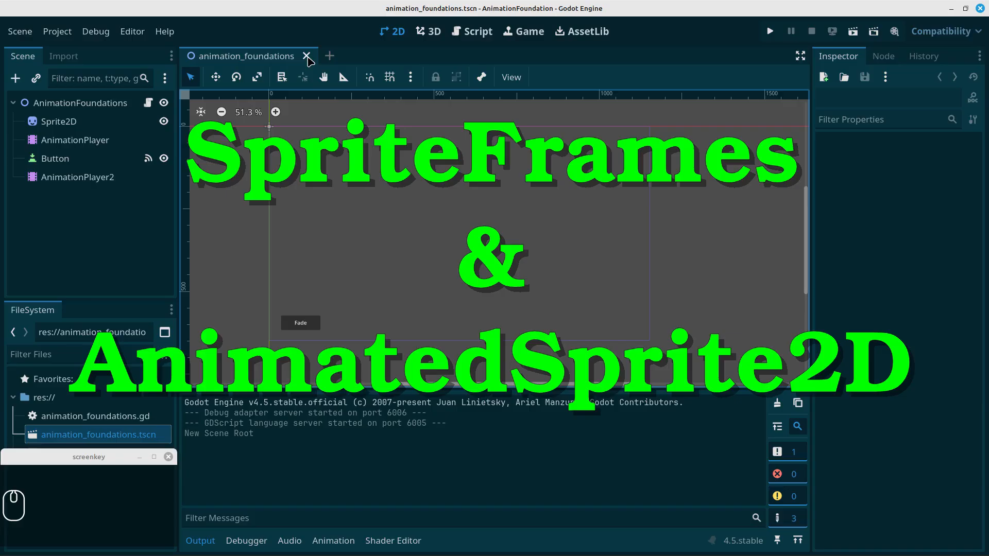
Close the animation_foundations scene and create a new 2D scene with its root node named SpriteFrames.
{"action": "left_click", "coordinate": [307, 55]}
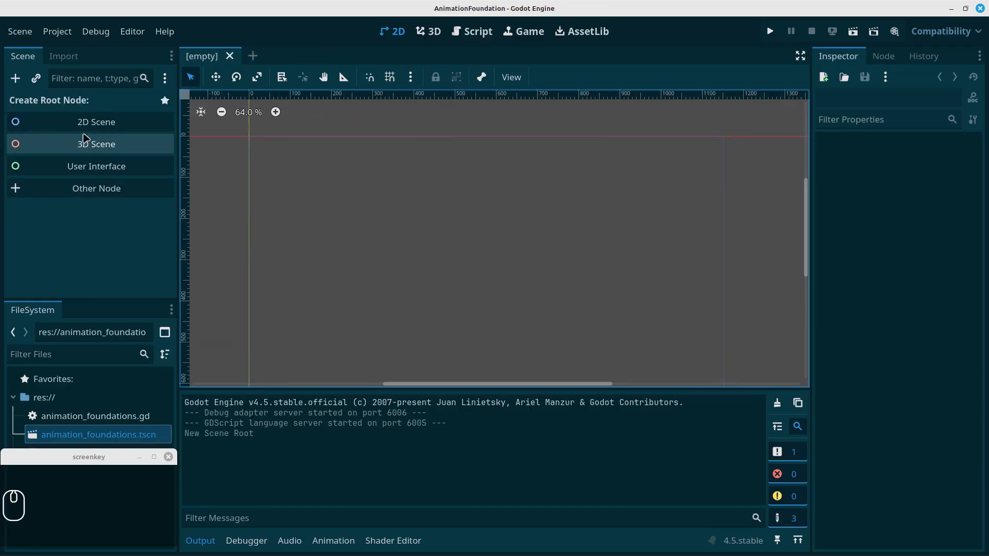
{"action": "left_click", "coordinate": [81, 128]}
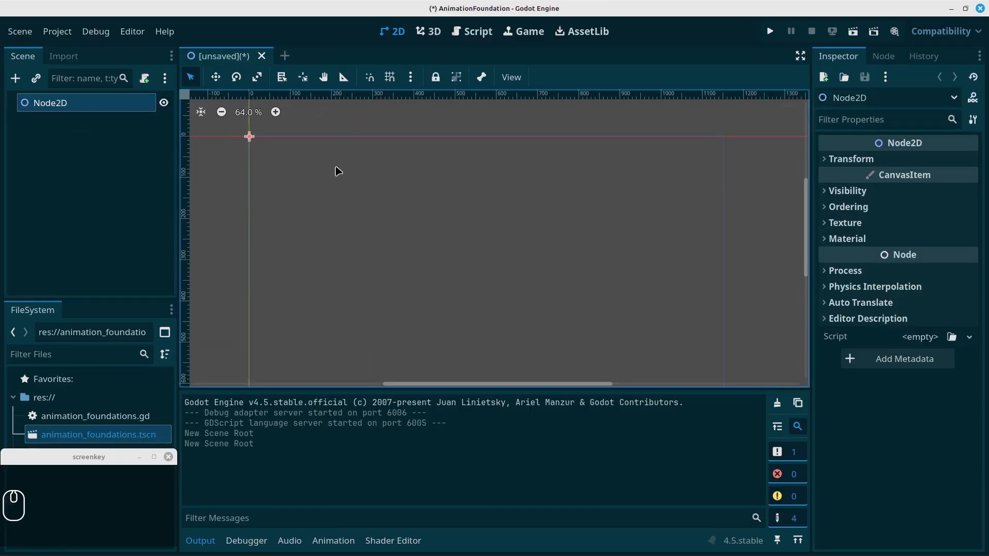
{"action": "double_click", "coordinate": [95, 105]}
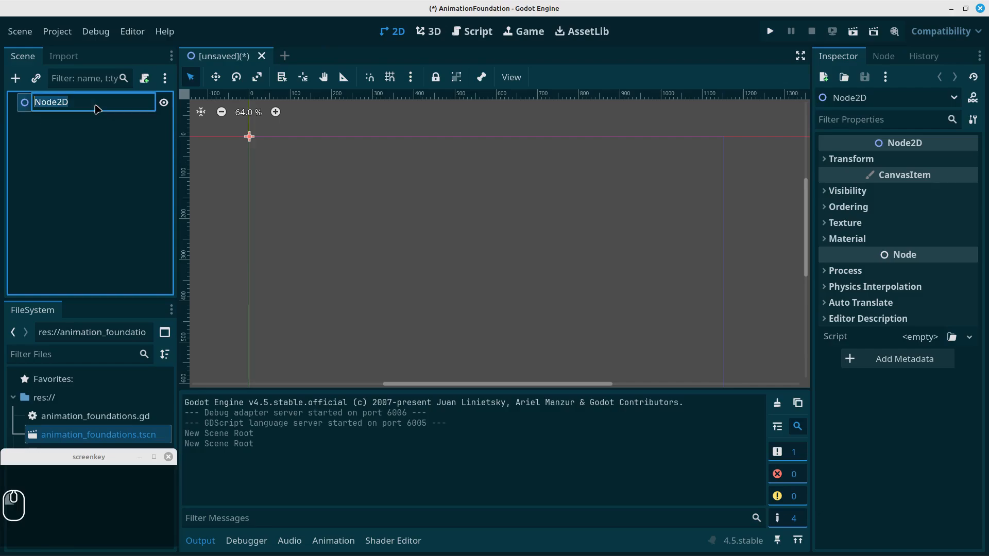
{"action": "type", "text": "SpriteFr"}
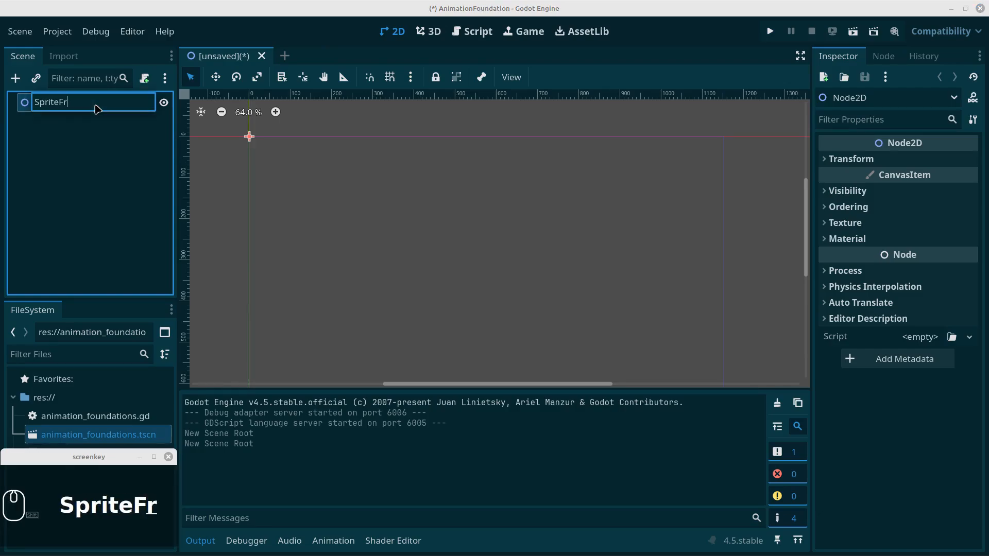
{"action": "type", "text": "ames"}
{"action": "key", "text": "Return"}
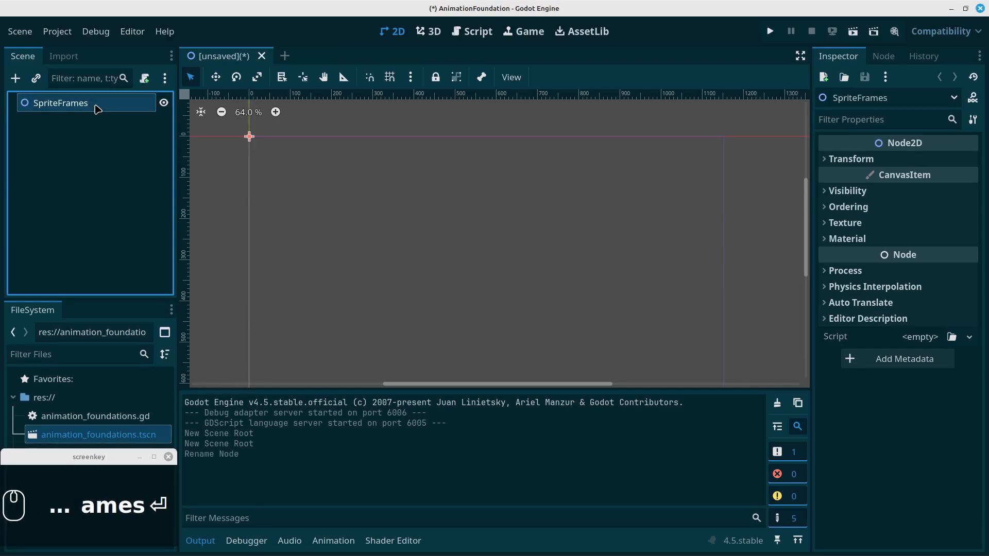
{"action": "left_click", "coordinate": [188, 164]}
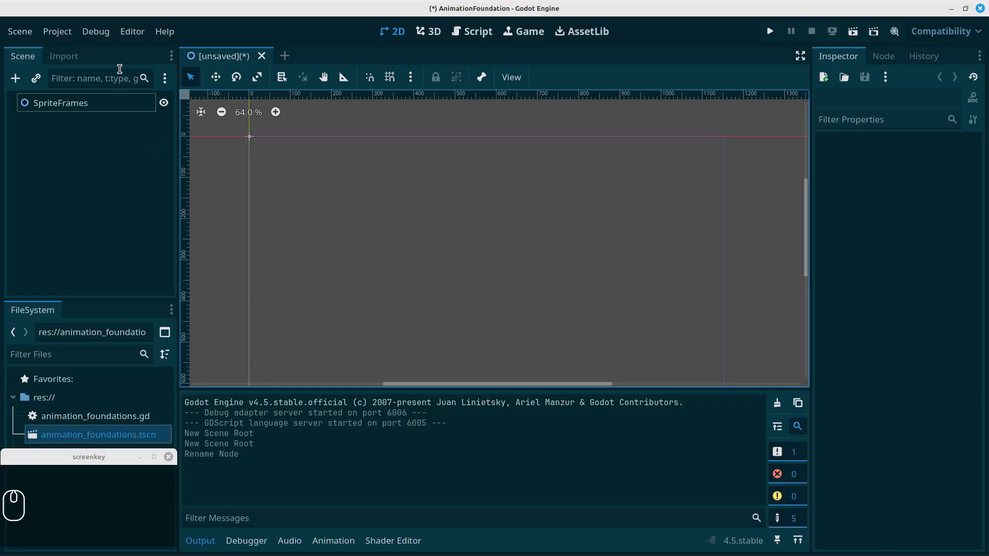
Add an AnimatedSprite2D node as a child of the SpriteFrames root node.
{"action": "left_click", "coordinate": [71, 102]}
{"action": "left_click", "coordinate": [15, 78]}
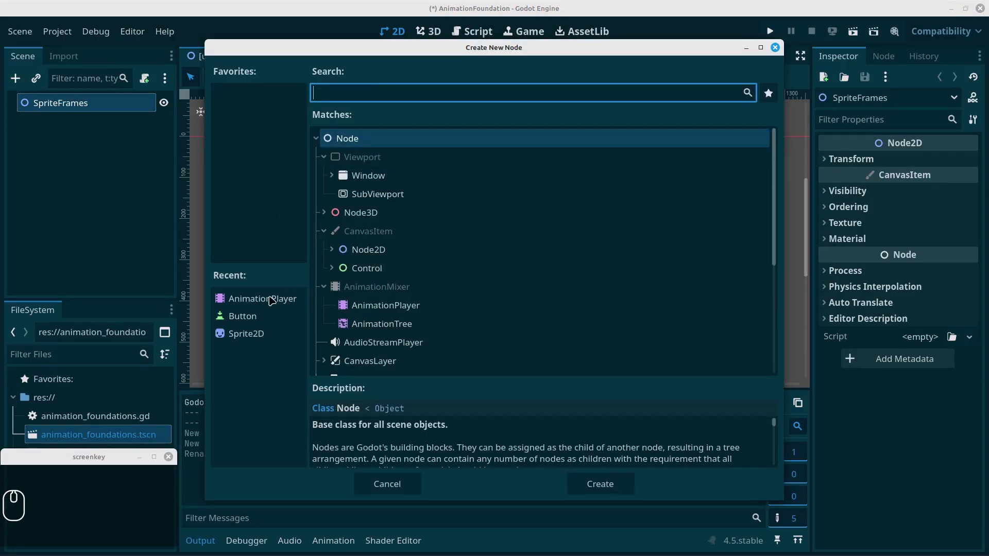
{"action": "left_click", "coordinate": [372, 93]}
{"action": "type", "text": "sprite"}
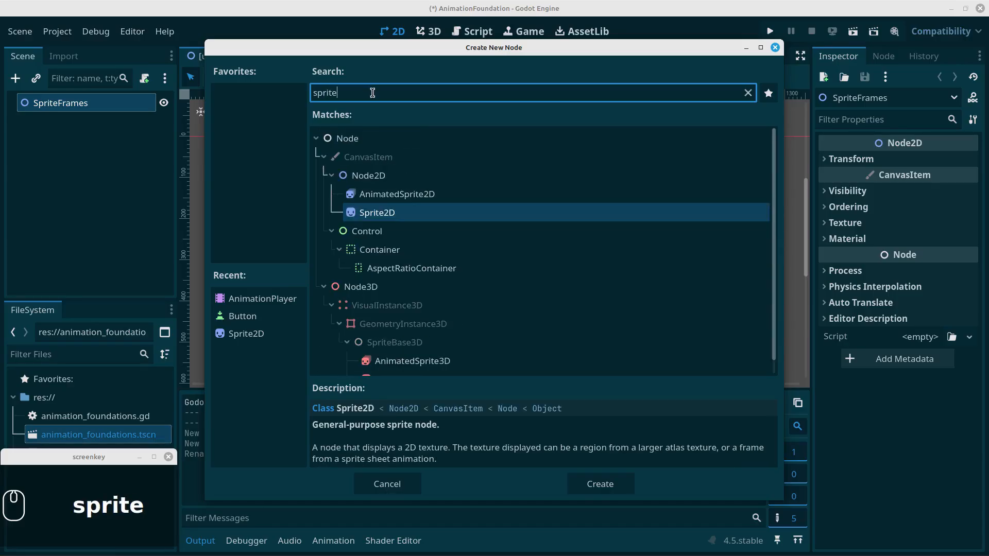
{"action": "double_click", "coordinate": [385, 195]}
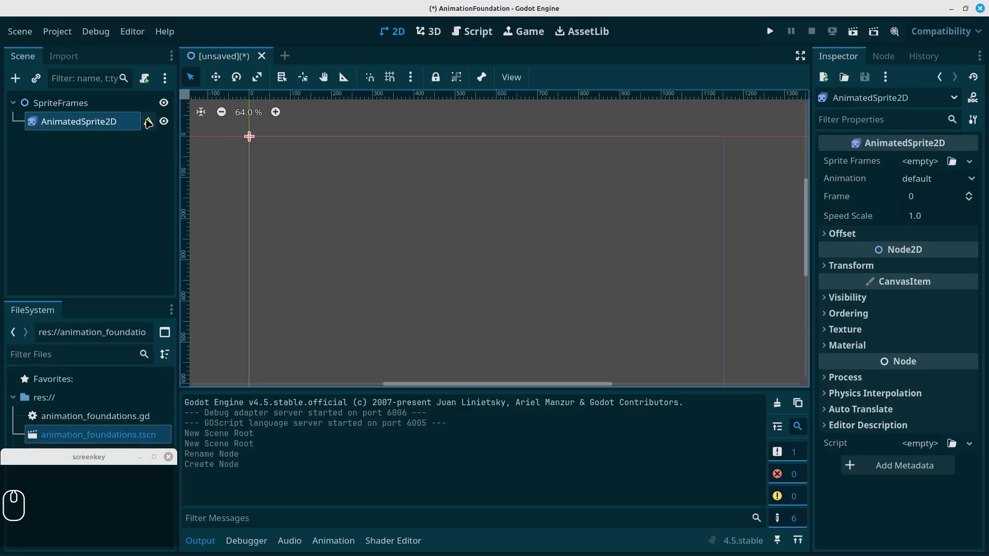
Assign a new SpriteFrames resource to the AnimatedSprite2D node and save the scene as sprite_frames.tscn.
{"action": "mouse_move", "coordinate": [148, 122]}
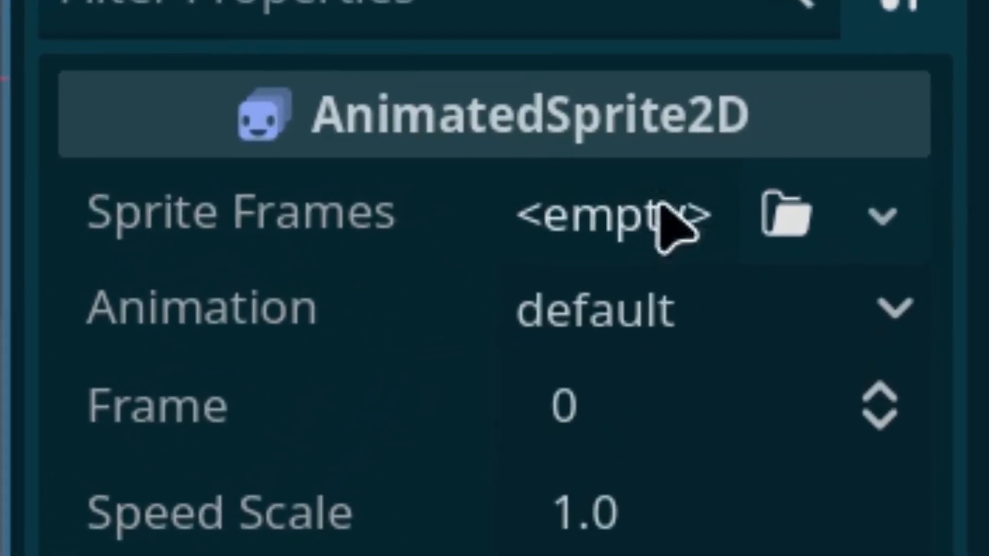
{"action": "left_click", "coordinate": [640, 219]}
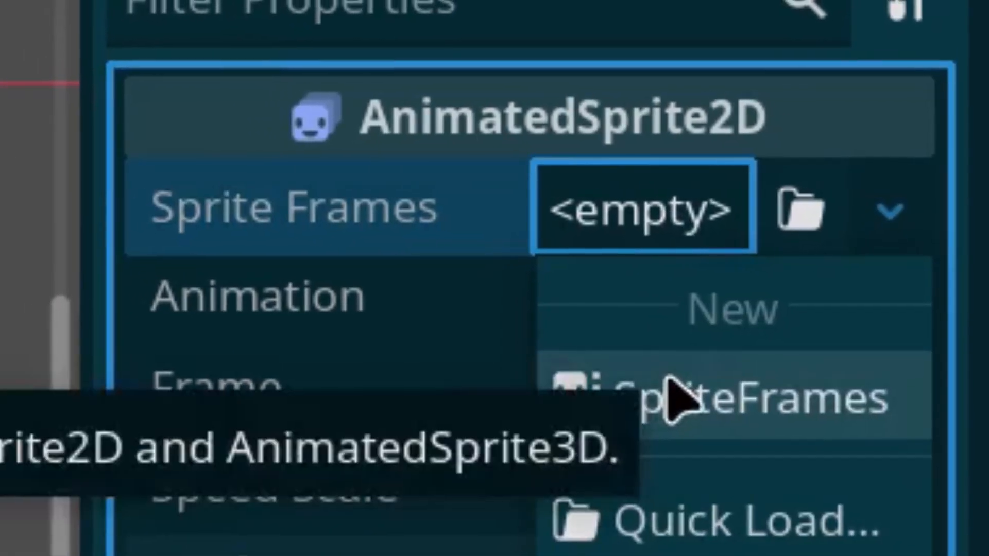
{"action": "left_click", "coordinate": [674, 399]}
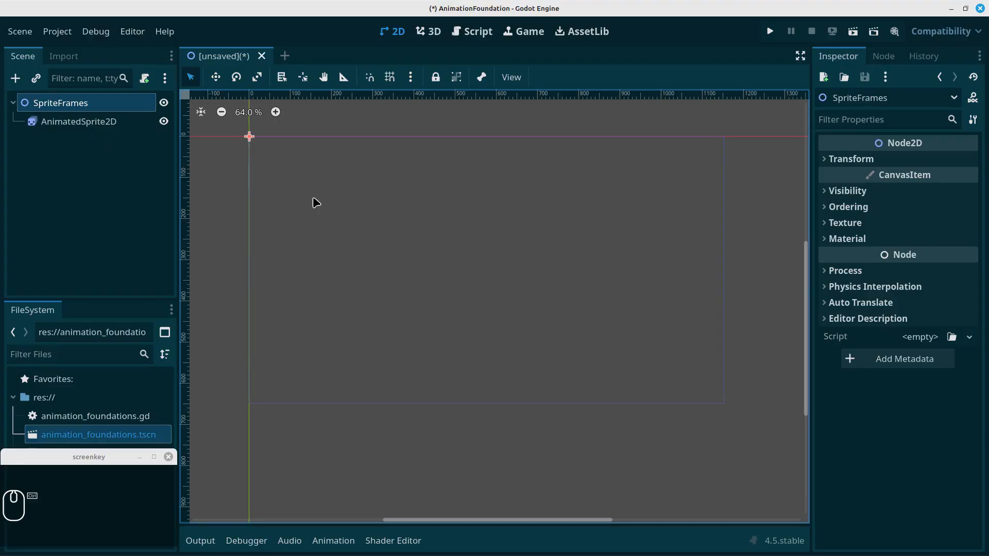
{"action": "key", "text": "ctrl+s"}
{"action": "left_click", "coordinate": [611, 478]}
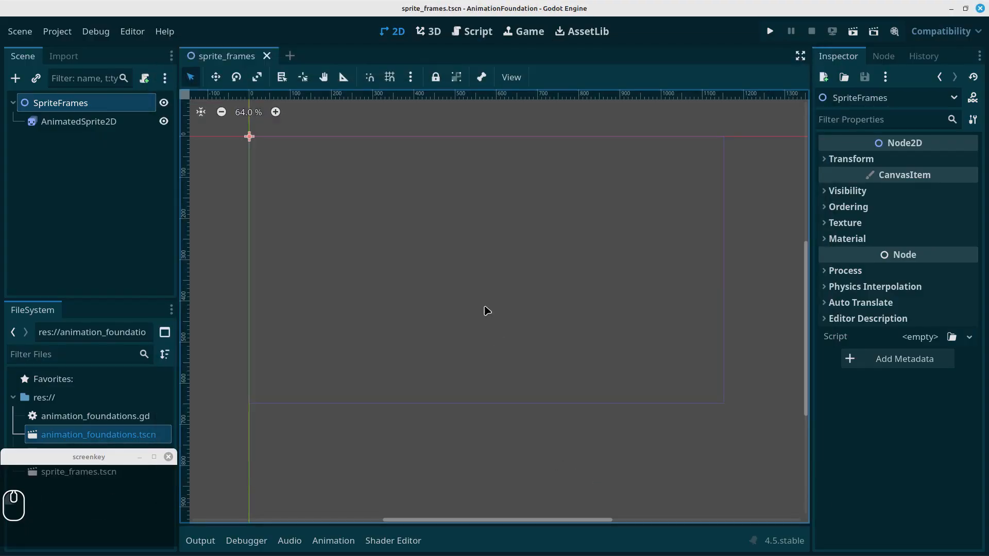
Select the AnimatedSprite2D node and display its SpriteFrames editor.
{"action": "left_click", "coordinate": [67, 125]}
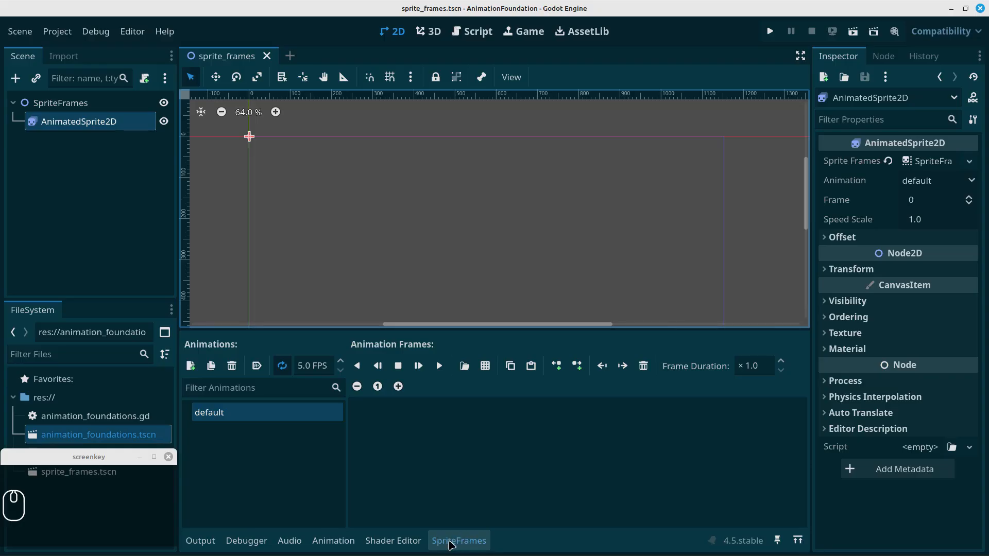
{"action": "left_click", "coordinate": [393, 540]}
{"action": "left_click", "coordinate": [334, 540]}
{"action": "left_click", "coordinate": [247, 540]}
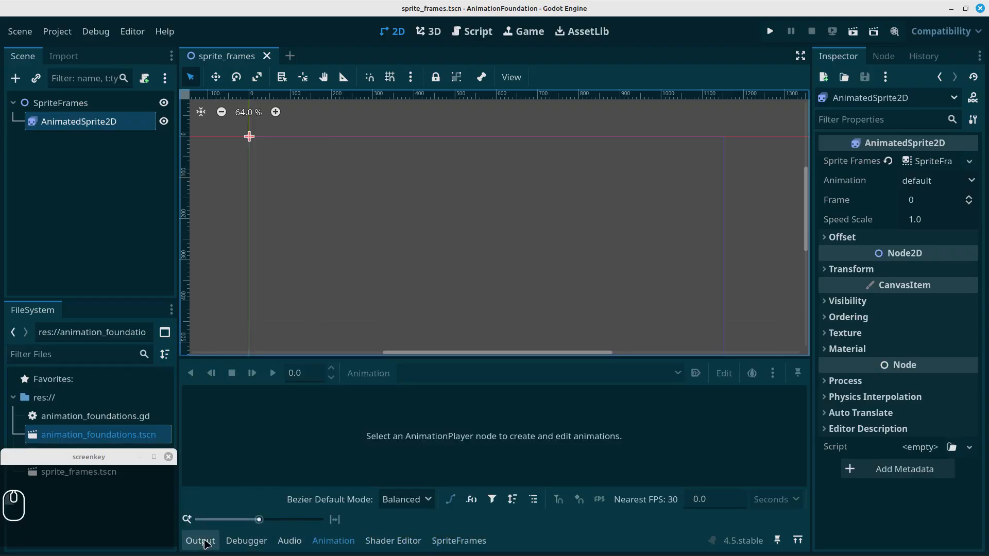
{"action": "left_click", "coordinate": [456, 541]}
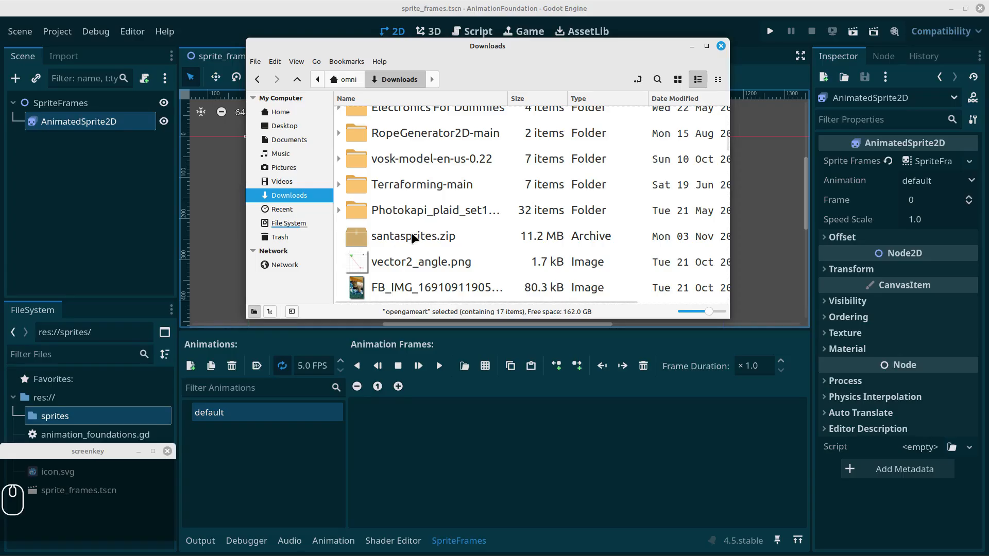
Open santasprites.zip from Downloads and examine the contents of its db, library and png folders.
{"action": "left_click_drag", "start_coordinate": [71, 452], "coordinate": [74, 265]}
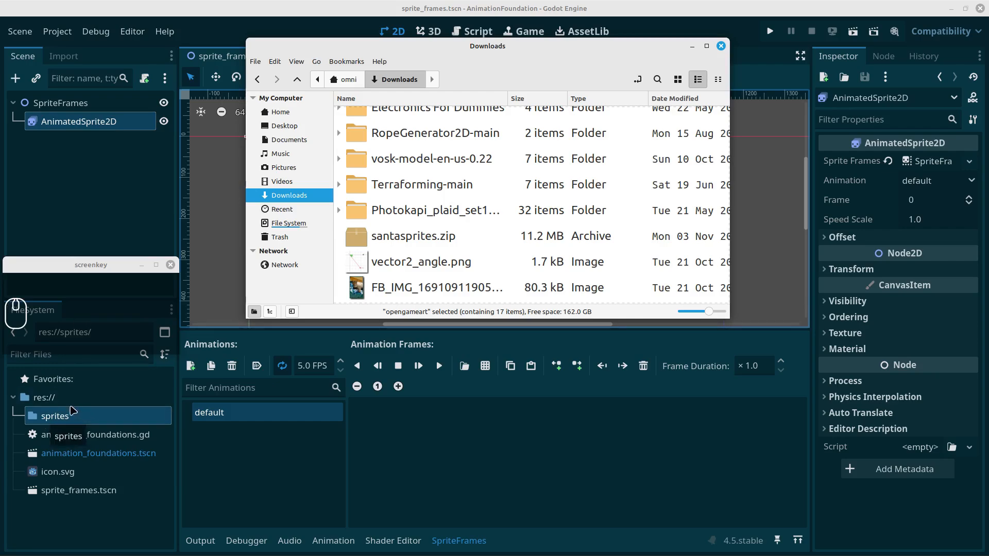
{"action": "double_click", "coordinate": [392, 239]}
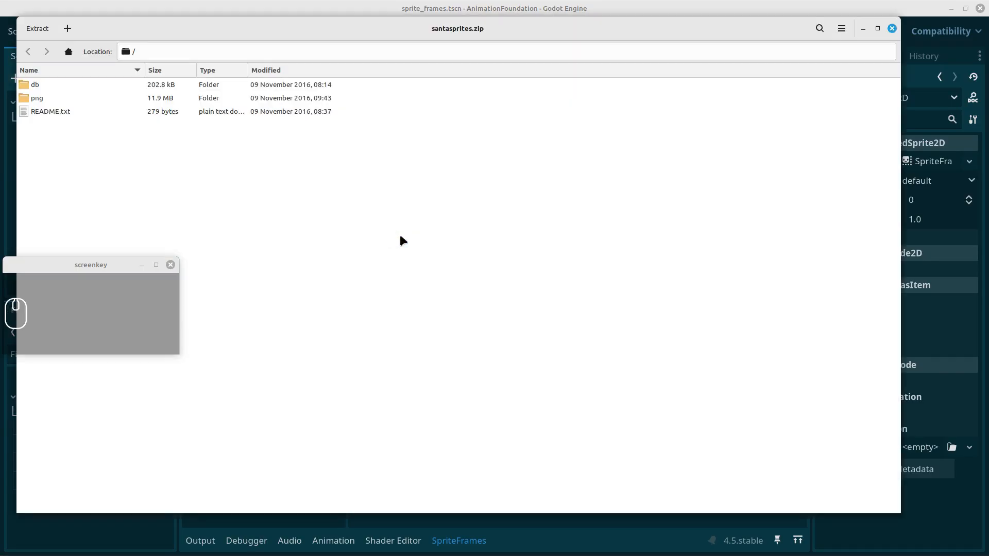
{"action": "left_click", "coordinate": [23, 86]}
{"action": "double_click", "coordinate": [23, 86]}
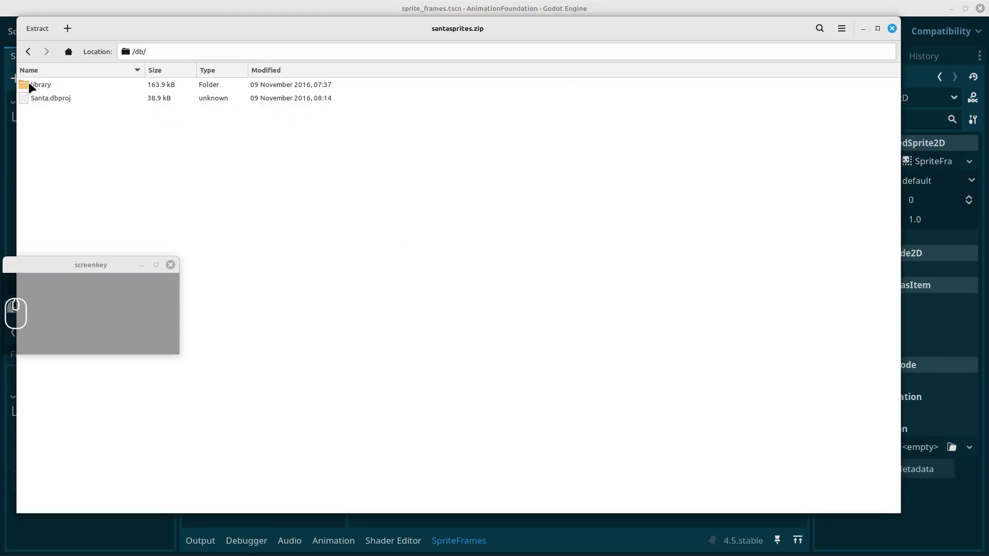
{"action": "double_click", "coordinate": [26, 83]}
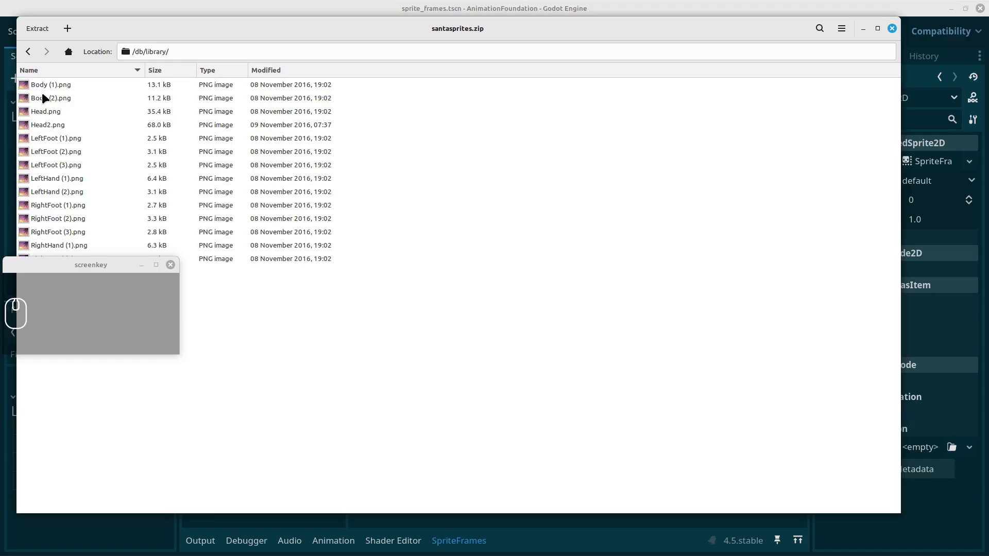
{"action": "left_click", "coordinate": [28, 51]}
{"action": "left_click", "coordinate": [28, 52]}
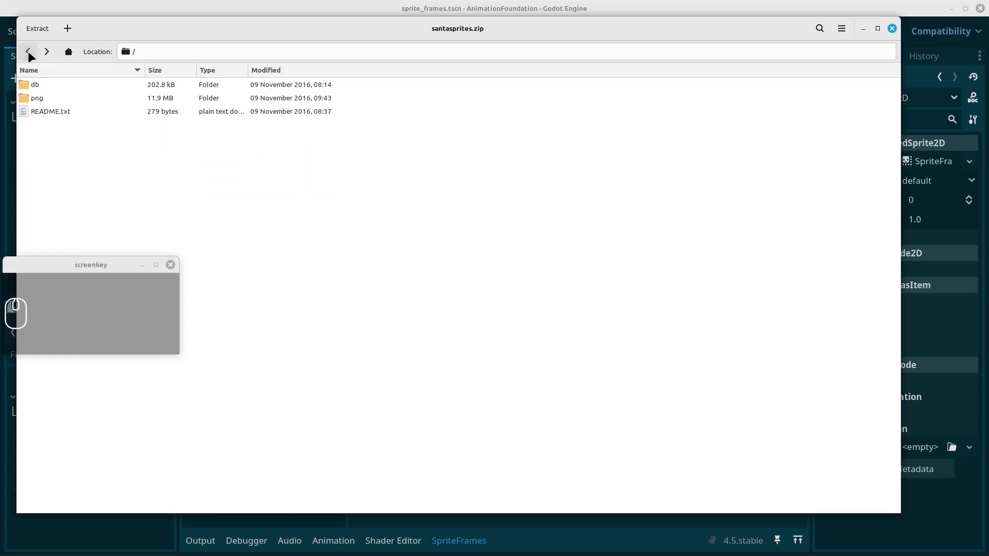
{"action": "double_click", "coordinate": [23, 97]}
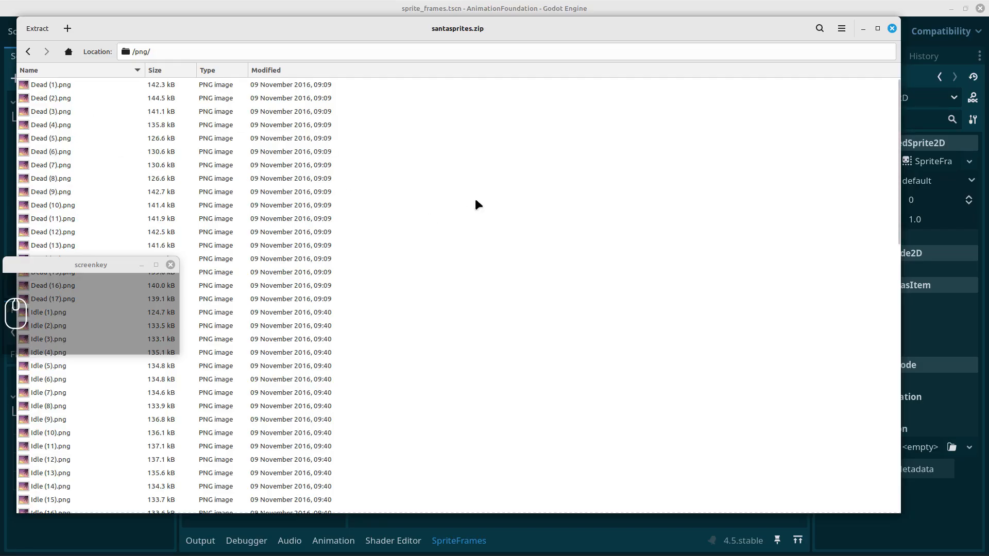
{"action": "left_click", "coordinate": [28, 51]}
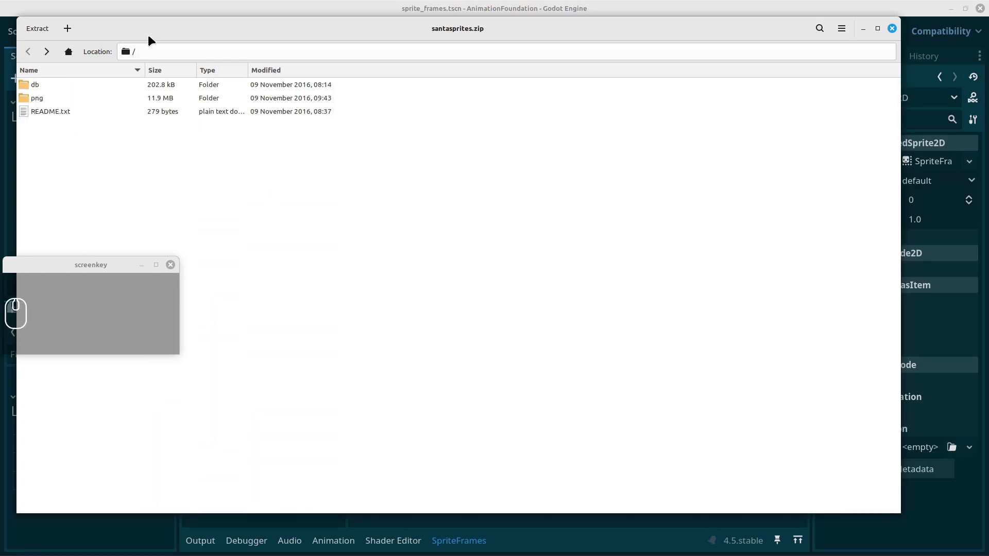
Extract the archive's png folder into a new Downloads subfolder named santa and close the archive.
{"action": "left_click_drag", "start_coordinate": [152, 29], "coordinate": [240, 32]}
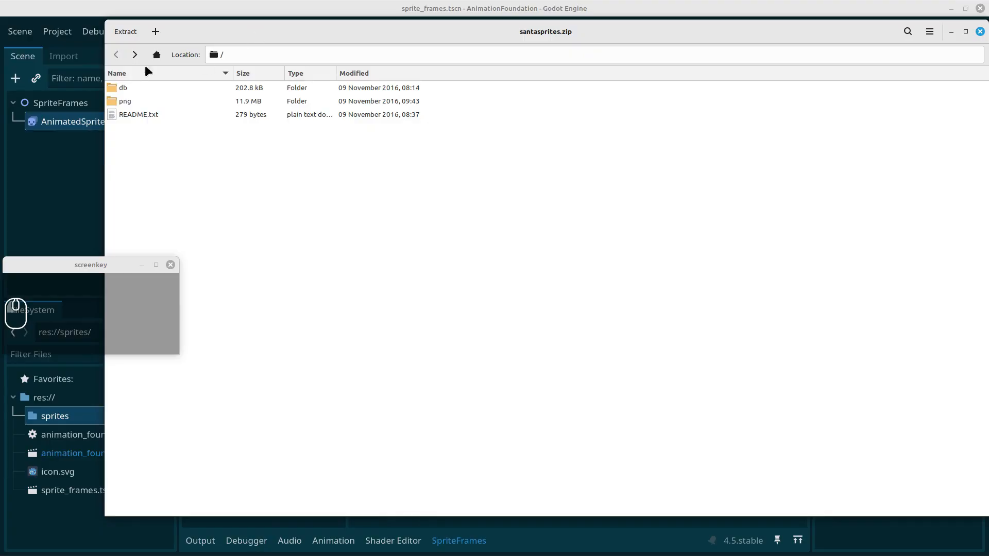
{"action": "left_click", "coordinate": [114, 100]}
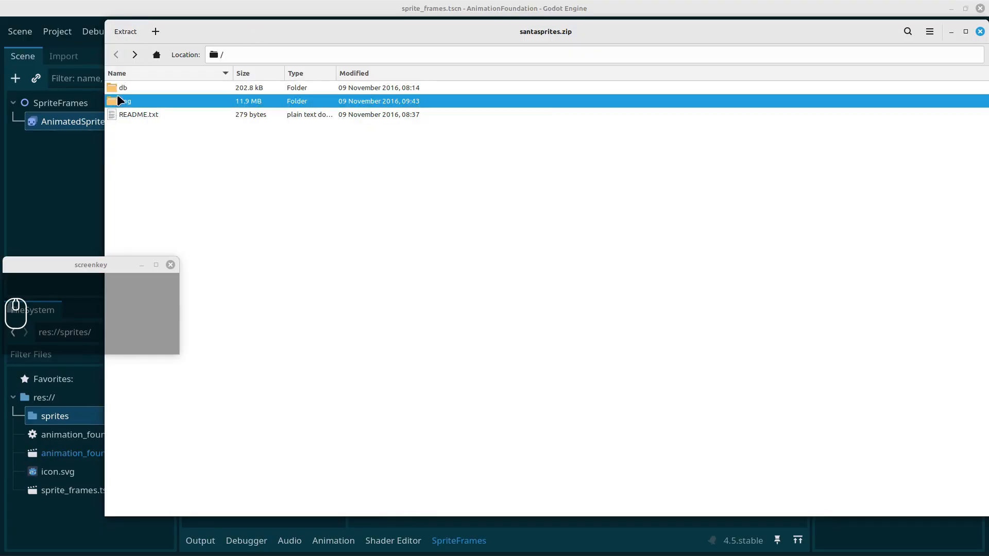
{"action": "left_click", "coordinate": [126, 32]}
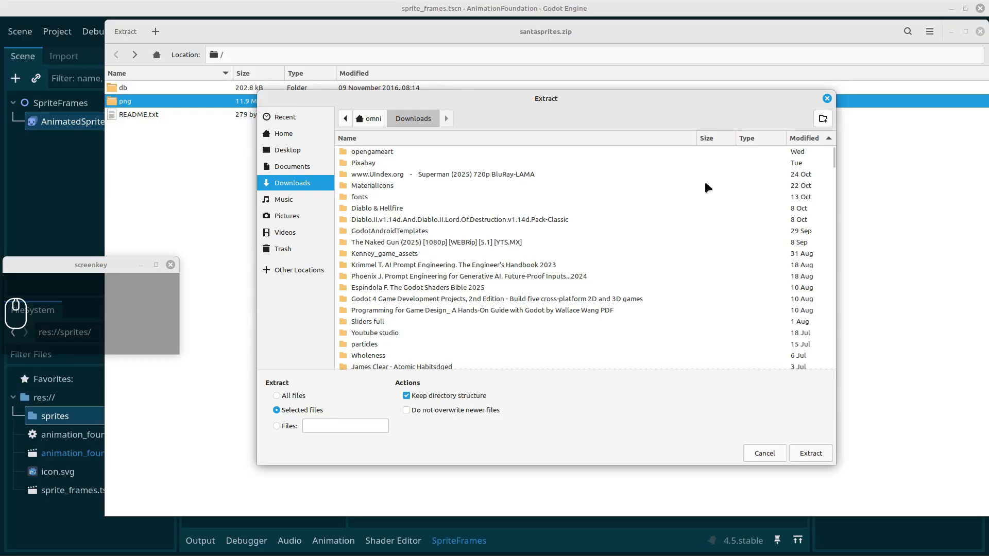
{"action": "left_click", "coordinate": [823, 119]}
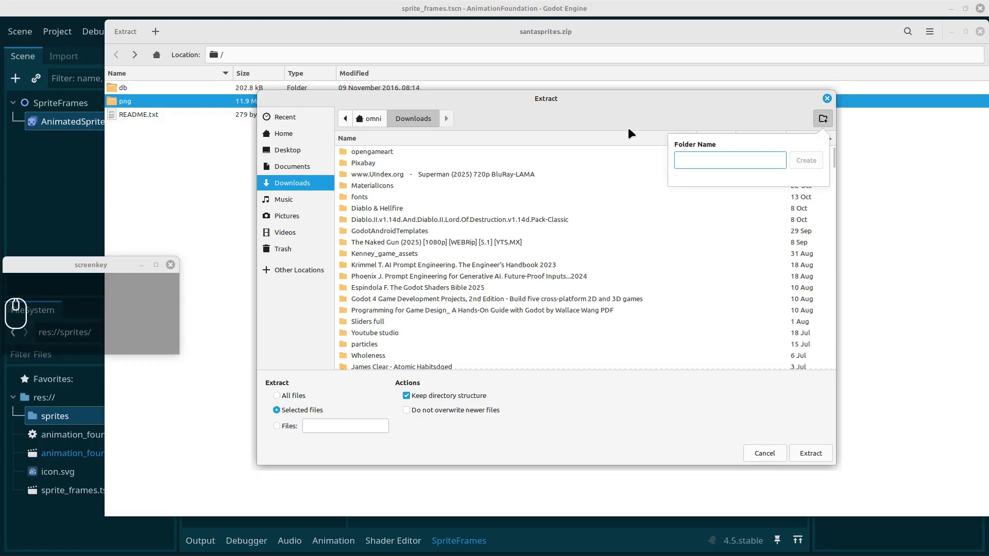
{"action": "type", "text": "santa"}
{"action": "key", "text": "Return"}
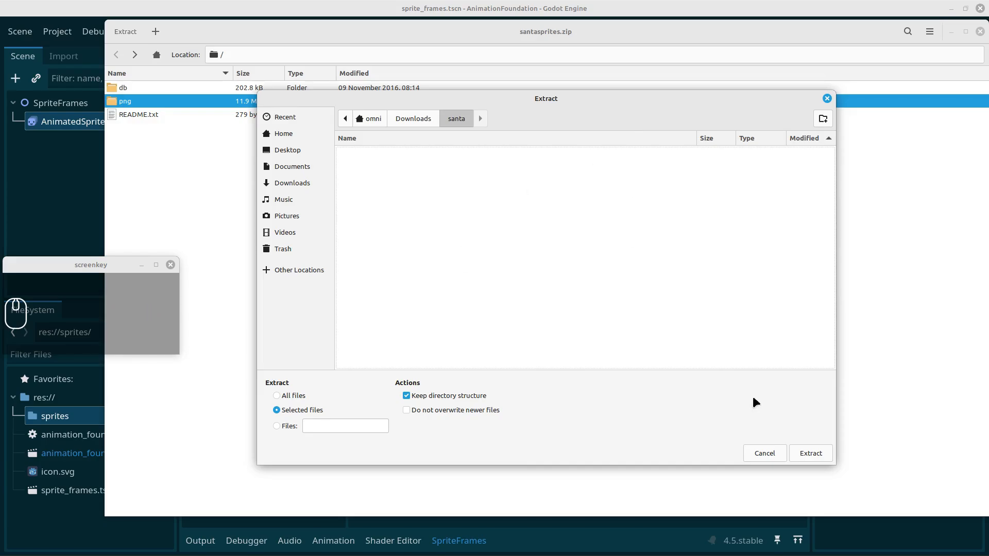
{"action": "left_click", "coordinate": [813, 453]}
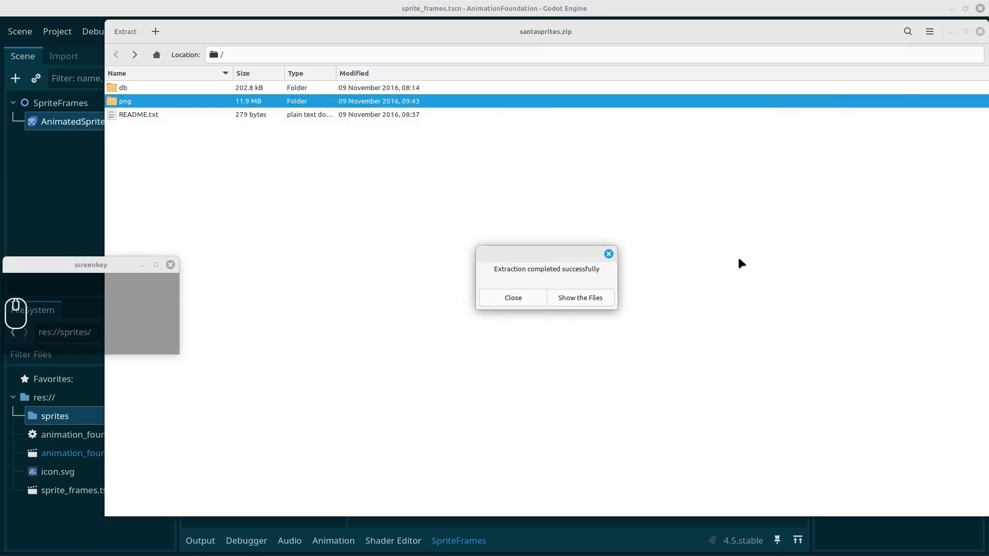
{"action": "left_click", "coordinate": [527, 295]}
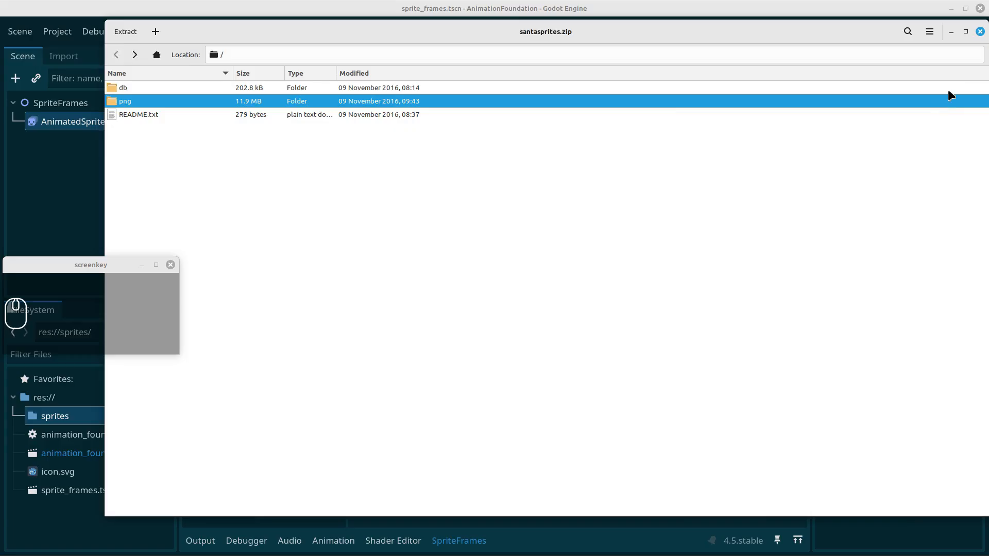
{"action": "left_click", "coordinate": [979, 32]}
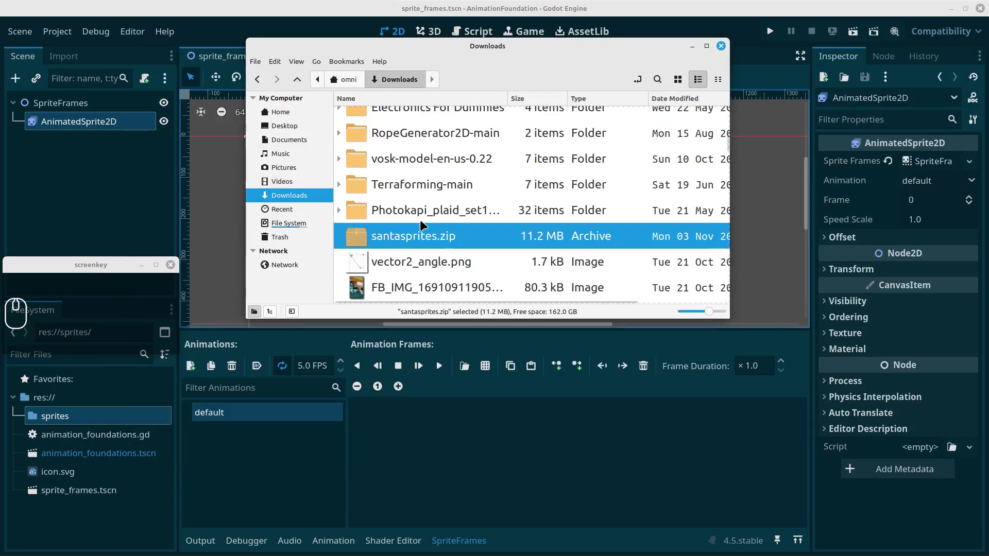
Open the extracted png folder inside Downloads/santa and look through the Santa frame images.
{"action": "scroll", "coordinate": [460, 128], "scroll_direction": "up", "scroll_amount": 20}
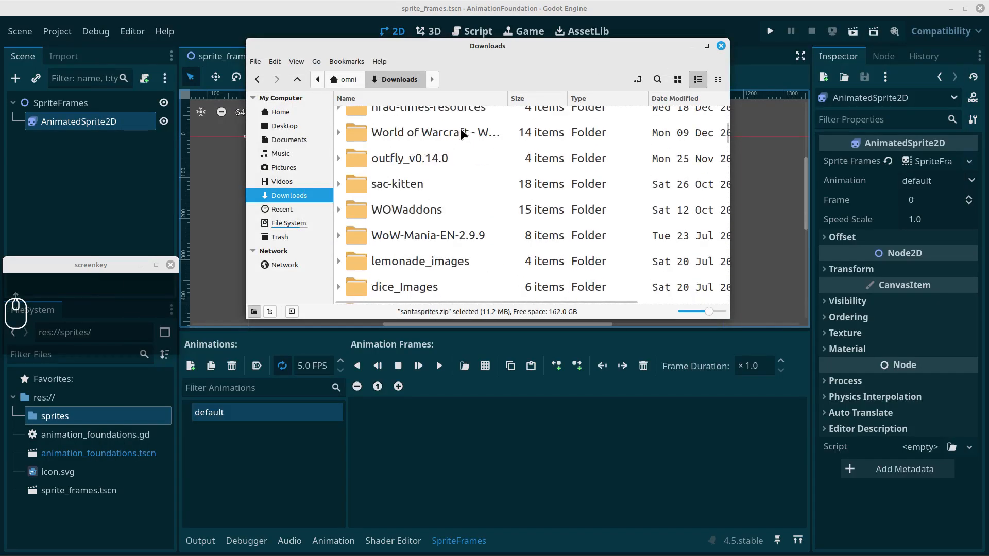
{"action": "double_click", "coordinate": [379, 118]}
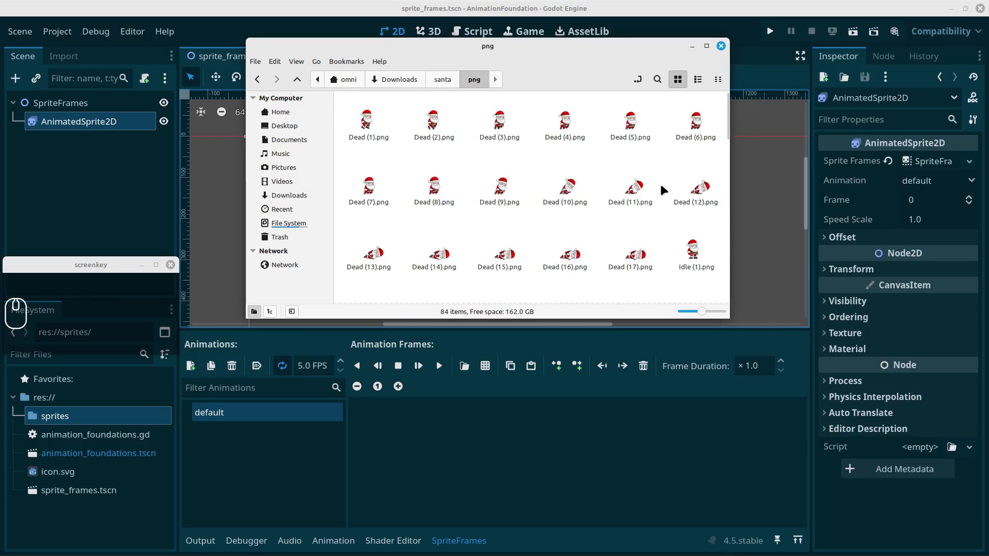
{"action": "scroll", "coordinate": [657, 183], "scroll_direction": "down", "scroll_amount": 3}
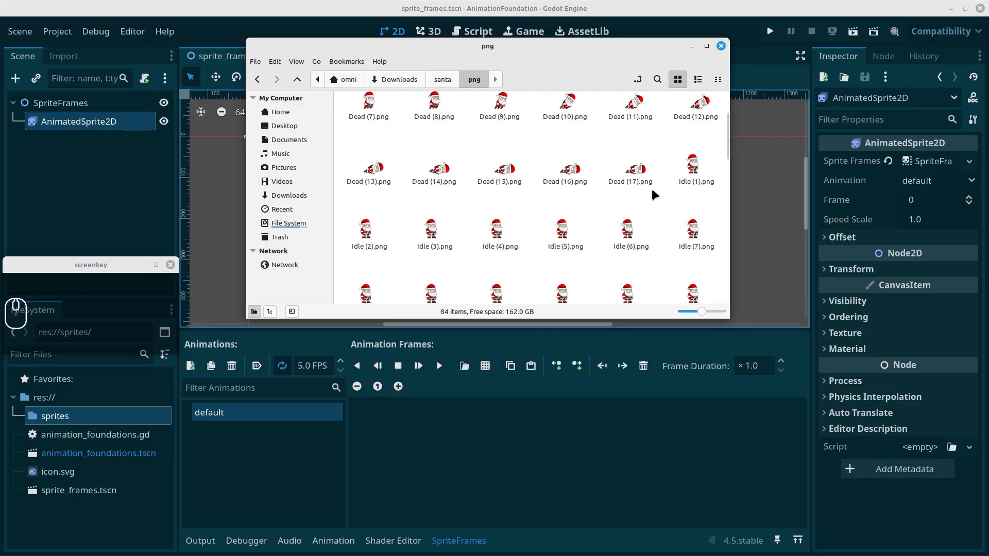
{"action": "scroll", "coordinate": [652, 194], "scroll_direction": "down", "scroll_amount": 8}
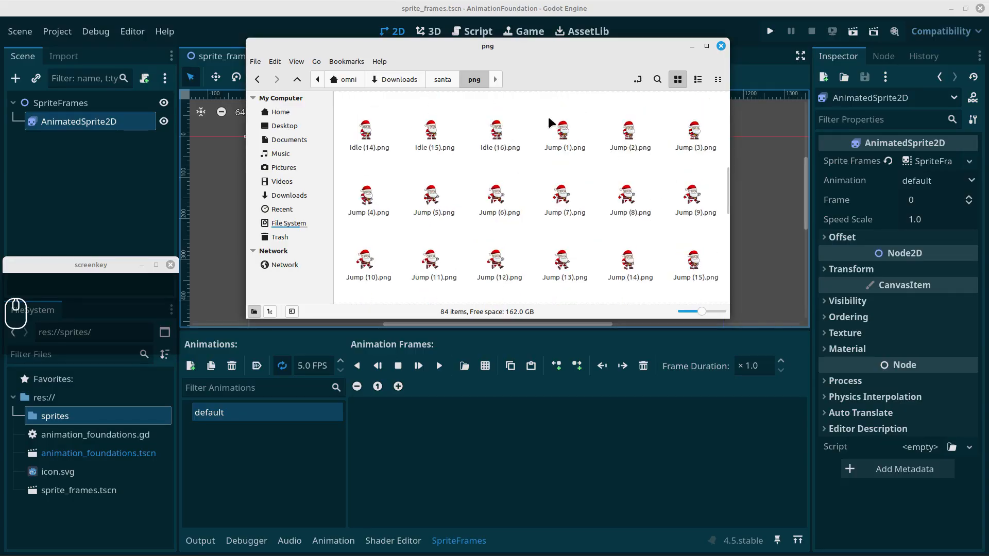
Copy Jump (1).png through Jump (16).png from the extracted png folder into the Godot project's sprites folder and expand that folder.
{"action": "left_click", "coordinate": [556, 135]}
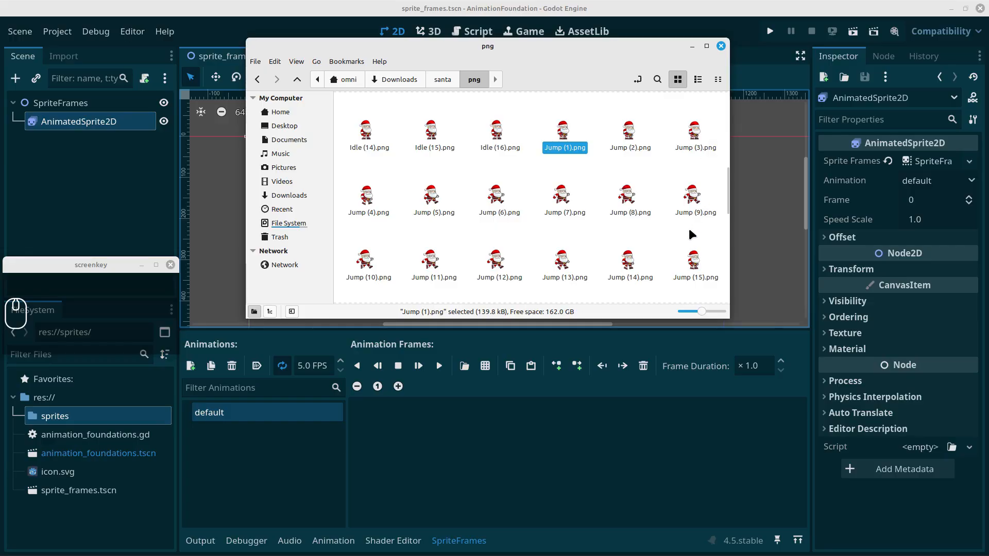
{"action": "scroll", "coordinate": [688, 215], "scroll_direction": "down", "scroll_amount": 1}
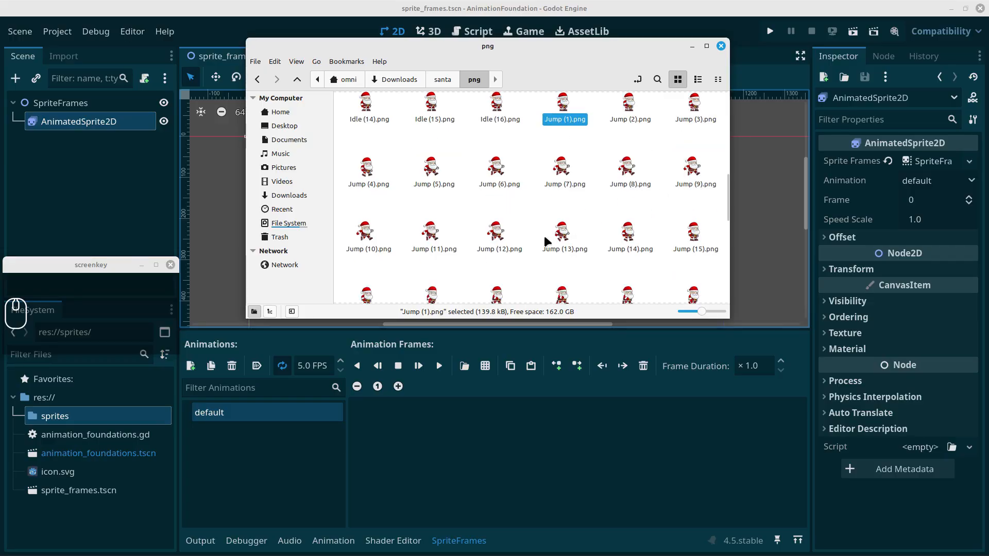
{"action": "scroll", "coordinate": [665, 217], "scroll_direction": "down", "scroll_amount": 1}
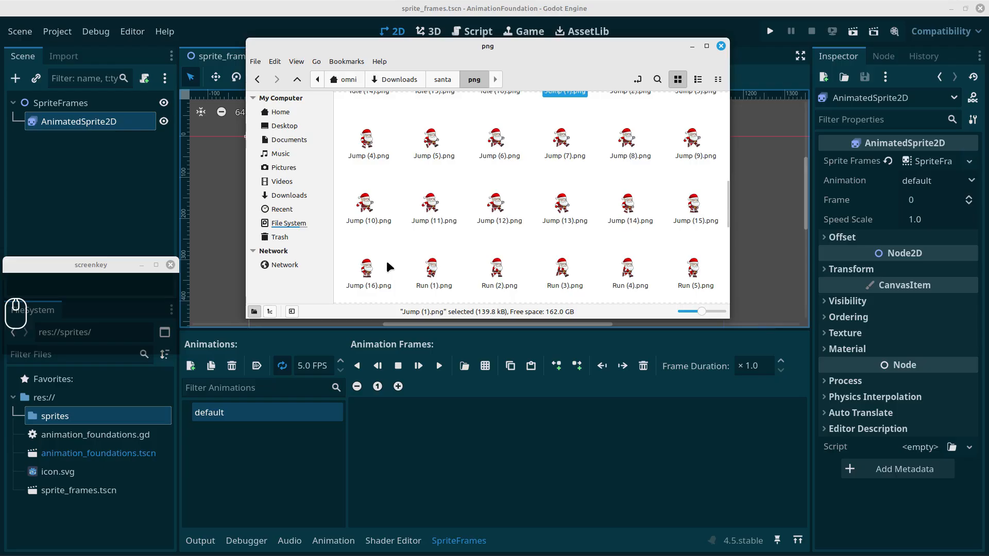
{"action": "left_click", "coordinate": [367, 273], "text": "shift"}
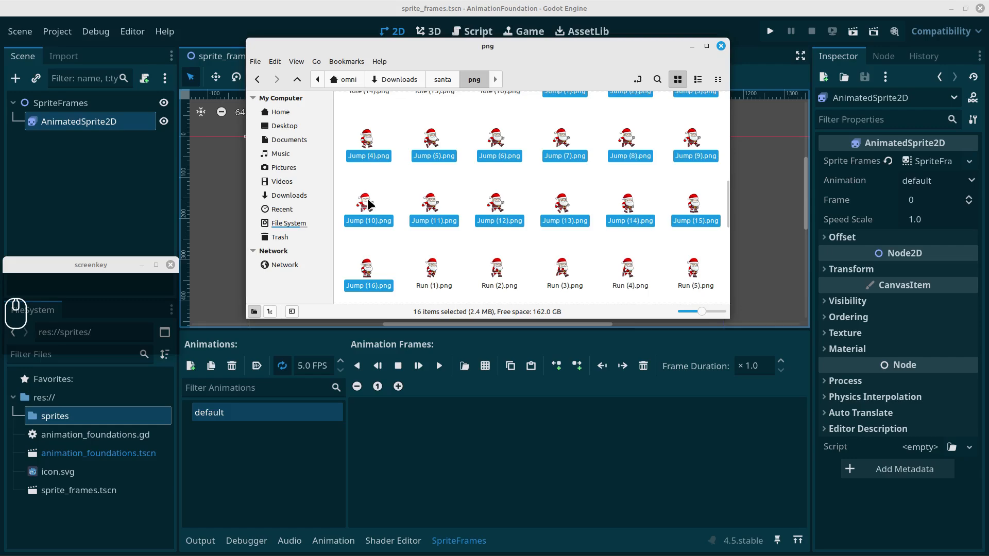
{"action": "left_click_drag", "start_coordinate": [368, 204], "coordinate": [49, 418]}
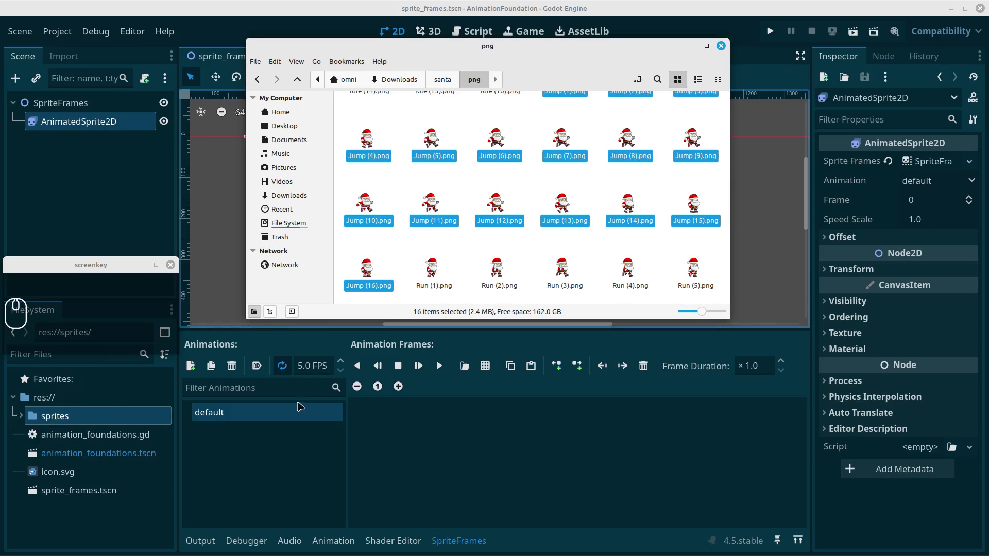
{"action": "left_click", "coordinate": [22, 418]}
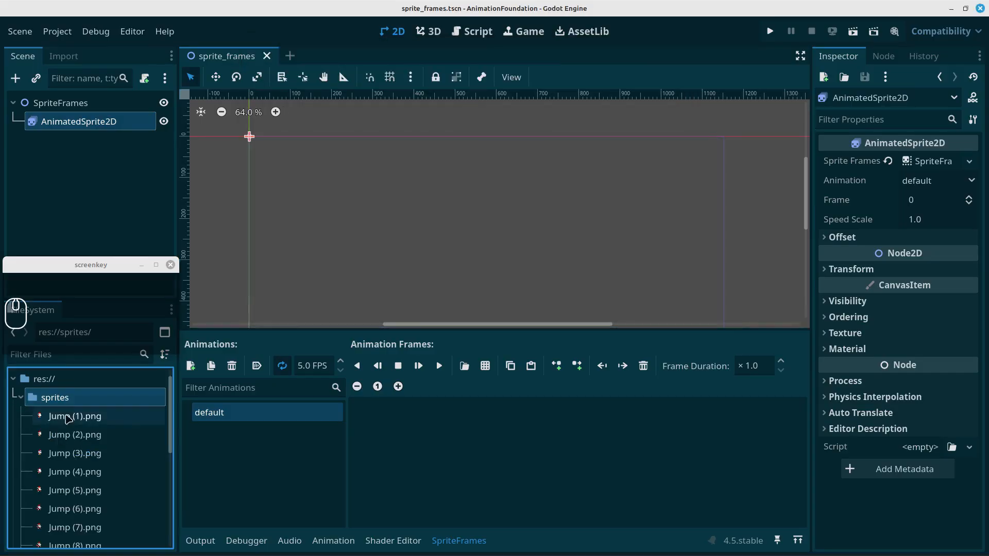
Place Jump (1).png in the 2D viewport as a sprite node, and delete that node.
{"action": "left_click", "coordinate": [80, 419]}
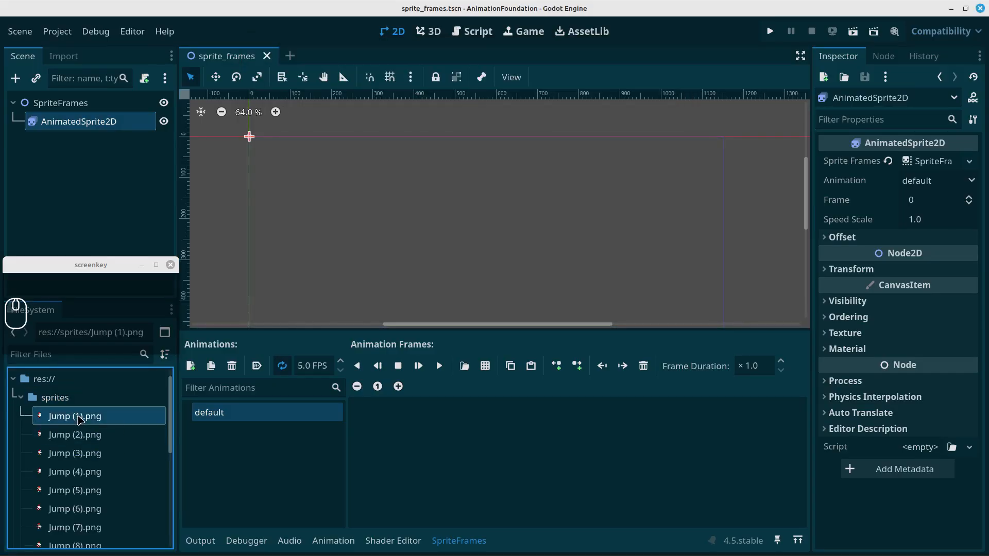
{"action": "left_click_drag", "start_coordinate": [78, 420], "coordinate": [438, 221]}
{"action": "key", "text": "Delete"}
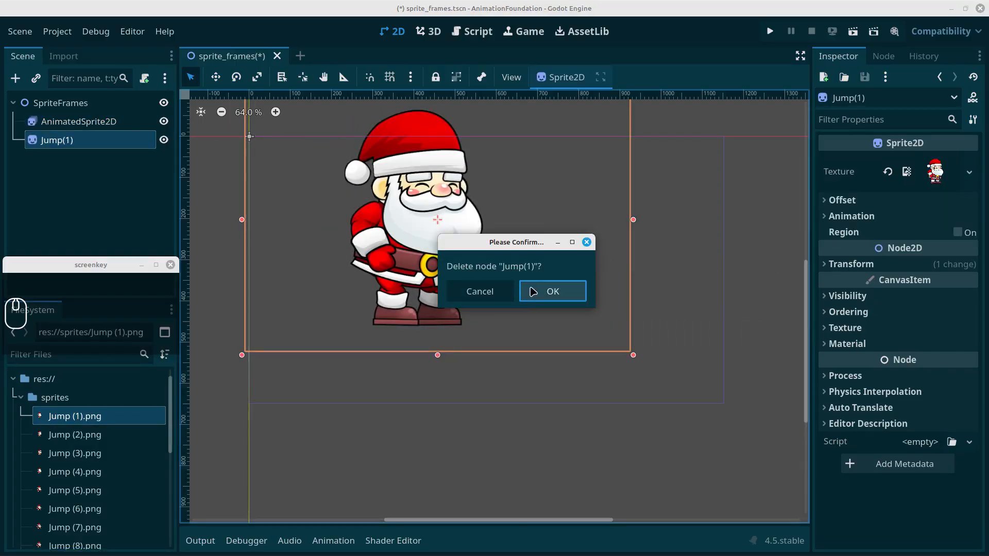
{"action": "left_click", "coordinate": [533, 292]}
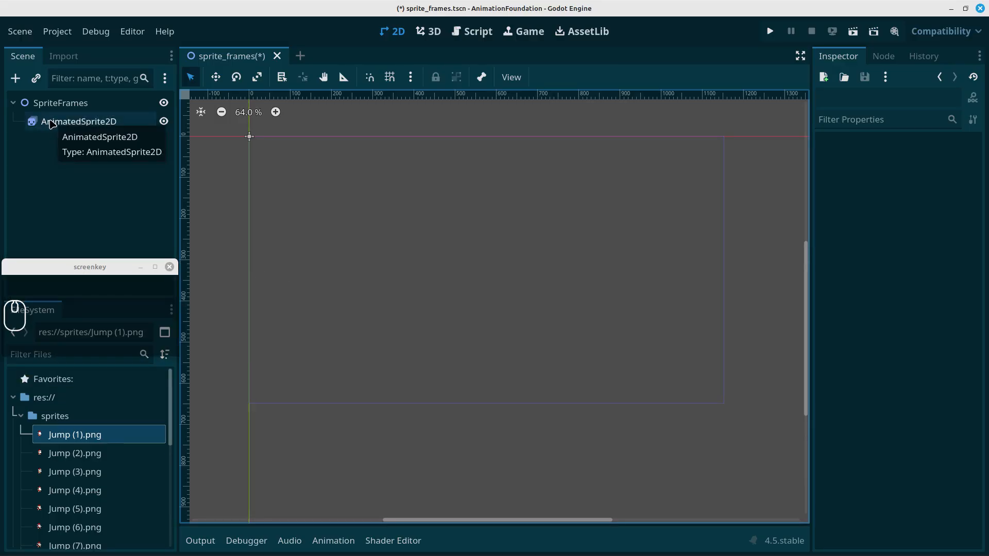
Add Jump (1).png through Jump (16).png as frames of the AnimatedSprite2D's default animation in the SpriteFrames editor.
{"action": "left_click", "coordinate": [52, 124]}
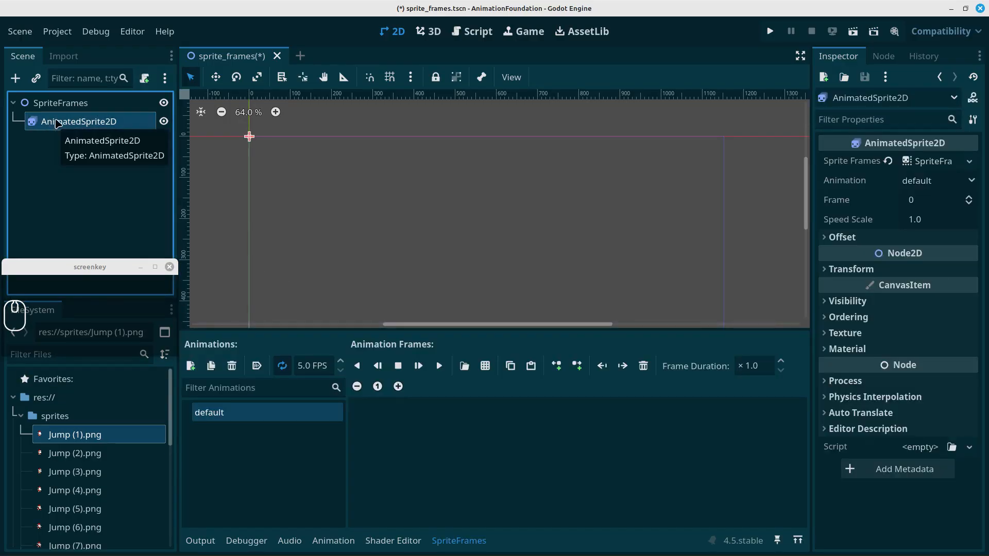
{"action": "left_click", "coordinate": [448, 538]}
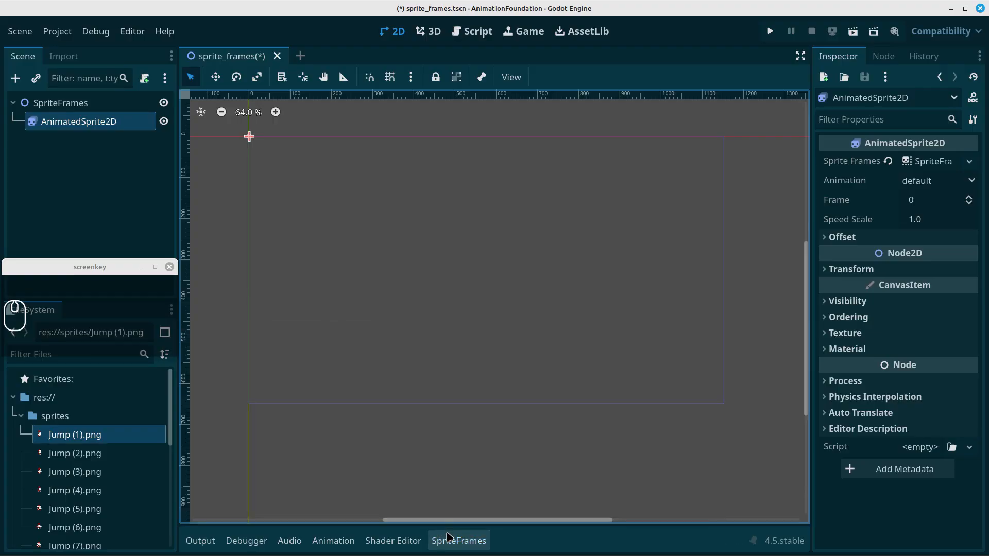
{"action": "left_click", "coordinate": [448, 541]}
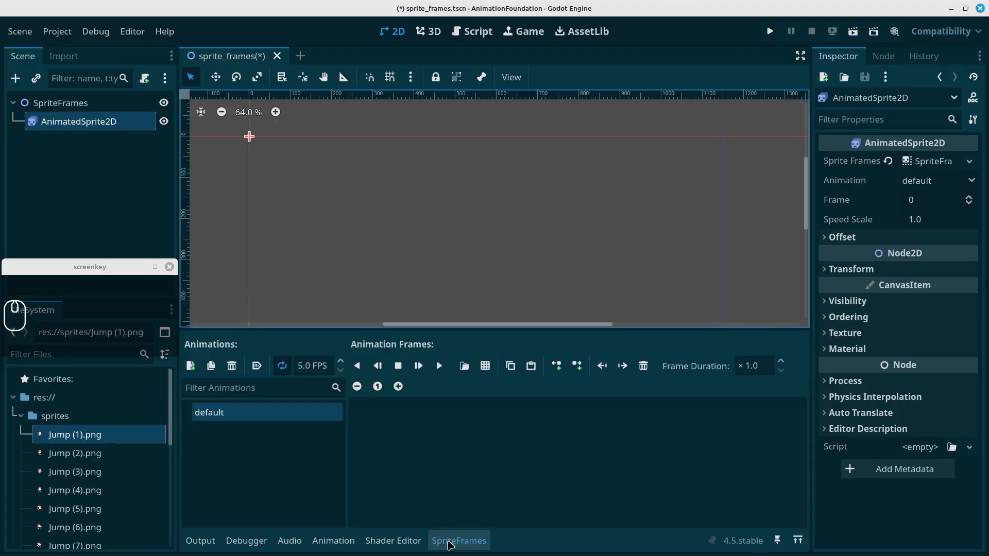
{"action": "left_click", "coordinate": [52, 437]}
{"action": "key", "text": "ctrl+z"}
{"action": "scroll", "coordinate": [58, 438], "scroll_direction": "down", "scroll_amount": 5}
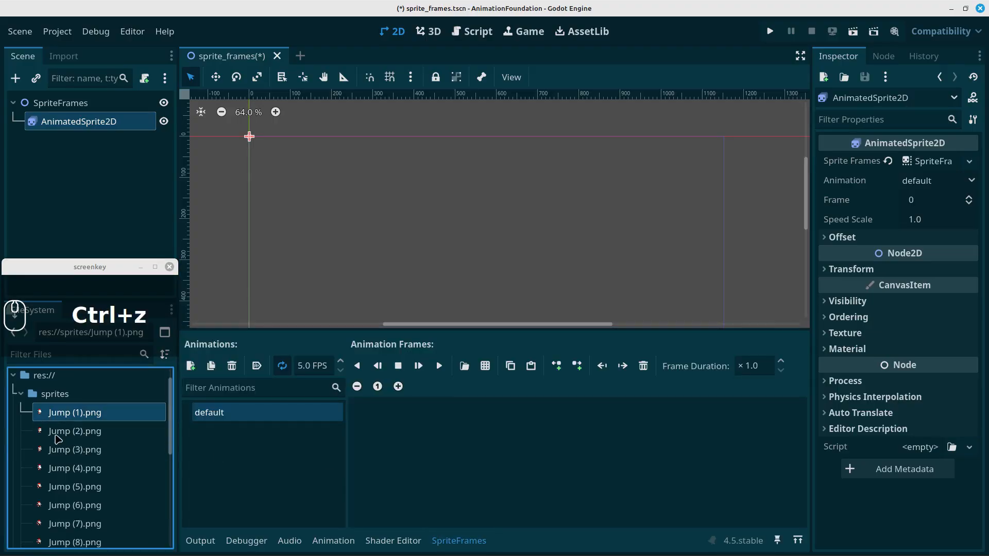
{"action": "scroll", "coordinate": [58, 443], "scroll_direction": "down", "scroll_amount": 5}
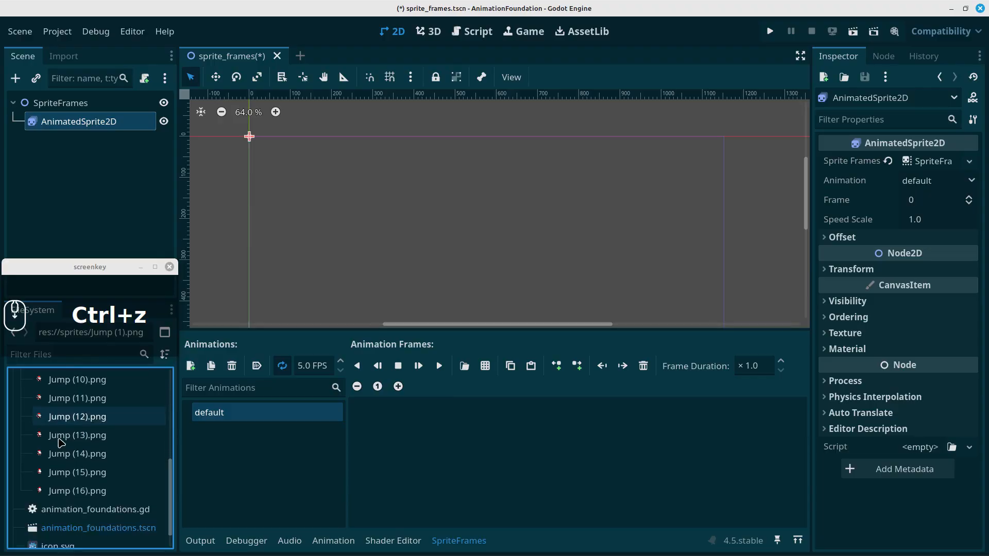
{"action": "left_click", "coordinate": [69, 469], "text": "shift"}
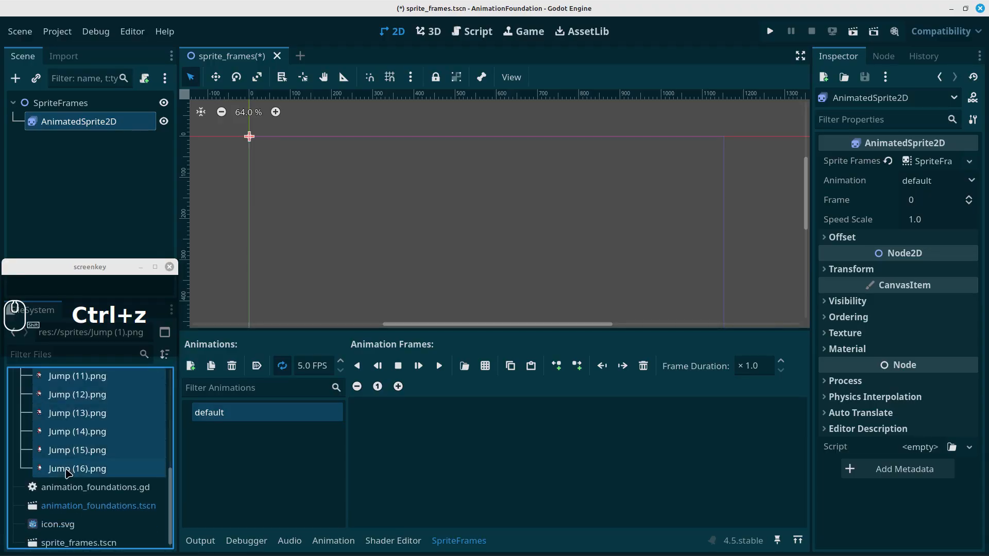
{"action": "scroll", "coordinate": [70, 464], "scroll_direction": "up", "scroll_amount": 10}
{"action": "scroll", "coordinate": [72, 449], "scroll_direction": "up", "scroll_amount": 1}
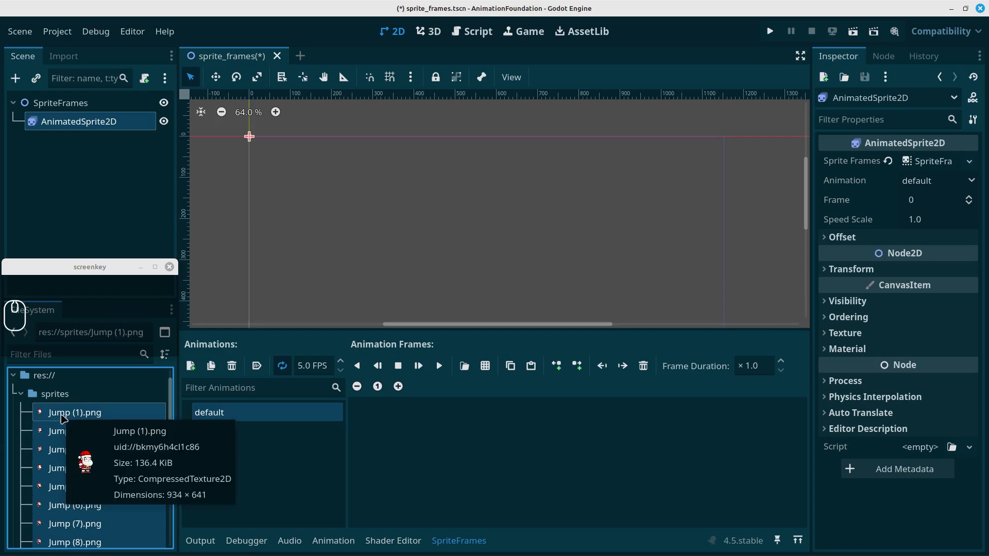
{"action": "left_click_drag", "start_coordinate": [54, 418], "coordinate": [457, 429]}
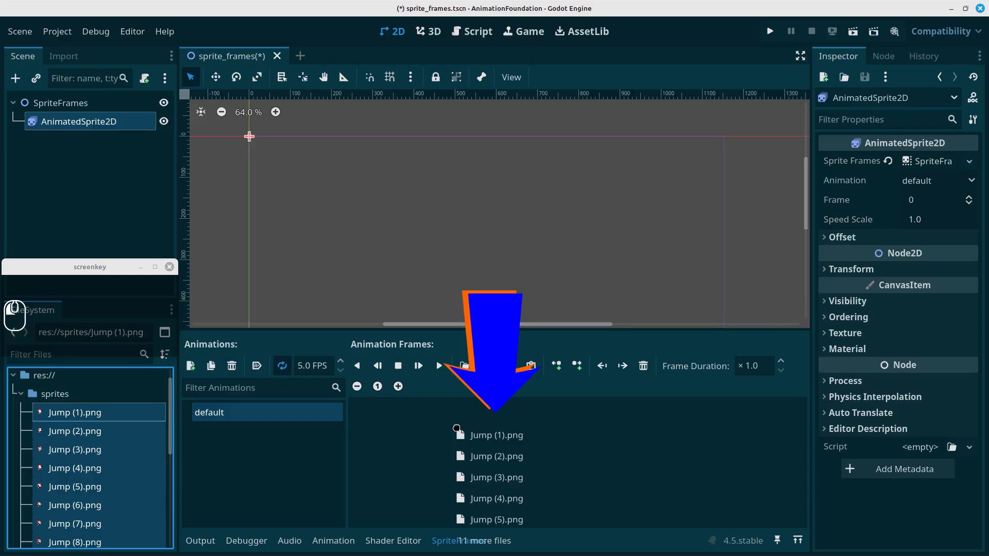
{"action": "left_click_drag", "start_coordinate": [457, 428], "coordinate": [458, 430]}
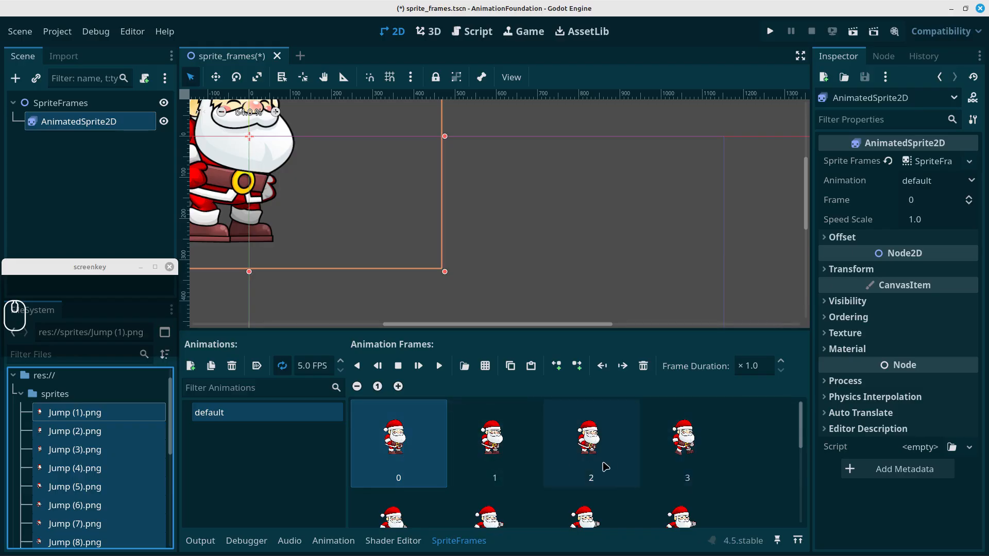
{"action": "scroll", "coordinate": [592, 461], "scroll_direction": "down", "scroll_amount": 5}
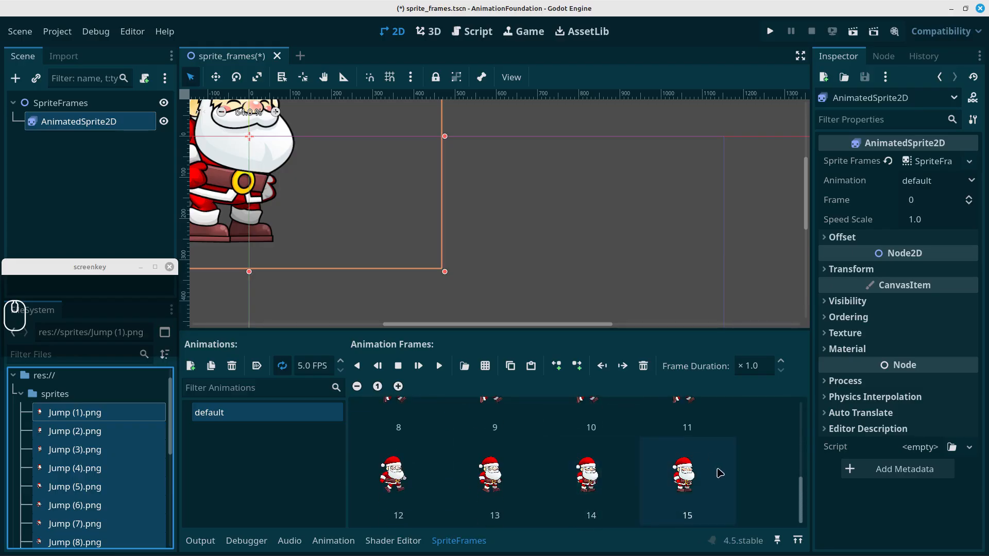
{"action": "scroll", "coordinate": [720, 472], "scroll_direction": "up", "scroll_amount": 5}
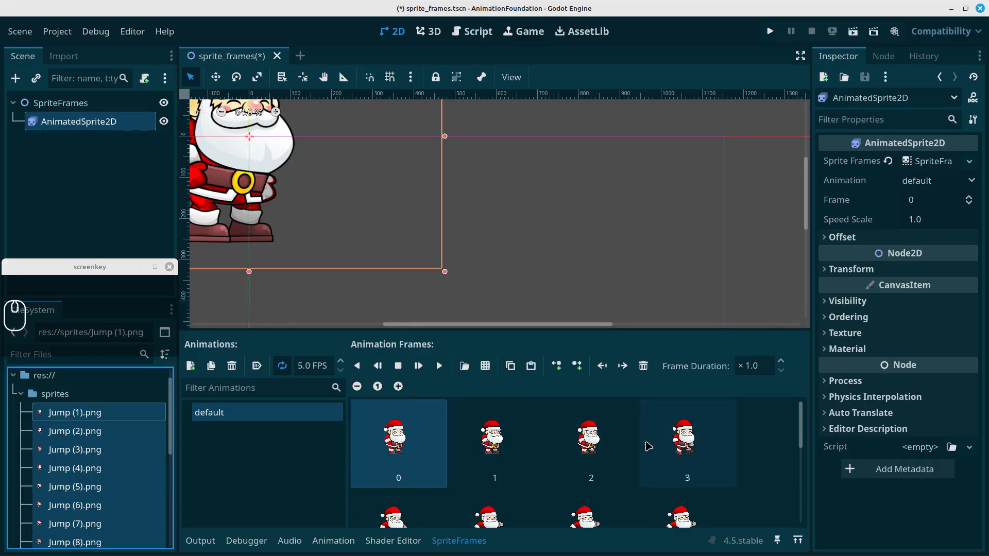
Rename the default animation to jump and move the animated Santa sprite inside the game viewport rectangle.
{"action": "double_click", "coordinate": [214, 420]}
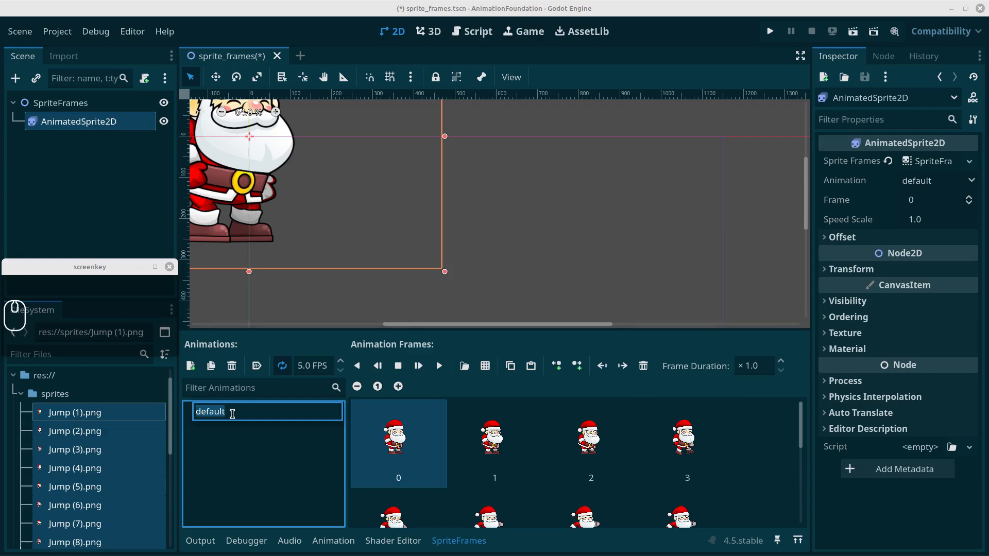
{"action": "type", "text": "jump"}
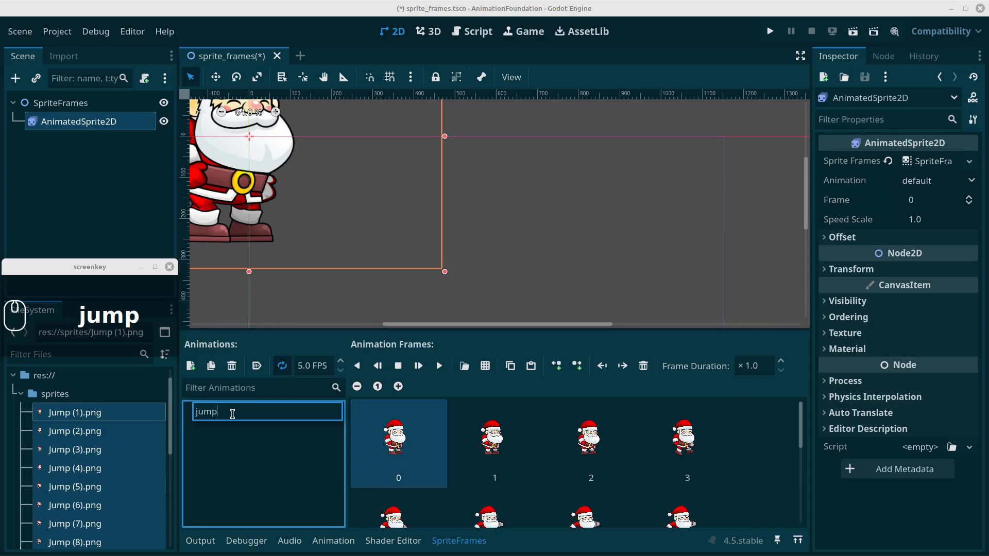
{"action": "key", "text": "Return"}
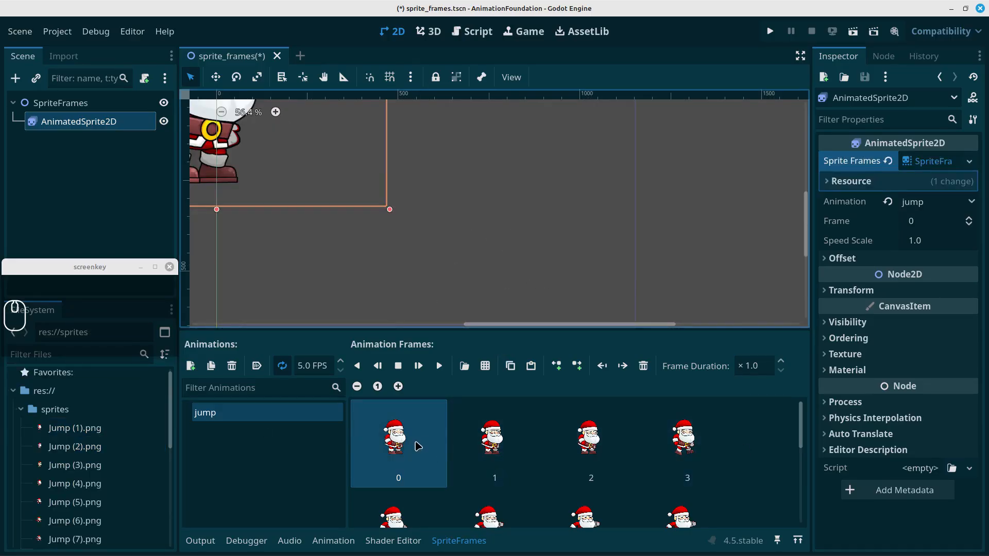
{"action": "scroll", "coordinate": [417, 175], "scroll_direction": "down", "scroll_amount": 3}
{"action": "left_click_drag", "start_coordinate": [363, 160], "coordinate": [462, 217]}
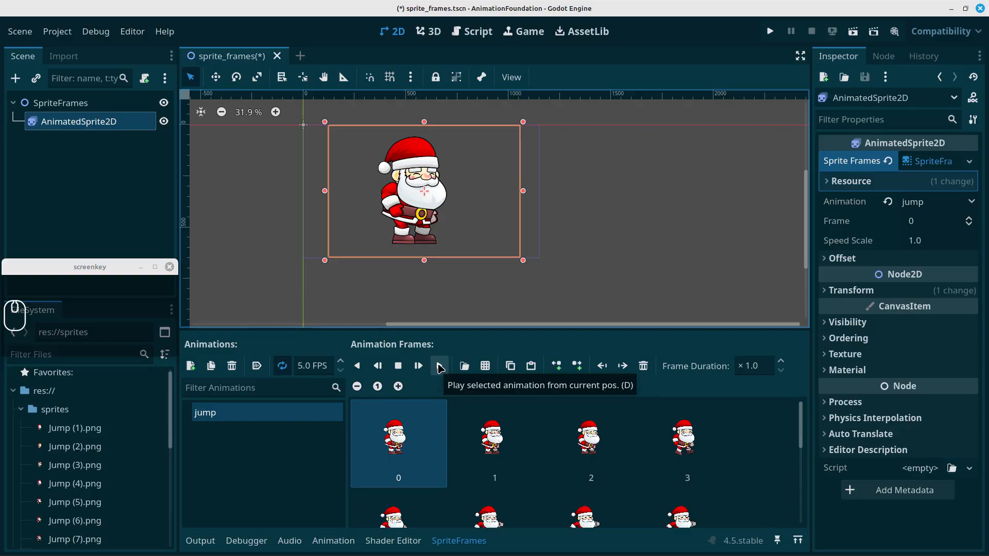
Preview the jump animation, set its speed to 10 FPS, and save the scene with playback paused.
{"action": "left_click", "coordinate": [440, 366]}
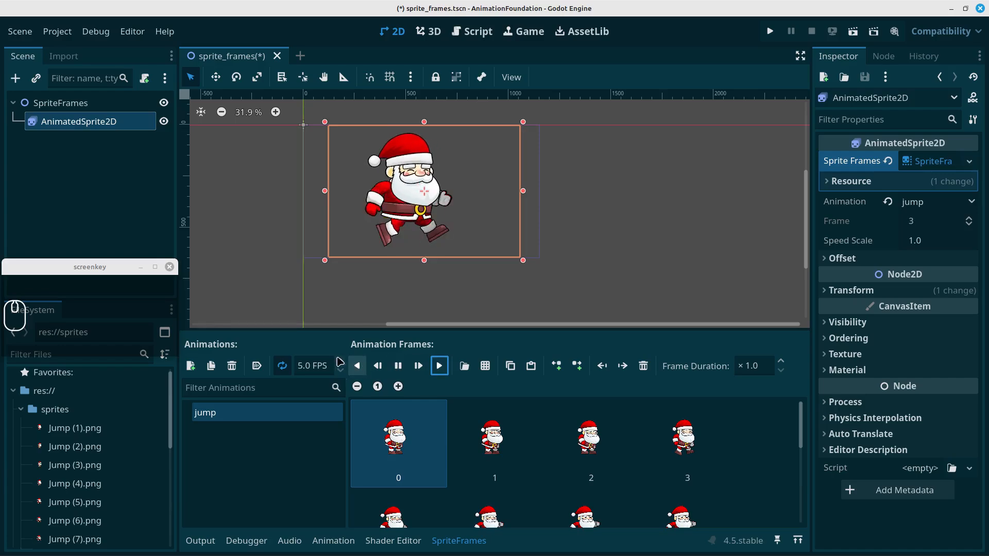
{"action": "left_click", "coordinate": [341, 362]}
{"action": "left_click", "coordinate": [341, 361]}
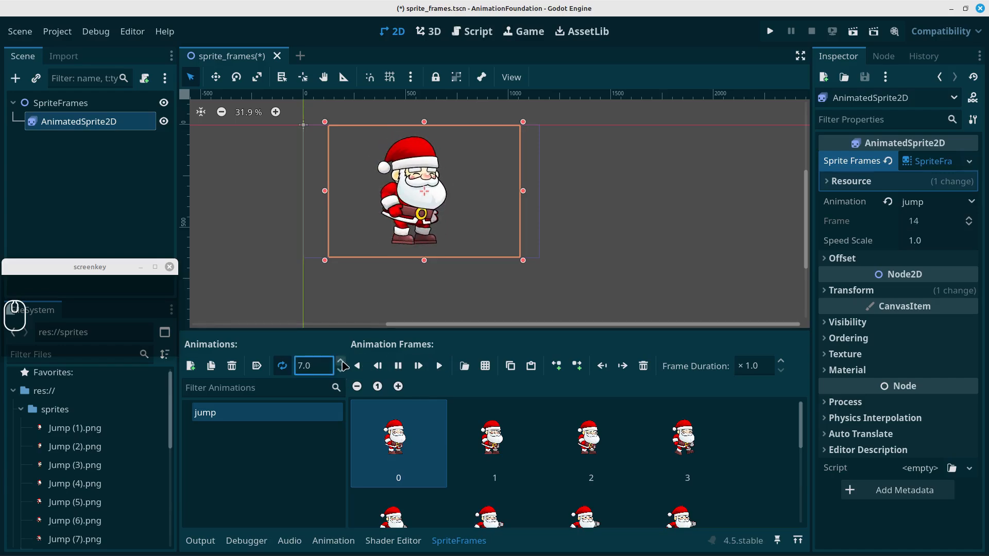
{"action": "left_click", "coordinate": [340, 361]}
{"action": "left_click", "coordinate": [340, 361]}
{"action": "left_click", "coordinate": [340, 361]}
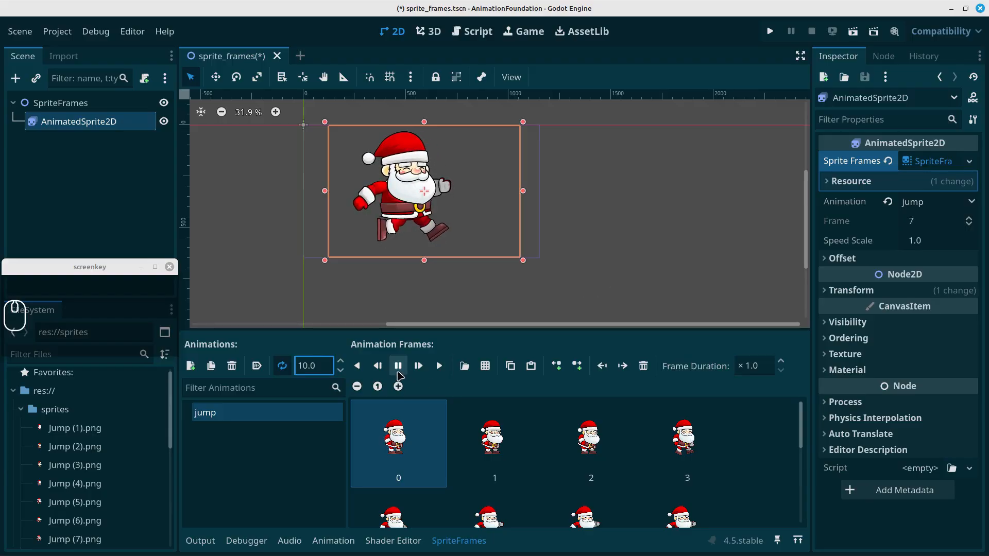
{"action": "left_click", "coordinate": [400, 370]}
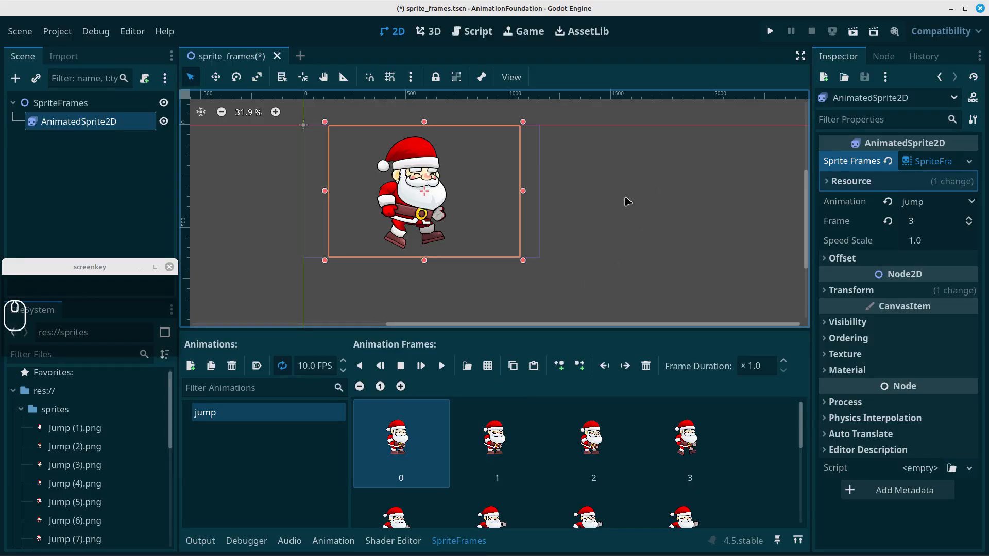
{"action": "key", "text": "ctrl+s"}
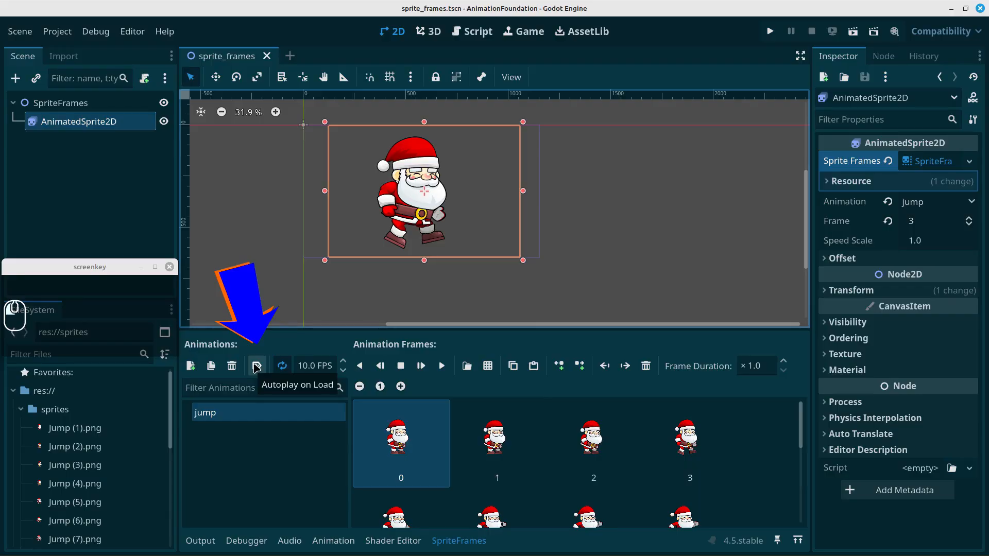
Enable Autoplay on Load for the jump animation and test it by running the current scene, closing the game window when done.
{"action": "left_click", "coordinate": [256, 367]}
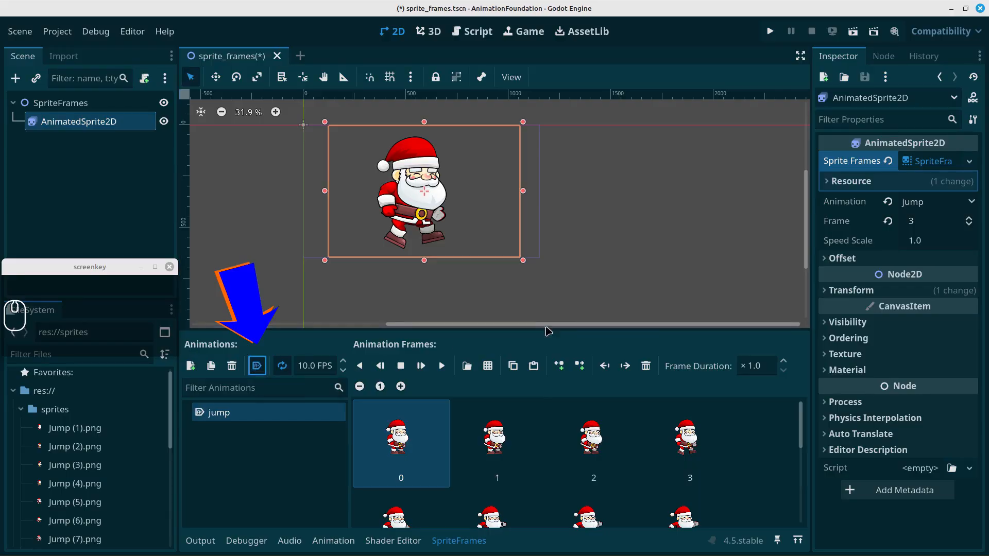
{"action": "left_click", "coordinate": [852, 32]}
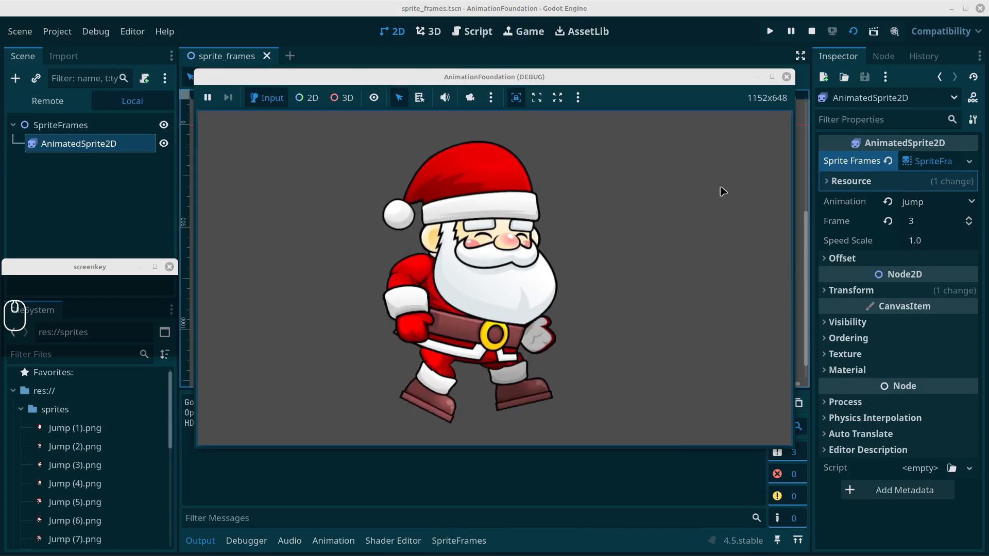
{"action": "left_click", "coordinate": [787, 76]}
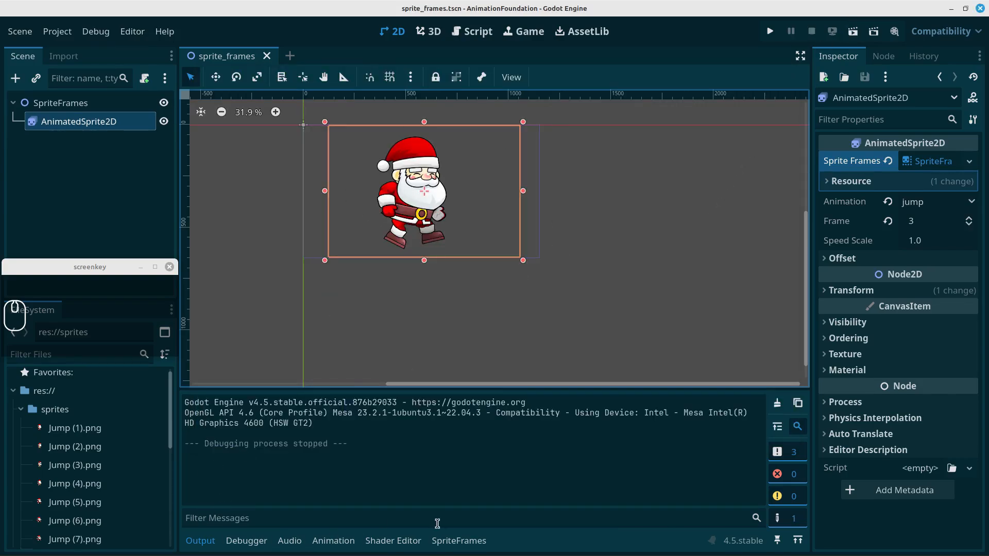
Disable Autoplay on Load for the jump animation, save the scene, and run the current scene.
{"action": "left_click", "coordinate": [447, 540]}
{"action": "left_click", "coordinate": [257, 366]}
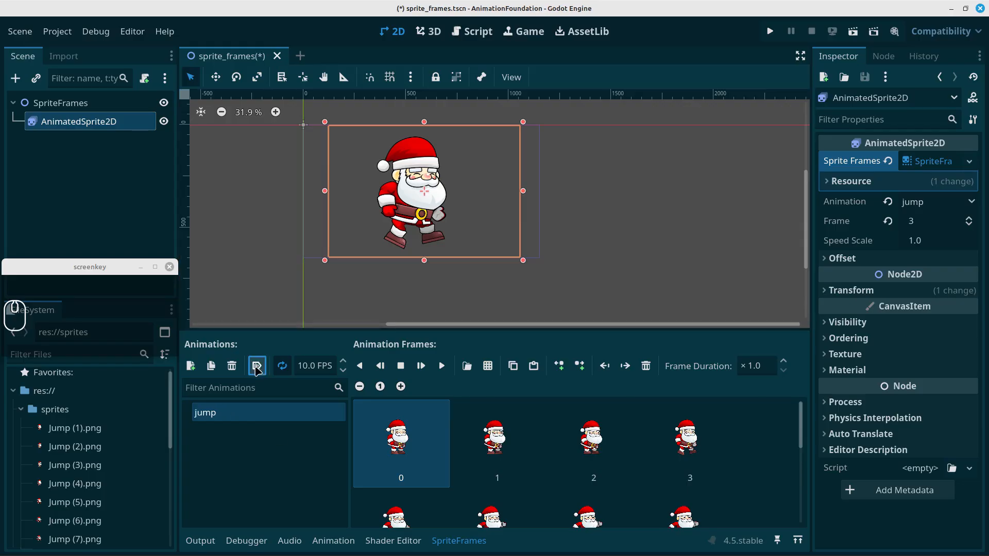
{"action": "key", "text": "ctrl+s"}
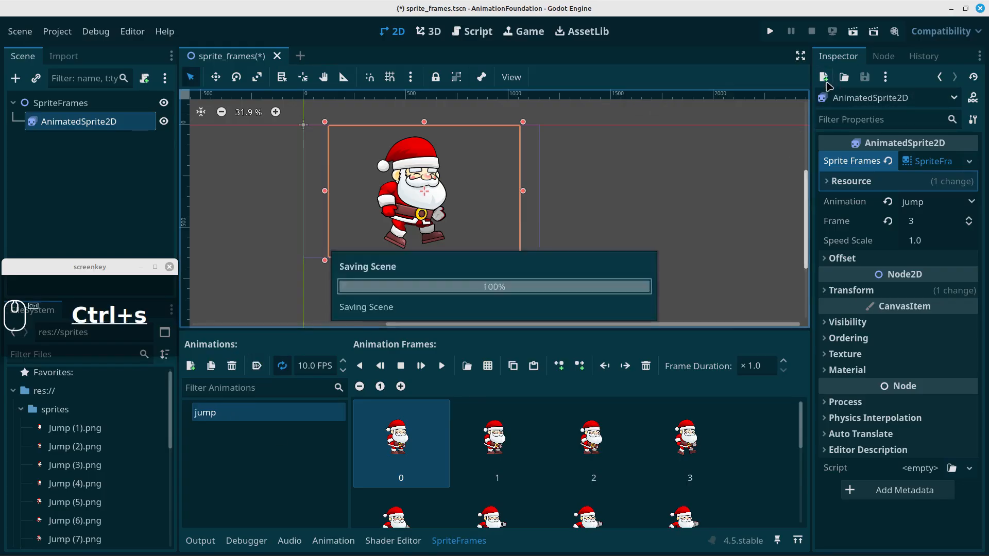
{"action": "left_click", "coordinate": [853, 31]}
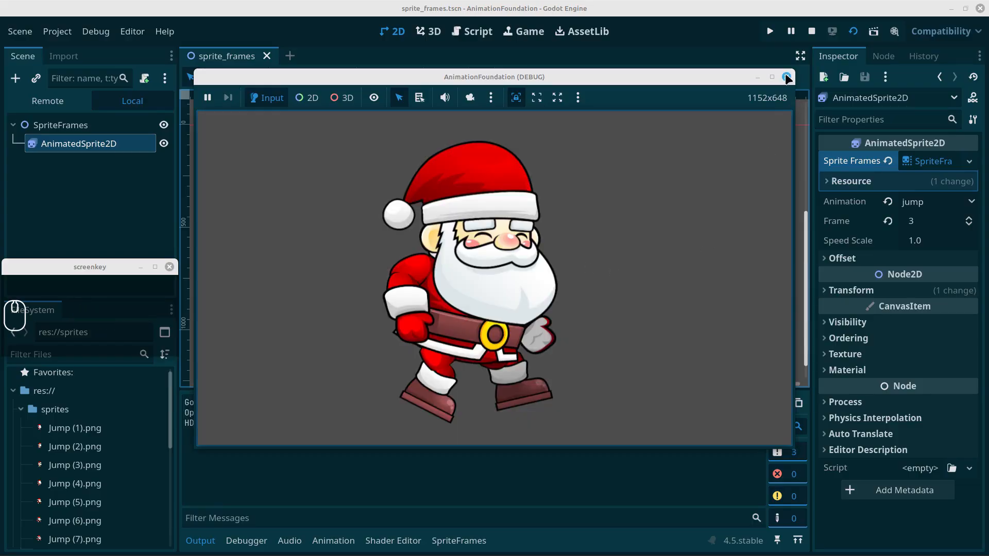
Close the running game window, attach a new script sprite_frames.gd to the SpriteFrames root node, and save the scene.
{"action": "left_click", "coordinate": [786, 78]}
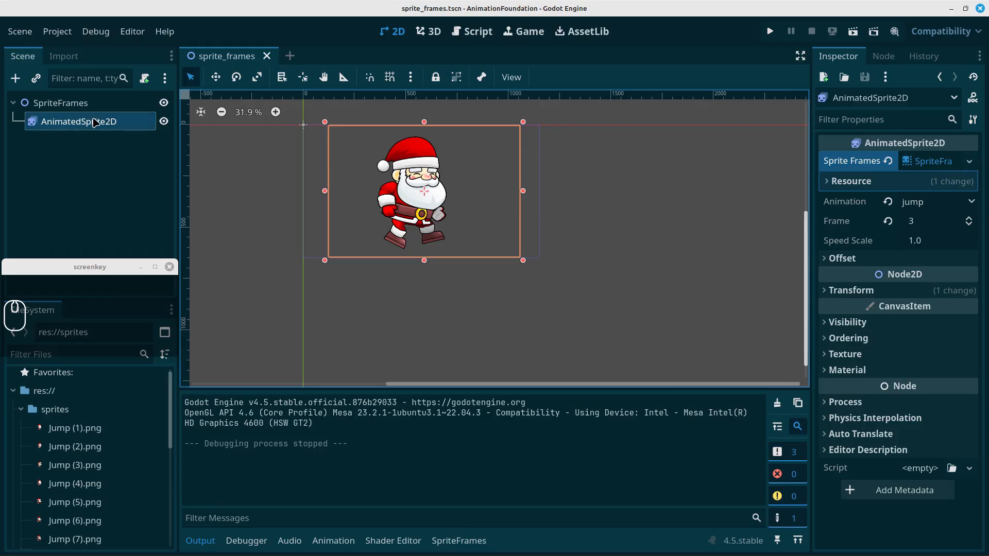
{"action": "left_click", "coordinate": [61, 103]}
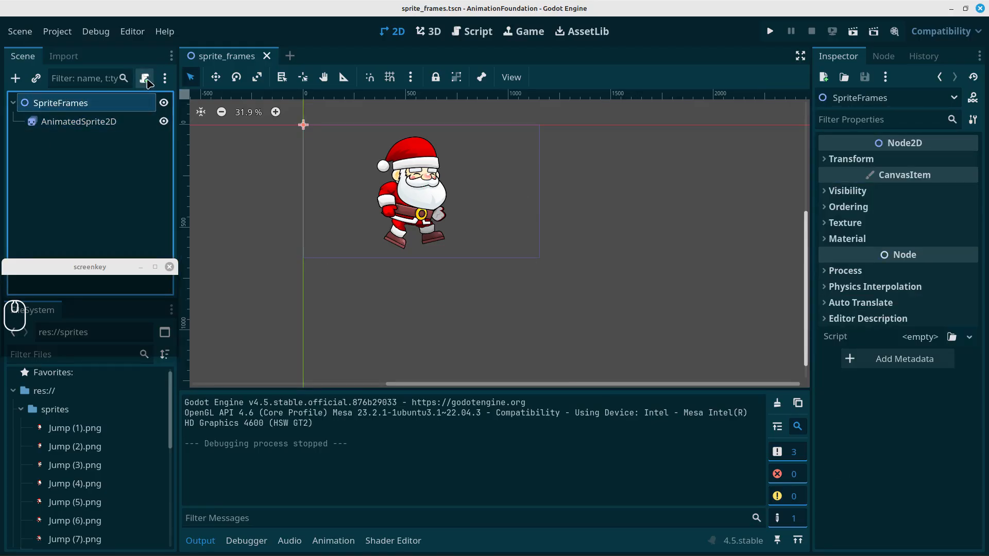
{"action": "left_click", "coordinate": [144, 78]}
{"action": "left_click", "coordinate": [554, 392]}
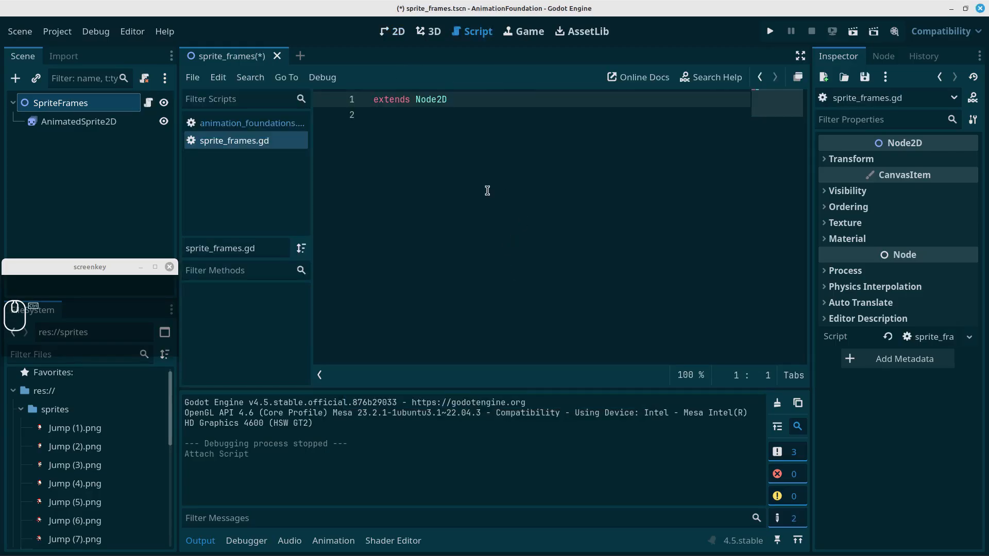
{"action": "key", "text": "ctrl+s"}
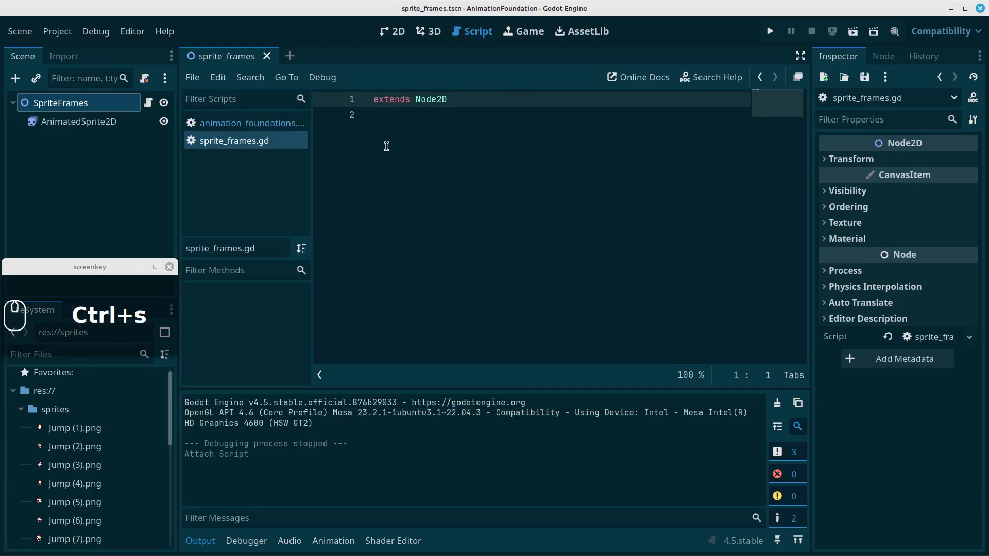
{"action": "left_click", "coordinate": [402, 114]}
{"action": "key", "text": "Return"}
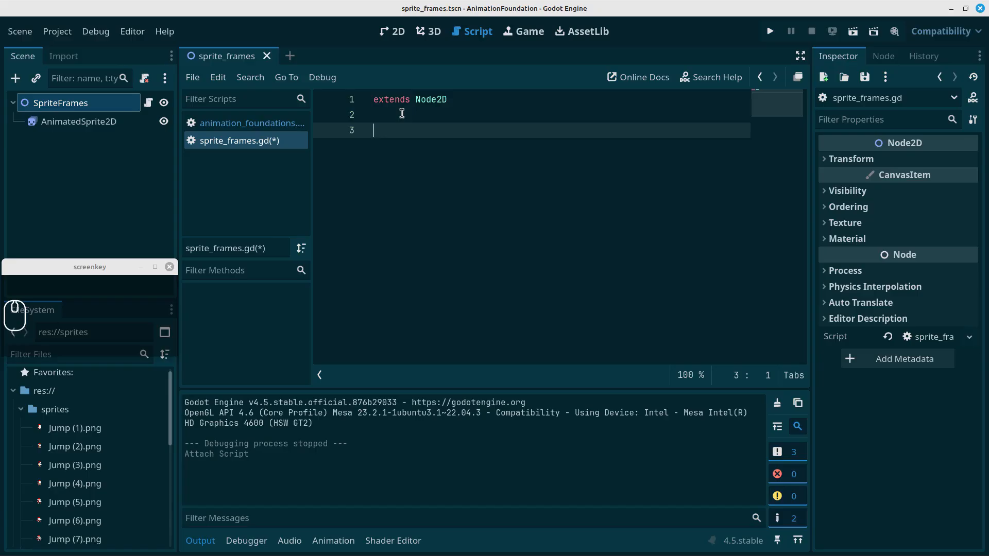
Scale the AnimatedSprite2D Santa down to about a third of its size and move it near the game viewport's upper-left corner.
{"action": "left_click", "coordinate": [396, 33]}
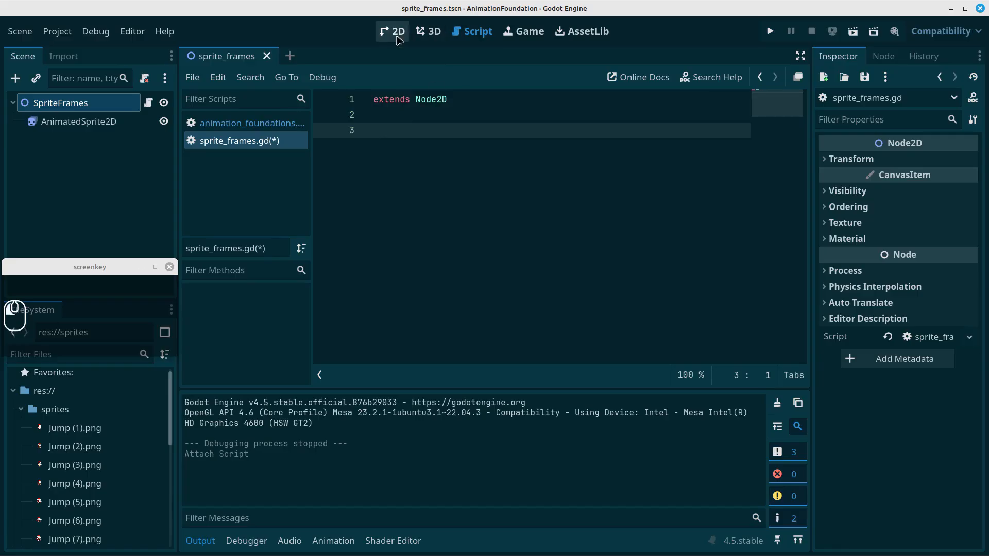
{"action": "left_click", "coordinate": [106, 124]}
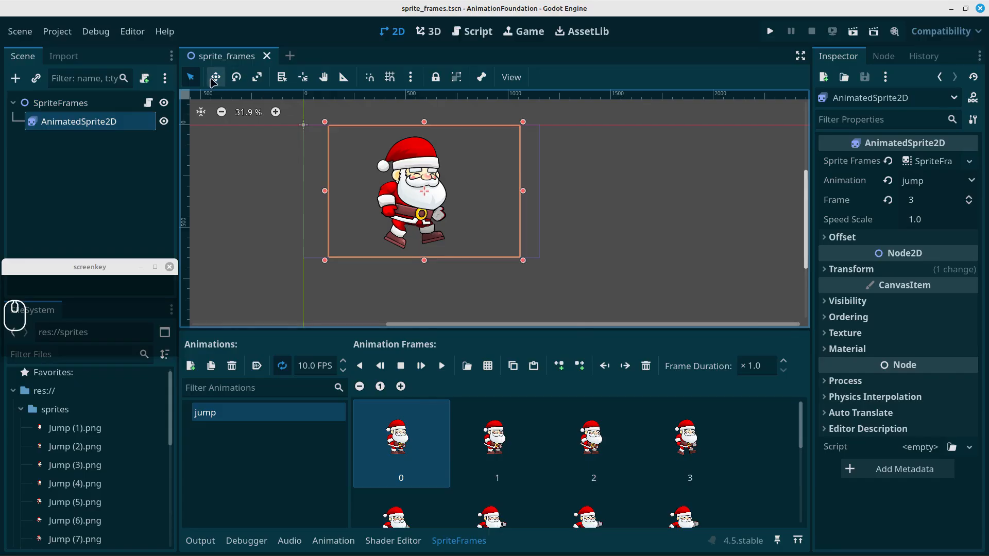
{"action": "left_click", "coordinate": [257, 77]}
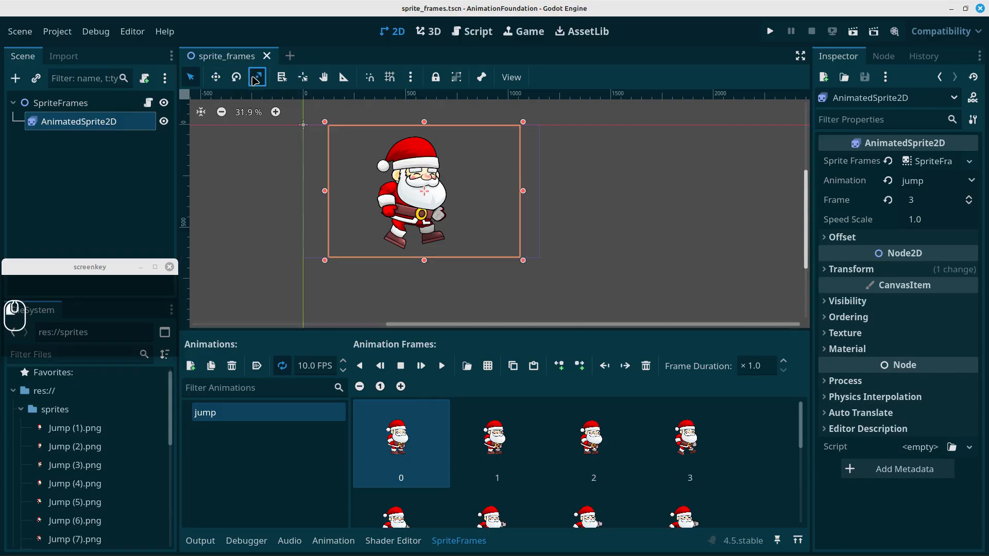
{"action": "left_click_drag", "start_coordinate": [520, 259], "coordinate": [456, 217]}
{"action": "key", "text": "ctrl+z"}
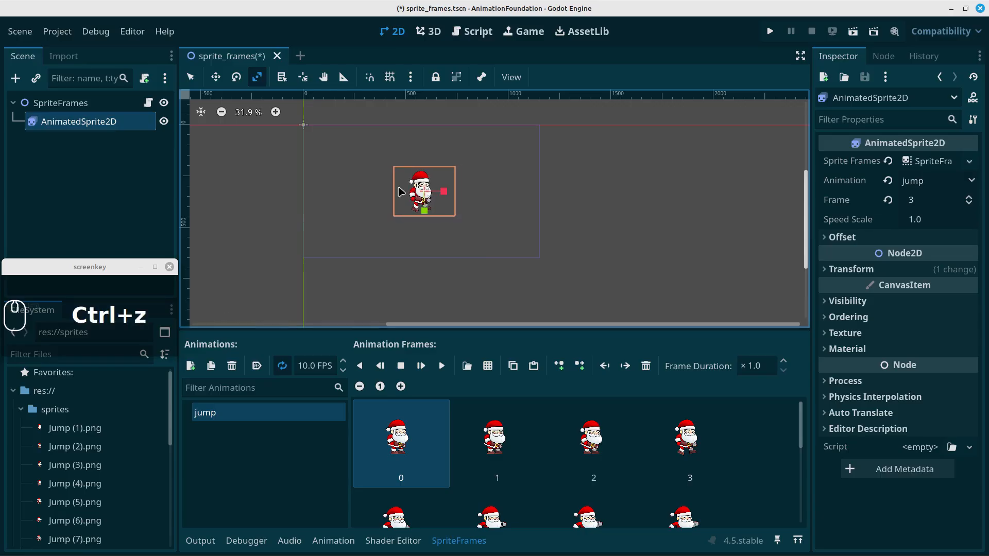
{"action": "left_click", "coordinate": [215, 77]}
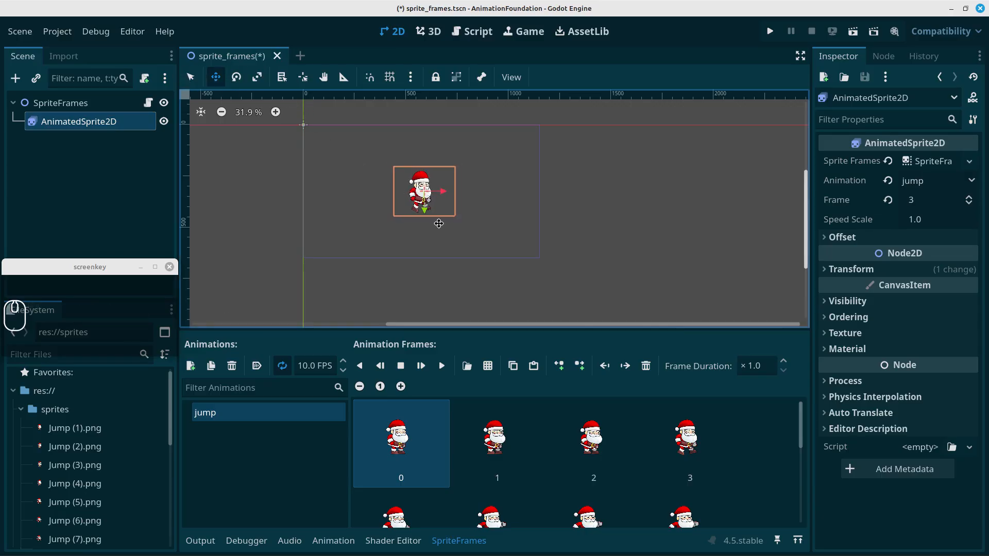
{"action": "left_click_drag", "start_coordinate": [425, 193], "coordinate": [347, 161]}
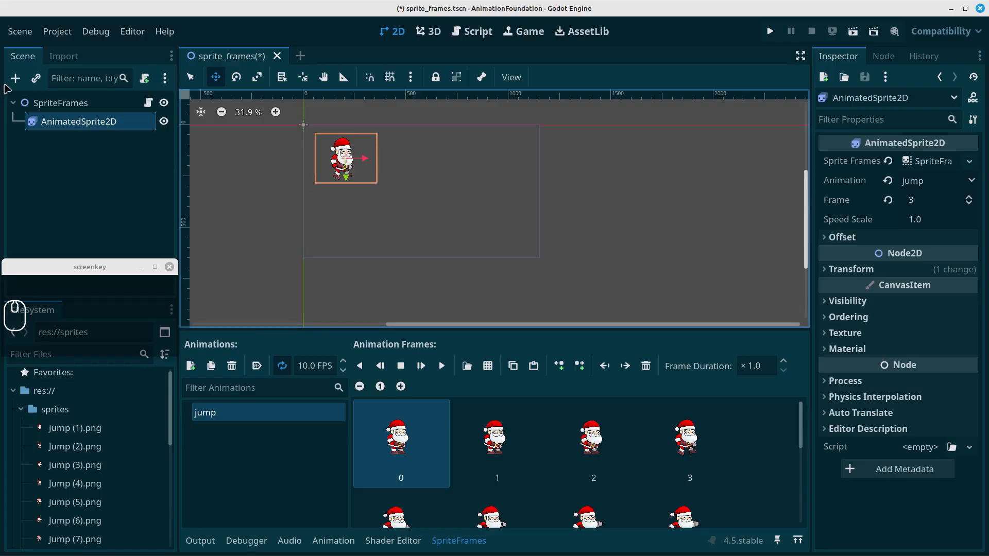
Add a Button node as a child of the SpriteFrames root node.
{"action": "left_click", "coordinate": [57, 103]}
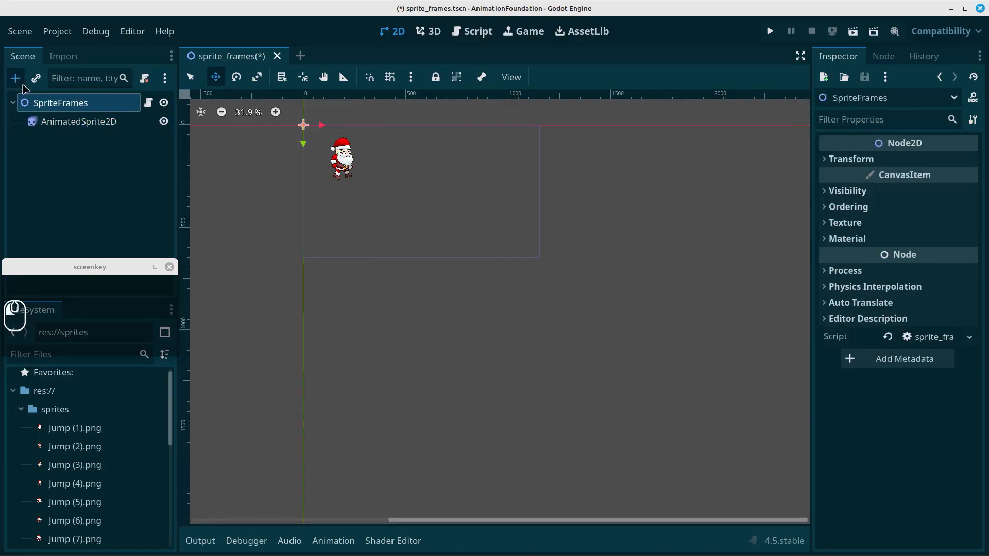
{"action": "left_click", "coordinate": [15, 77]}
{"action": "left_click", "coordinate": [236, 334]}
{"action": "left_click", "coordinate": [600, 484]}
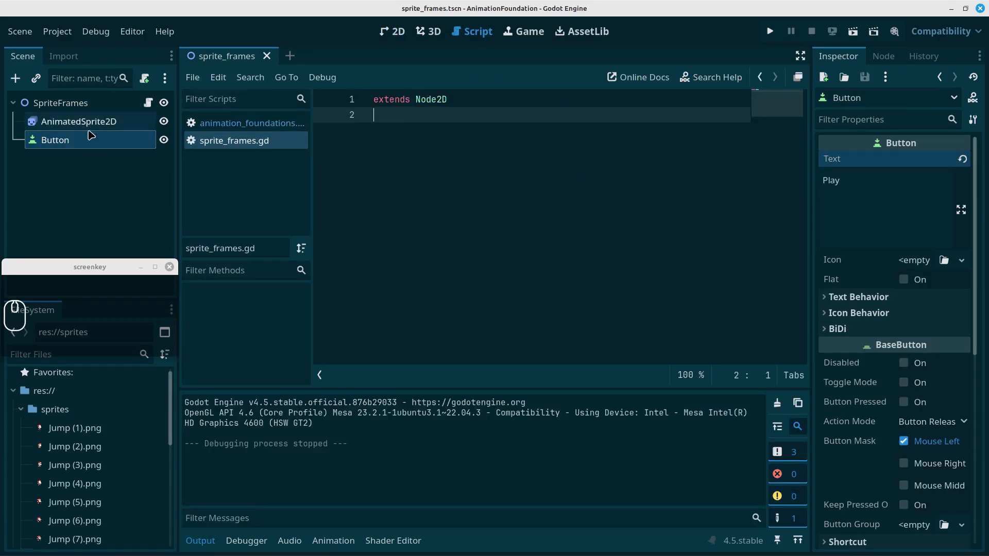
Connect the Button's button_down signal to the SpriteFrames script with the receiver method _on_button_button_down.
{"action": "left_click", "coordinate": [41, 142]}
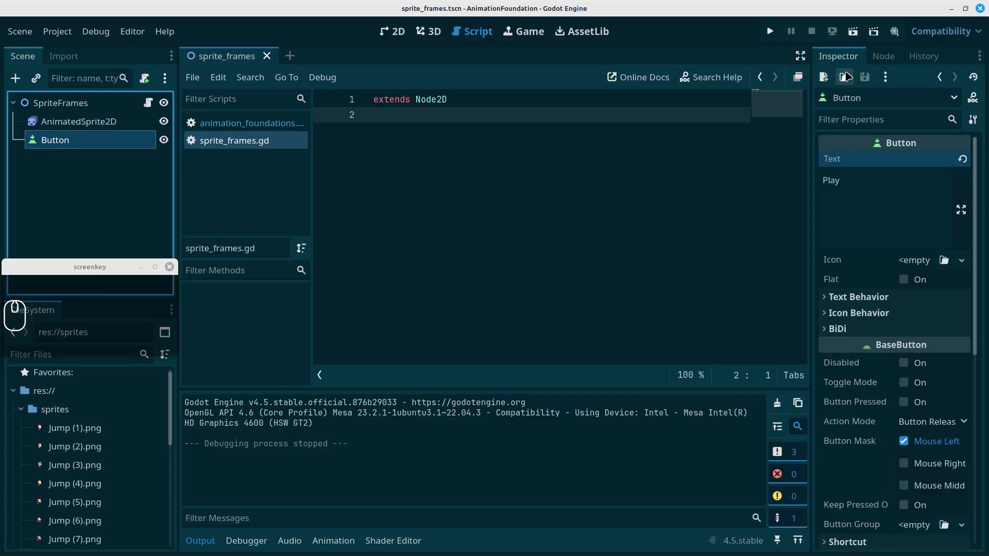
{"action": "left_click", "coordinate": [883, 57]}
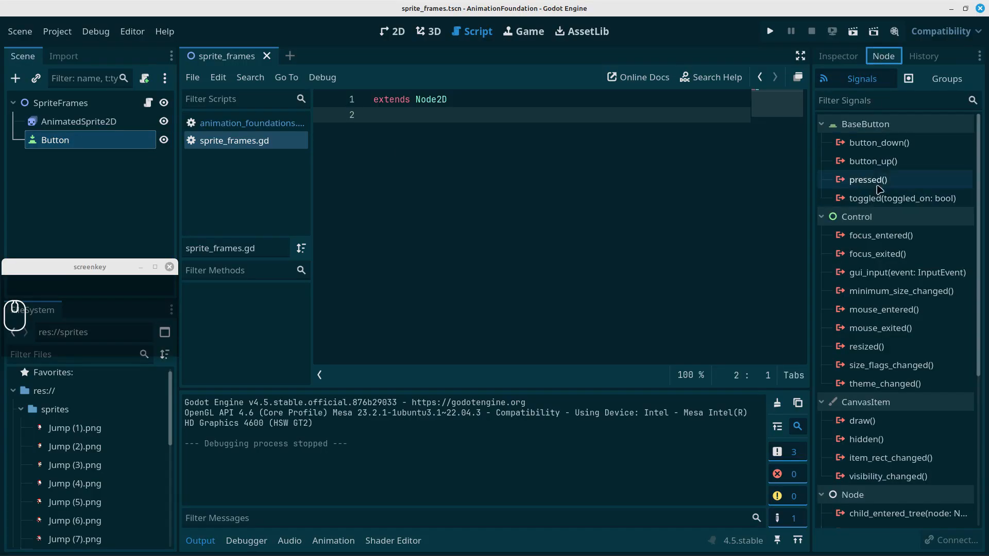
{"action": "left_click", "coordinate": [865, 145]}
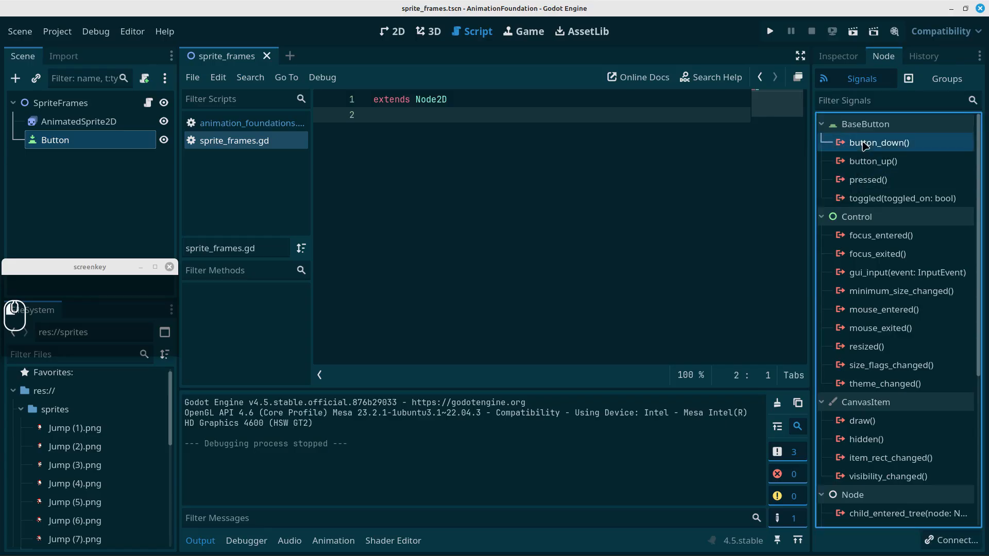
{"action": "double_click", "coordinate": [865, 146]}
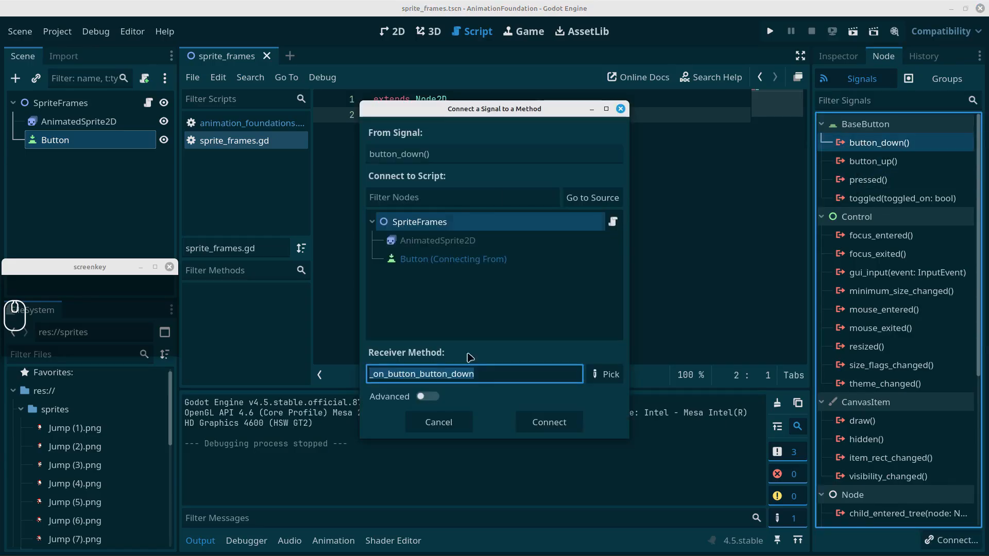
{"action": "left_click", "coordinate": [546, 420]}
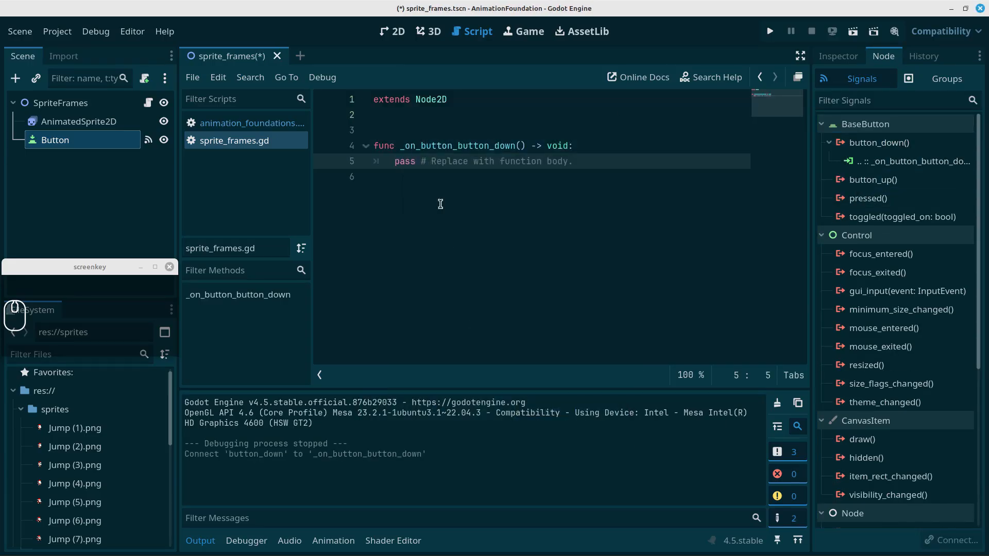
Connect the Button's button_up signal to the SpriteFrames script with the receiver method _on_button_button_up.
{"action": "left_click", "coordinate": [868, 184]}
{"action": "double_click", "coordinate": [868, 188]}
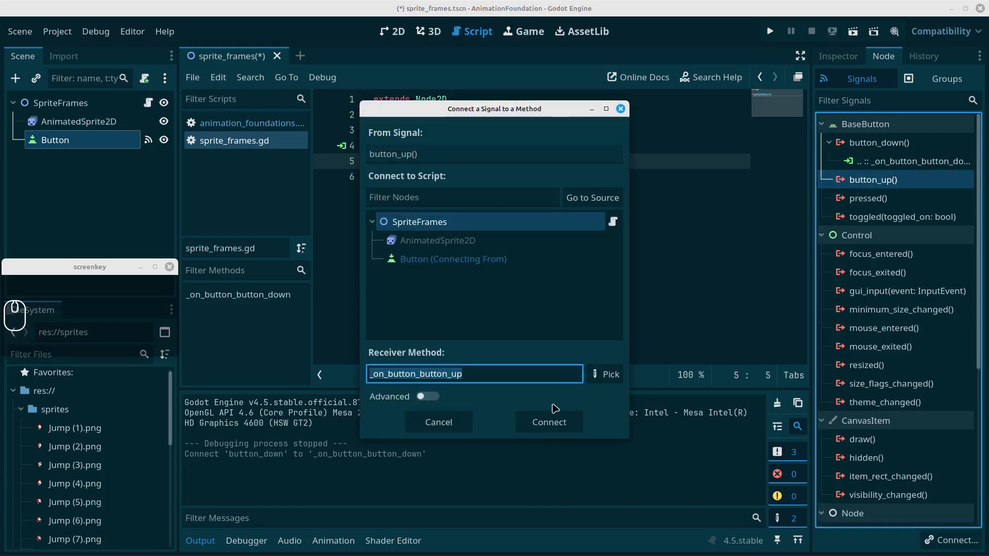
{"action": "left_click", "coordinate": [550, 421]}
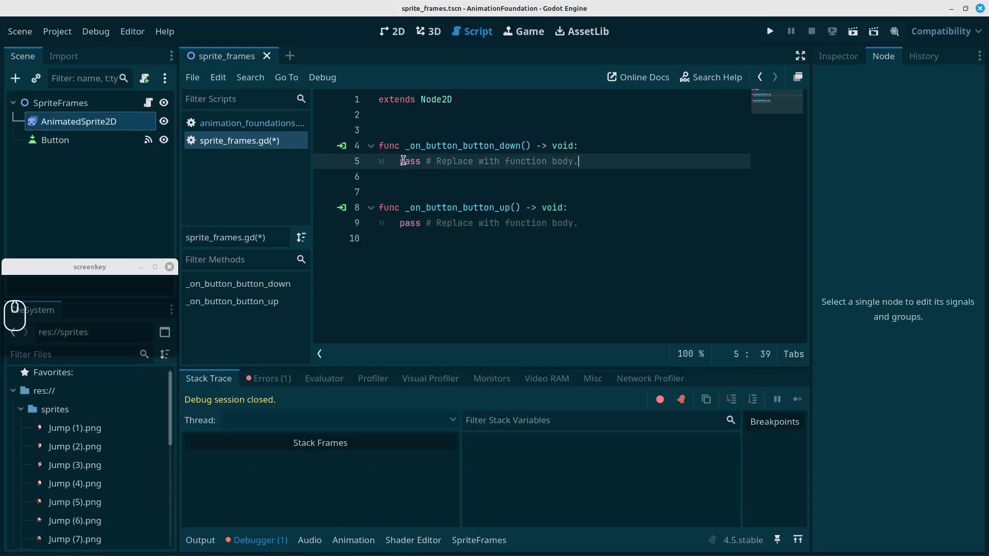
Replace the placeholder body of _on_button_button_down with $AnimatedSprite2D.play("jump").
{"action": "left_click_drag", "start_coordinate": [400, 161], "coordinate": [580, 160]}
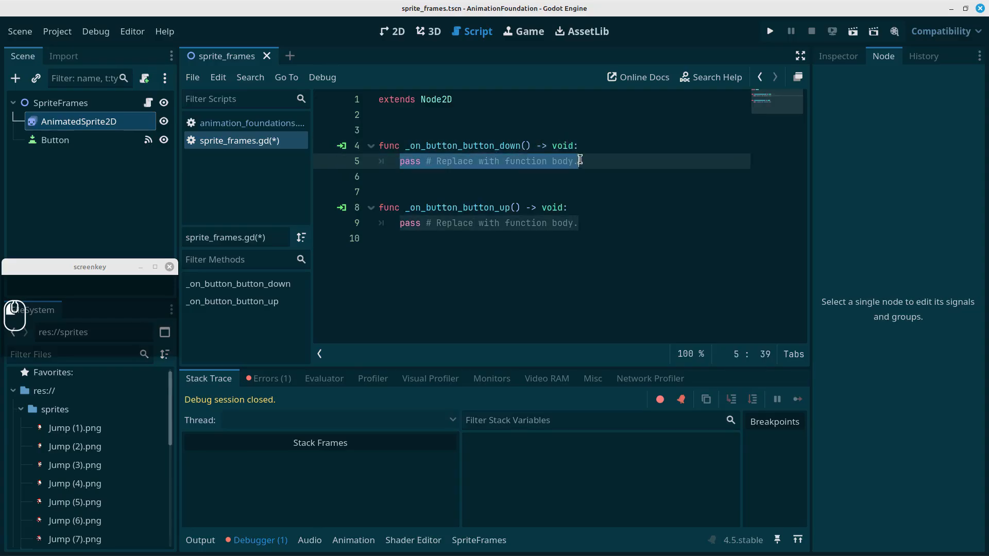
{"action": "key", "text": "BackSpace"}
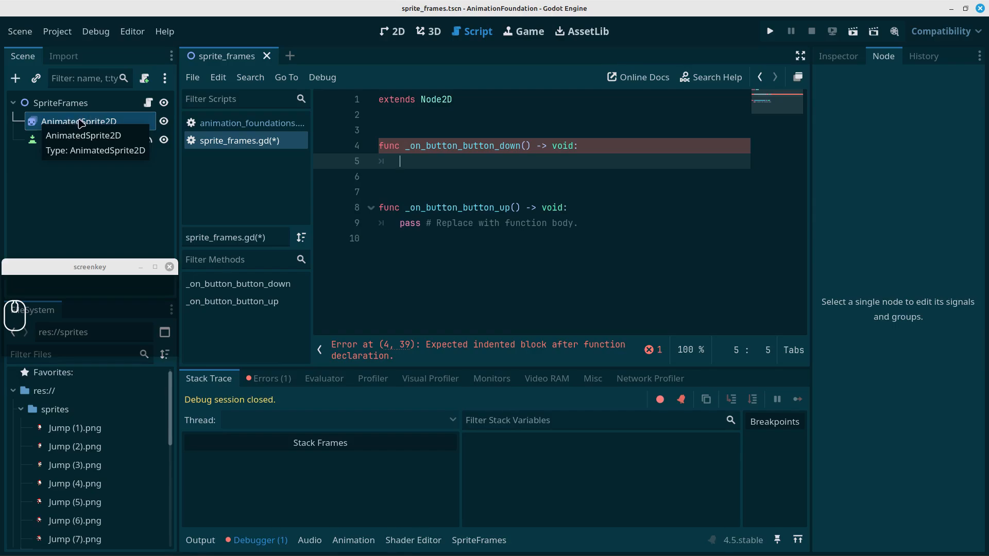
{"action": "left_click_drag", "start_coordinate": [77, 124], "coordinate": [412, 166]}
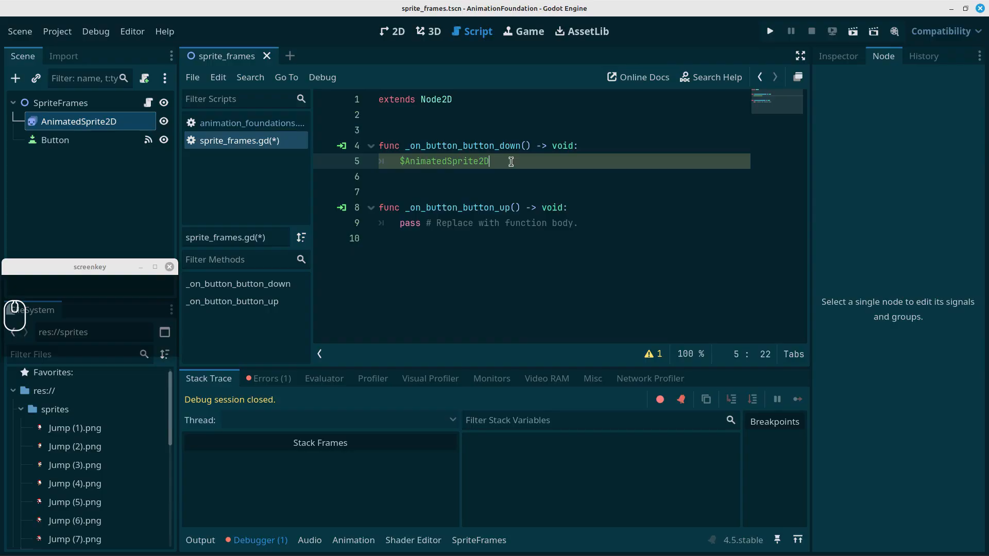
{"action": "type", "text": "."}
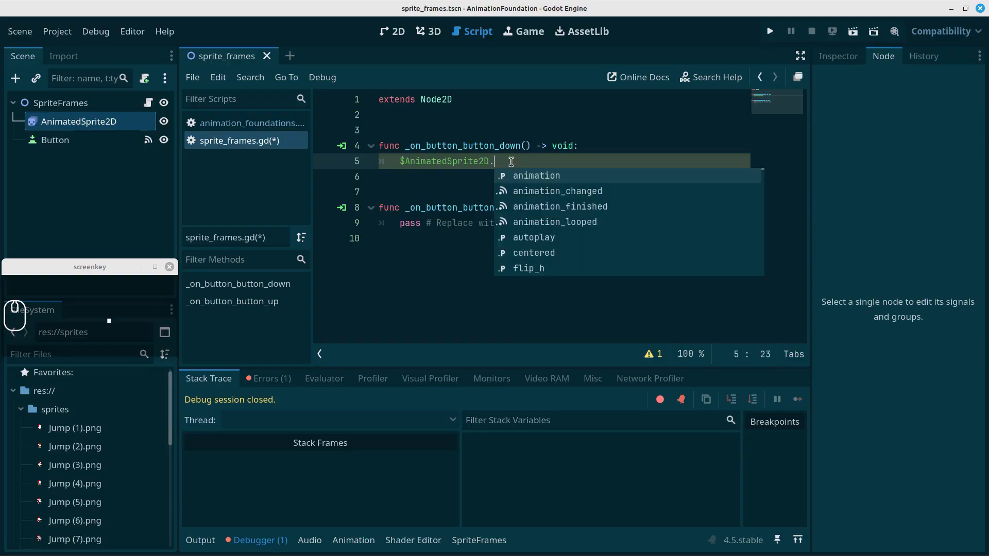
{"action": "type", "text": "pla"}
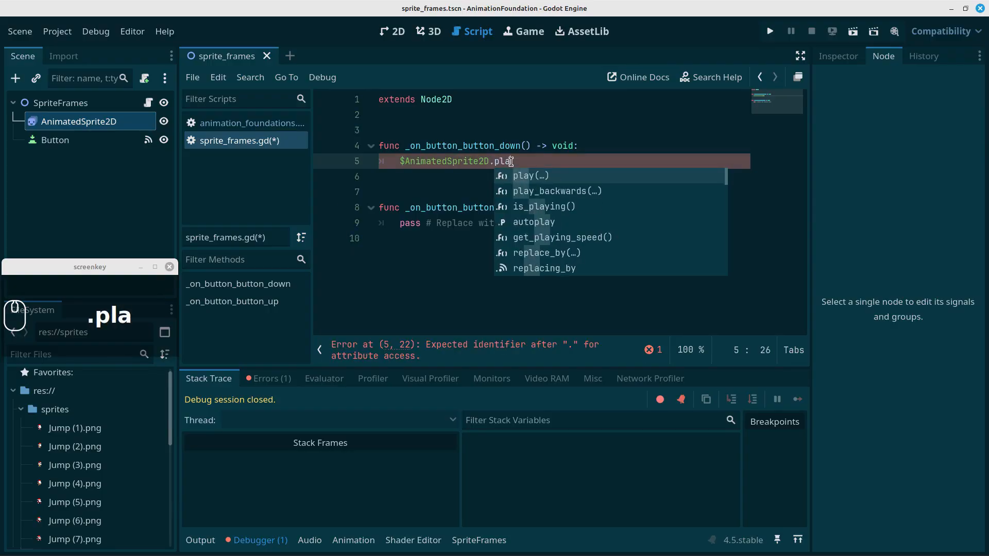
{"action": "type", "text": "y(\""}
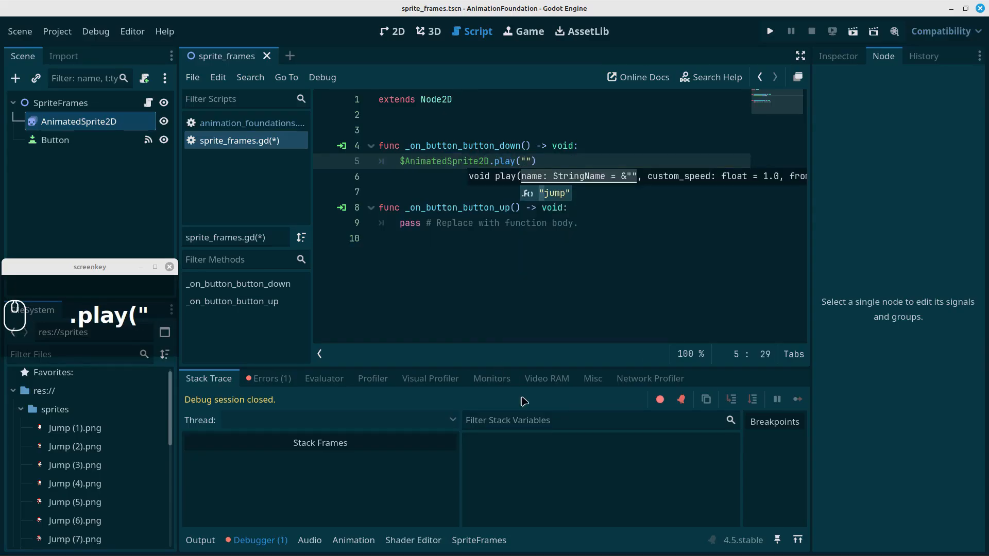
{"action": "left_click", "coordinate": [467, 541]}
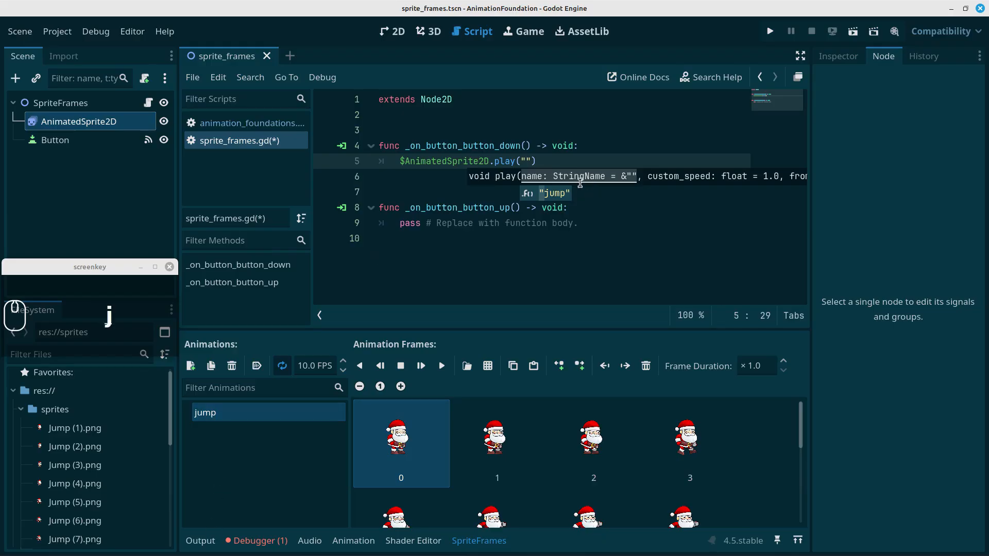
{"action": "type", "text": "jump"}
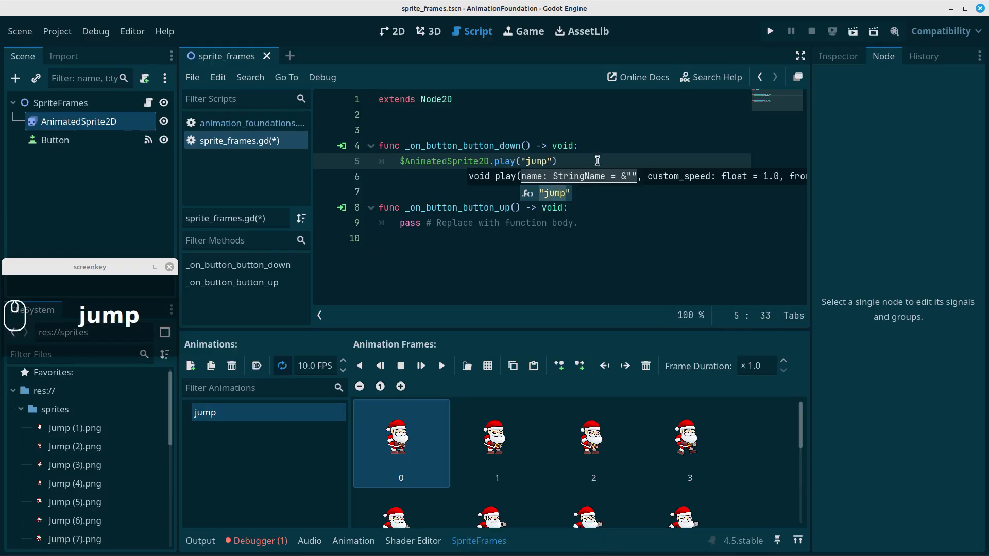
{"action": "left_click", "coordinate": [593, 160]}
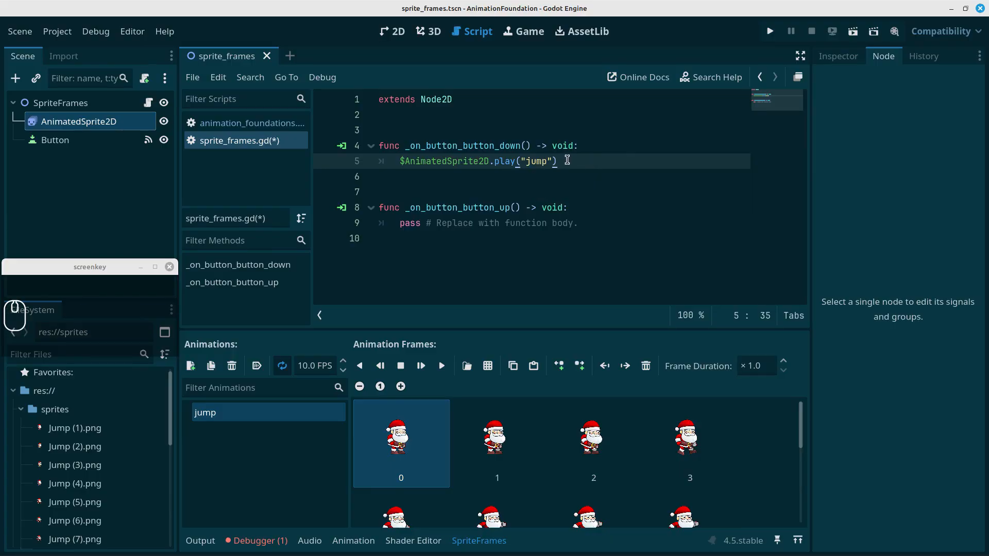
Replace the placeholder body of _on_button_button_up with $AnimatedSprite2D.stop() and save the script.
{"action": "left_click_drag", "start_coordinate": [401, 230], "coordinate": [606, 224]}
{"action": "key", "text": "BackSpace"}
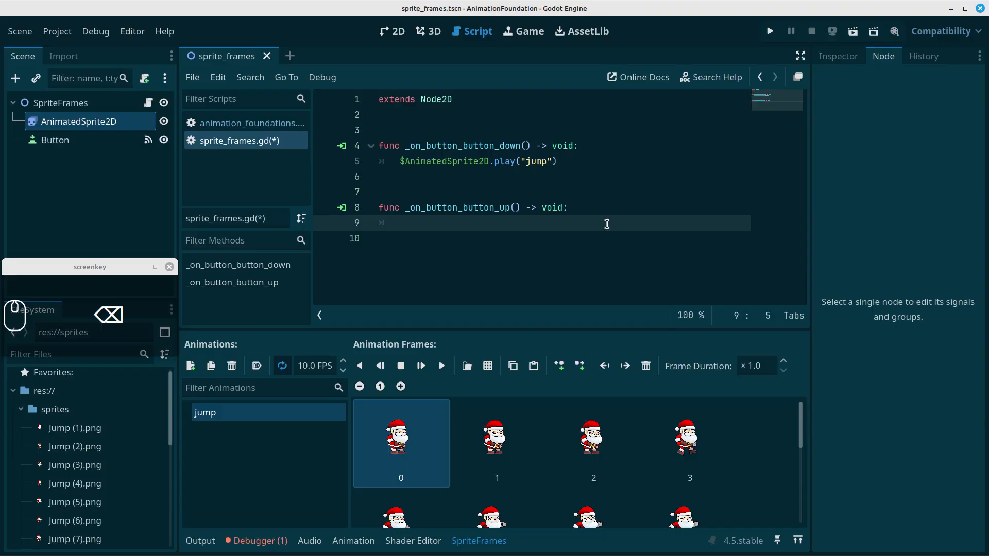
{"action": "left_click_drag", "start_coordinate": [82, 122], "coordinate": [410, 225]}
{"action": "type", "text": "."}
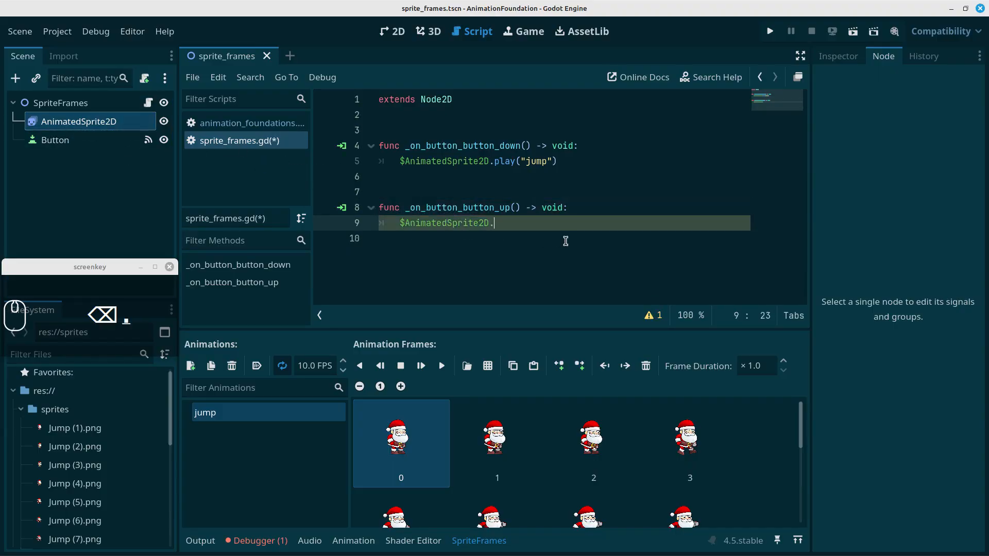
{"action": "type", "text": "s"}
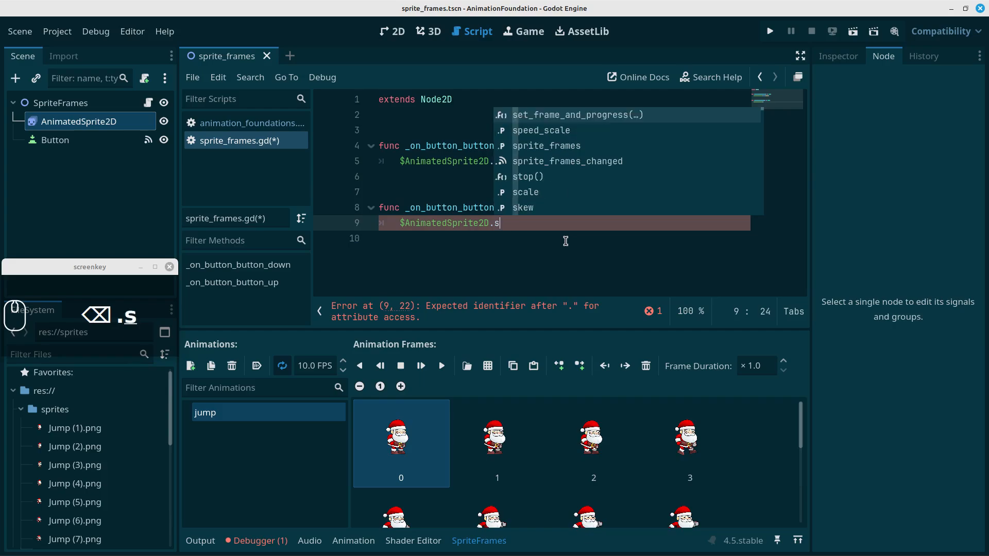
{"action": "type", "text": "top"}
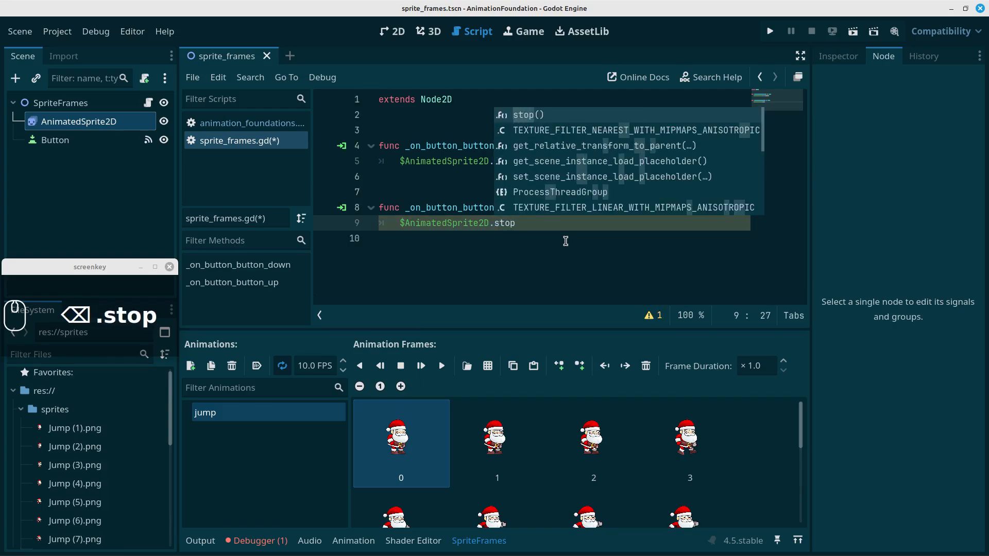
{"action": "type", "text": "()"}
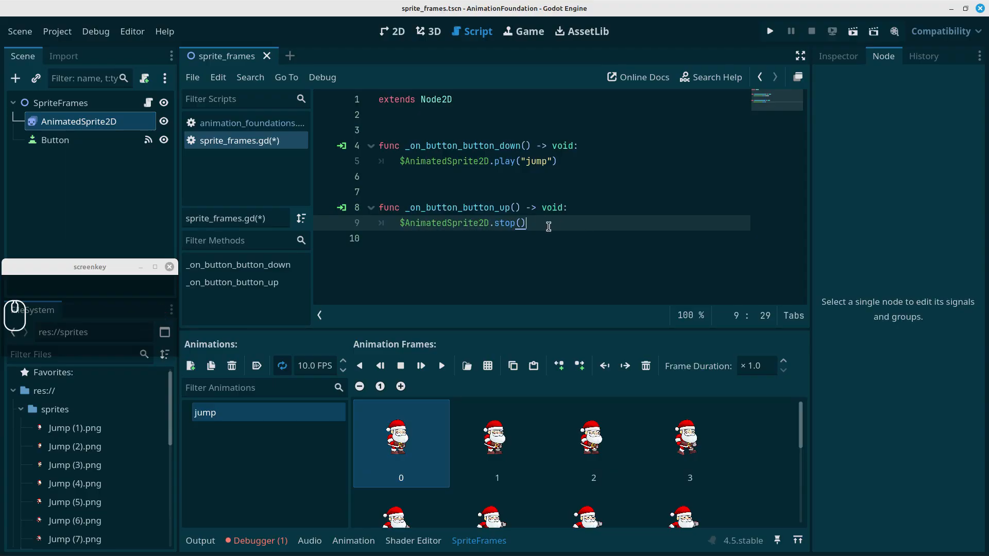
{"action": "key", "text": "ctrl+s"}
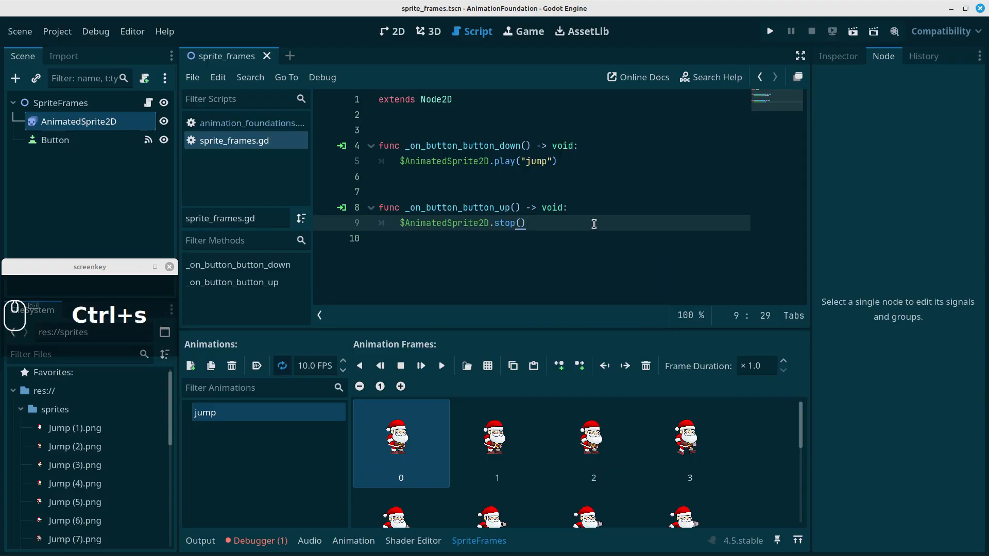
Run the current scene, test starting and stopping the Santa animation with the Play button, and close the game window.
{"action": "left_click", "coordinate": [853, 32]}
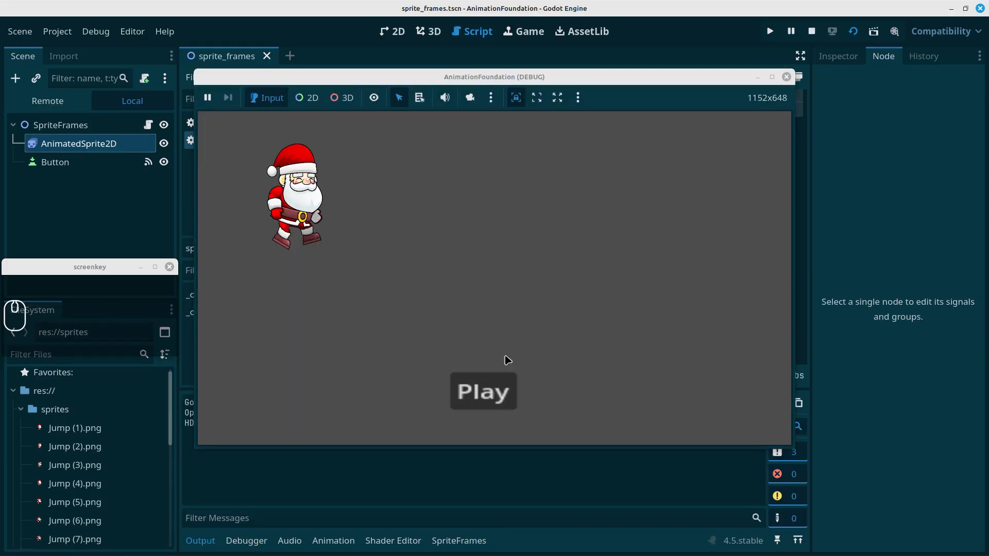
{"action": "left_click", "coordinate": [484, 393]}
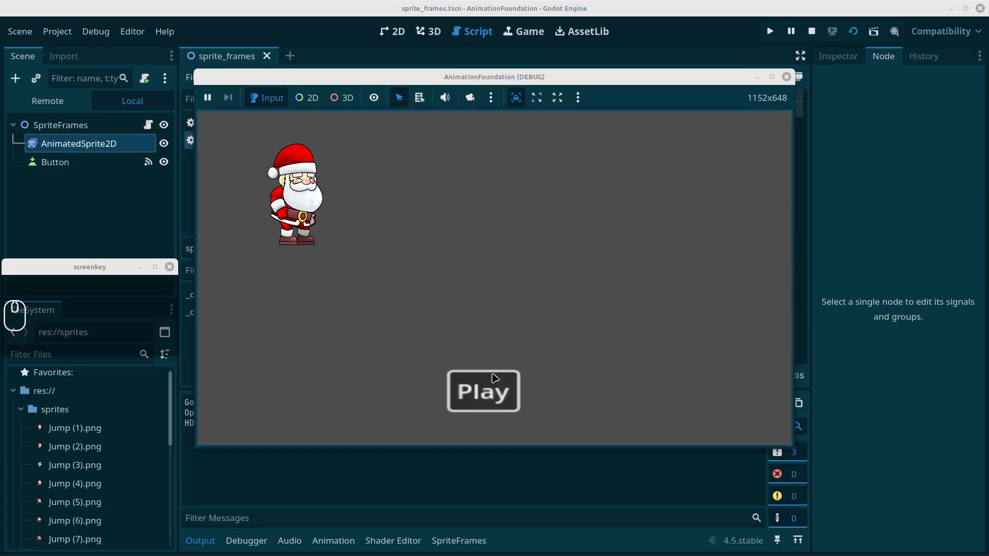
{"action": "left_click", "coordinate": [494, 381]}
{"action": "left_click", "coordinate": [787, 76]}
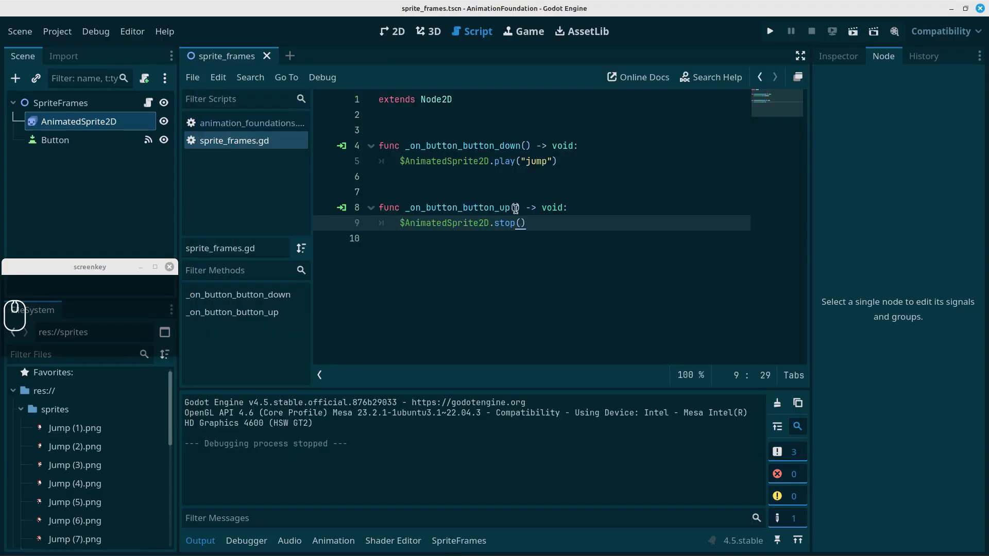
Return to the 2D workspace and preview spritesheet_caveman.png from the opengameart folder in Downloads.
{"action": "left_click", "coordinate": [395, 32]}
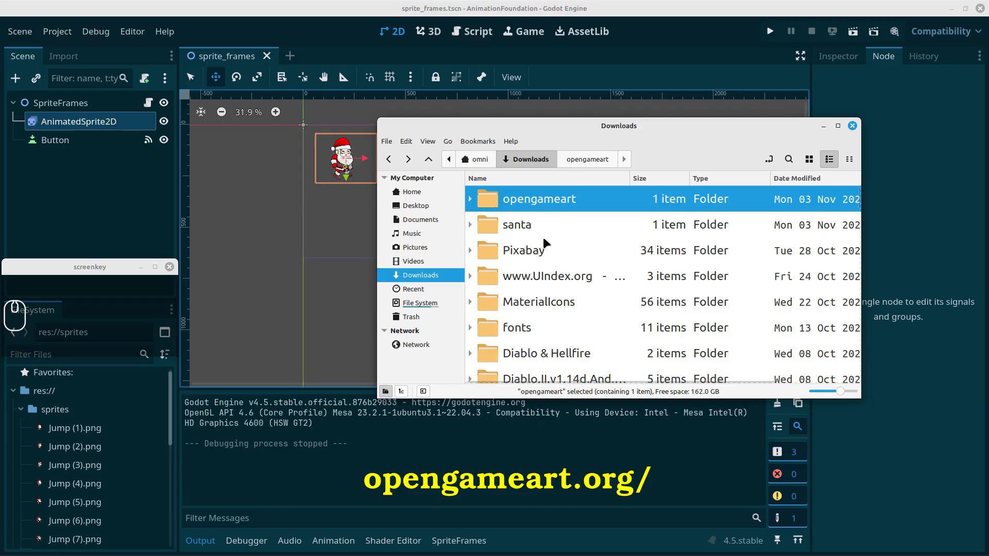
{"action": "double_click", "coordinate": [487, 200]}
{"action": "left_click", "coordinate": [499, 196]}
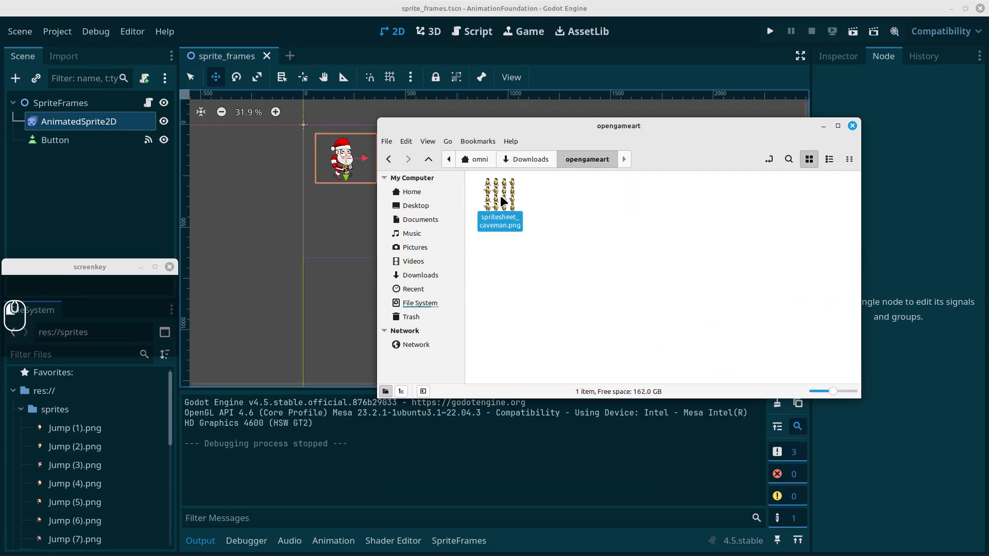
{"action": "scroll", "coordinate": [508, 303], "scroll_direction": "up", "scroll_amount": 3}
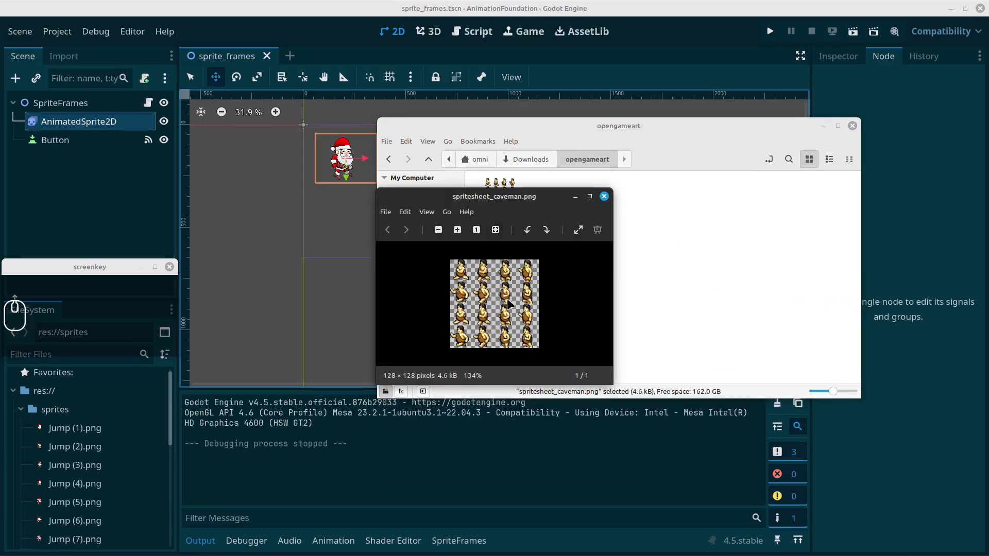
{"action": "scroll", "coordinate": [507, 303], "scroll_direction": "down", "scroll_amount": 2}
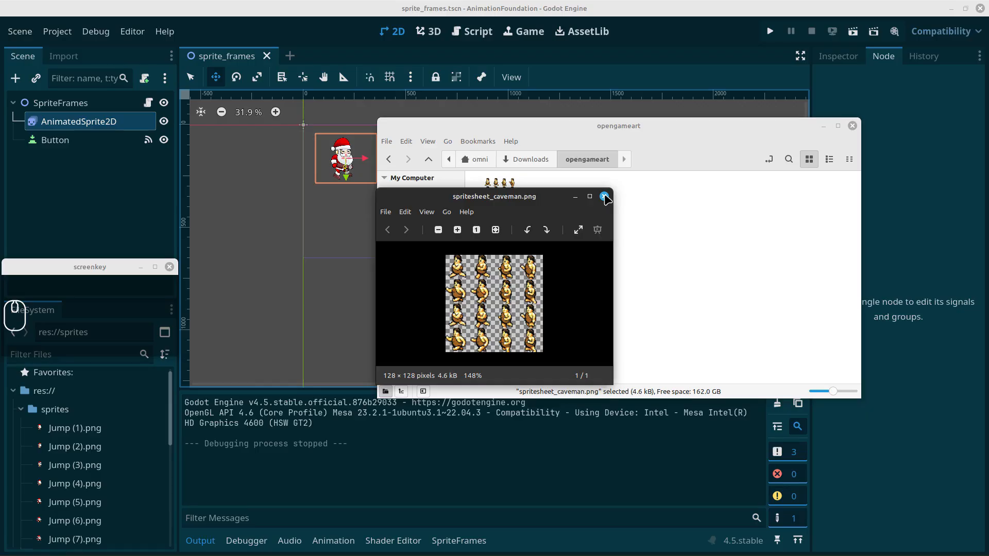
{"action": "left_click", "coordinate": [604, 197]}
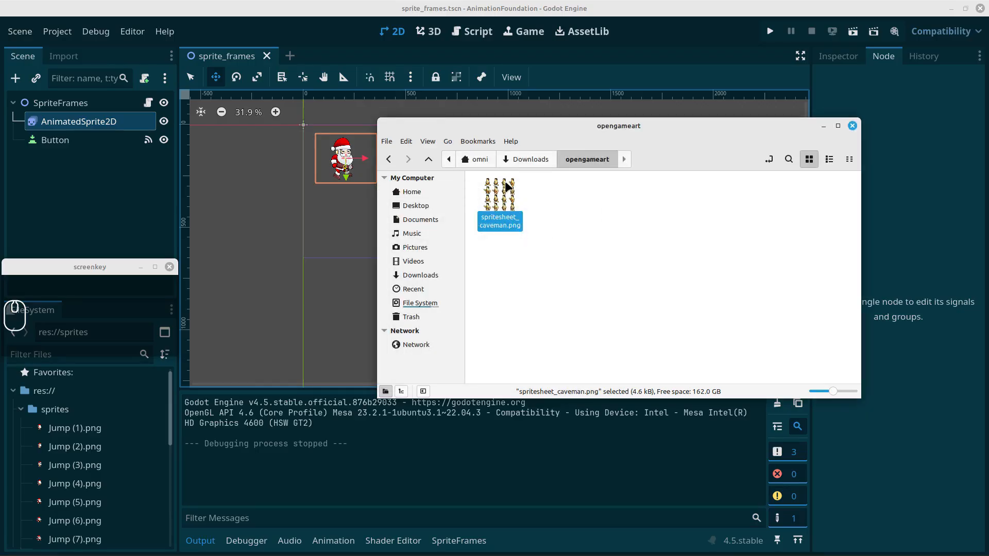
Import spritesheet_caveman.png from the file manager into the project's sprites folder.
{"action": "left_click_drag", "start_coordinate": [501, 190], "coordinate": [65, 432]}
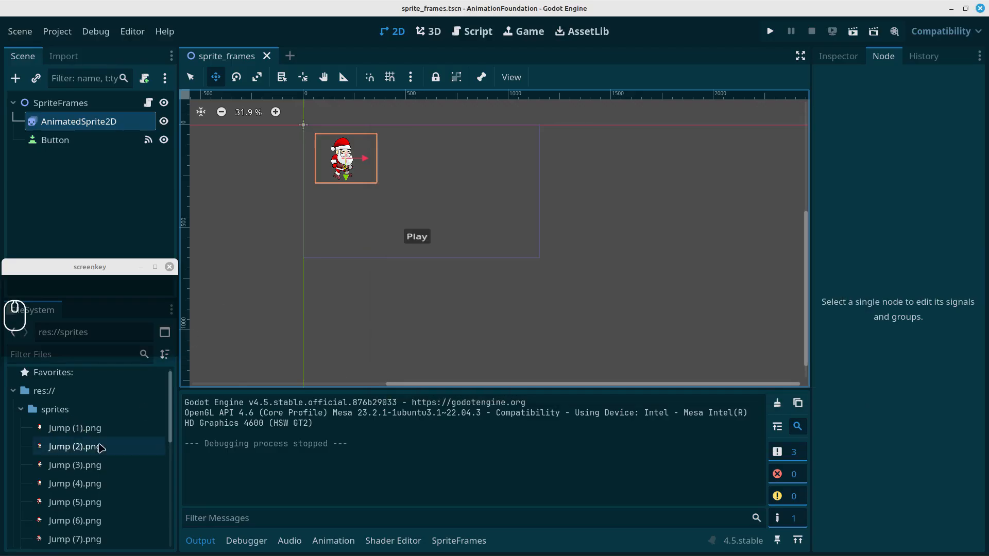
{"action": "scroll", "coordinate": [100, 444], "scroll_direction": "down", "scroll_amount": 5}
{"action": "scroll", "coordinate": [102, 444], "scroll_direction": "down", "scroll_amount": 3}
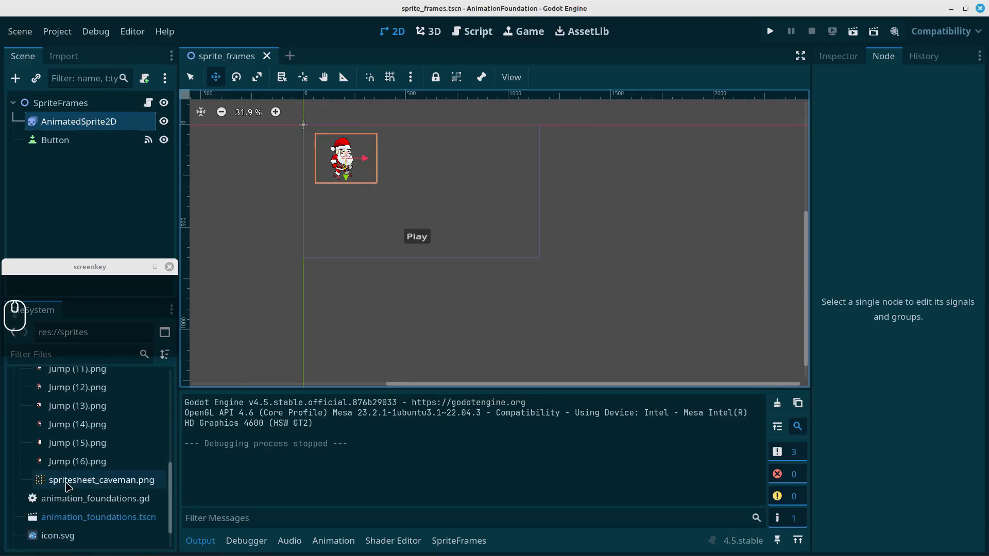
{"action": "mouse_move", "coordinate": [69, 487]}
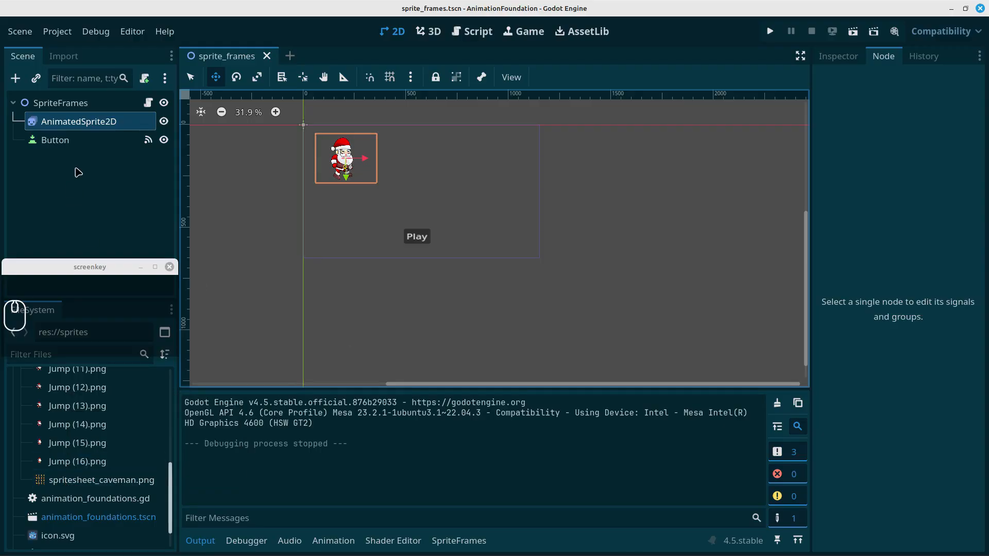
Add a second AnimatedSprite2D node as a child of the SpriteFrames root node.
{"action": "left_click", "coordinate": [78, 172]}
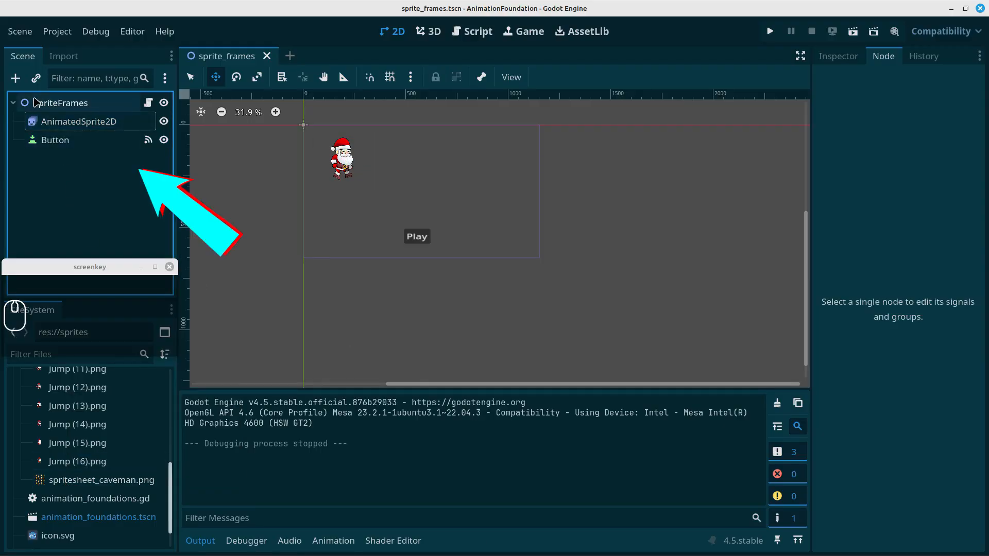
{"action": "left_click", "coordinate": [32, 105]}
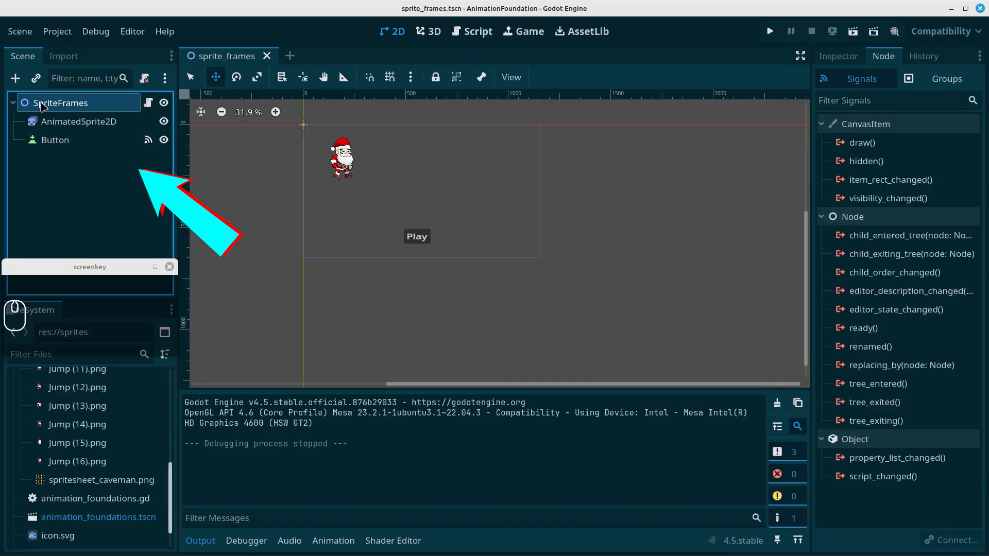
{"action": "left_click", "coordinate": [15, 79]}
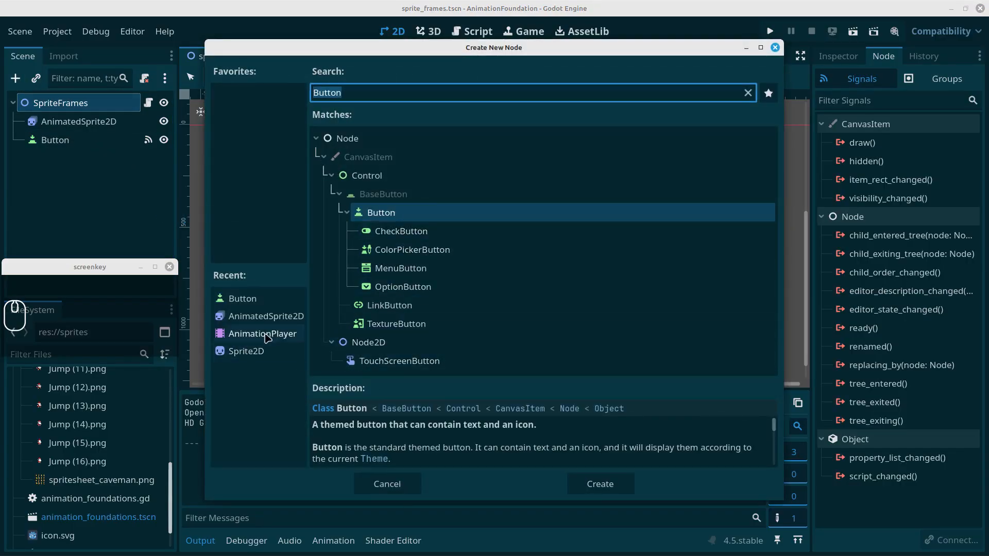
{"action": "double_click", "coordinate": [263, 316]}
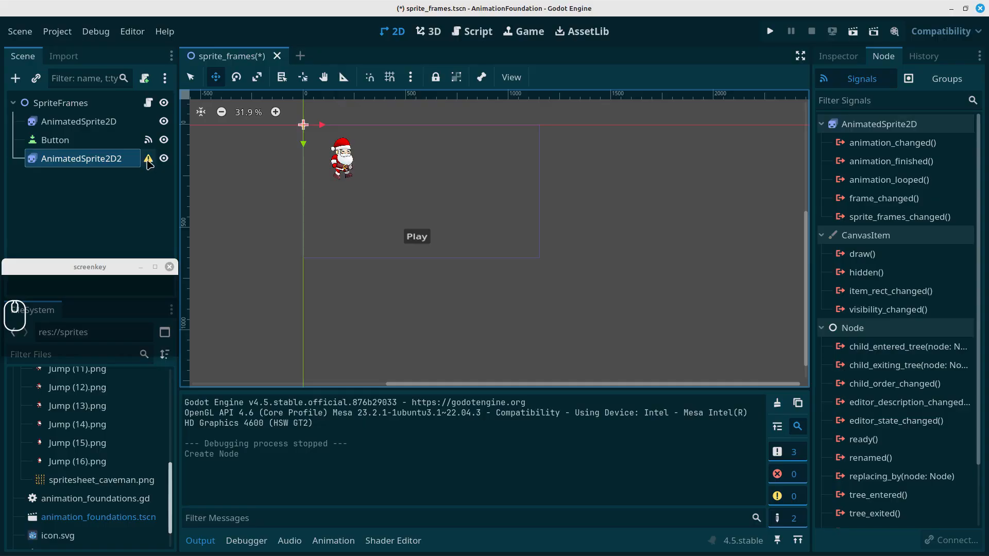
{"action": "mouse_move", "coordinate": [149, 163]}
Assign a new SpriteFrames resource to the second AnimatedSprite2D and open it for frame editing.
{"action": "left_click", "coordinate": [838, 56]}
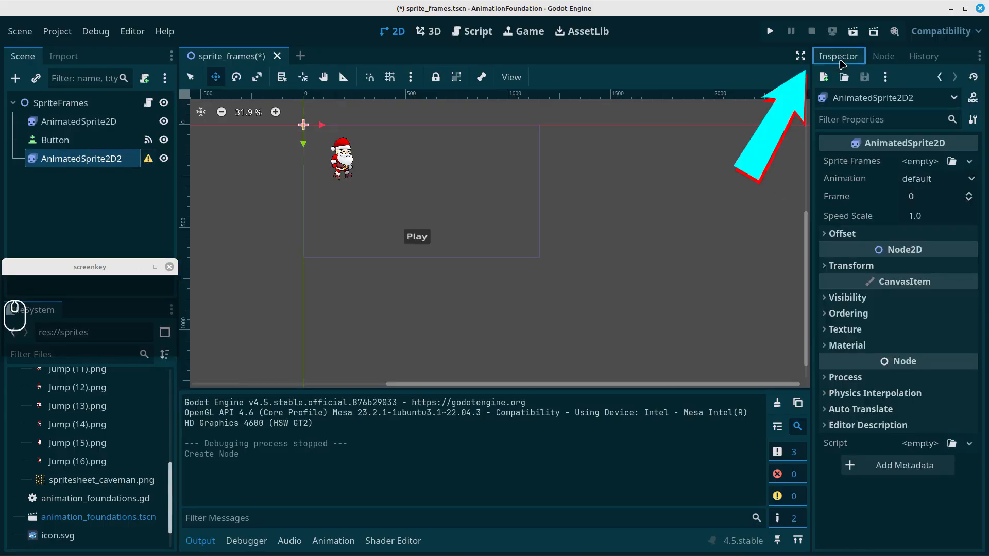
{"action": "left_click", "coordinate": [924, 162]}
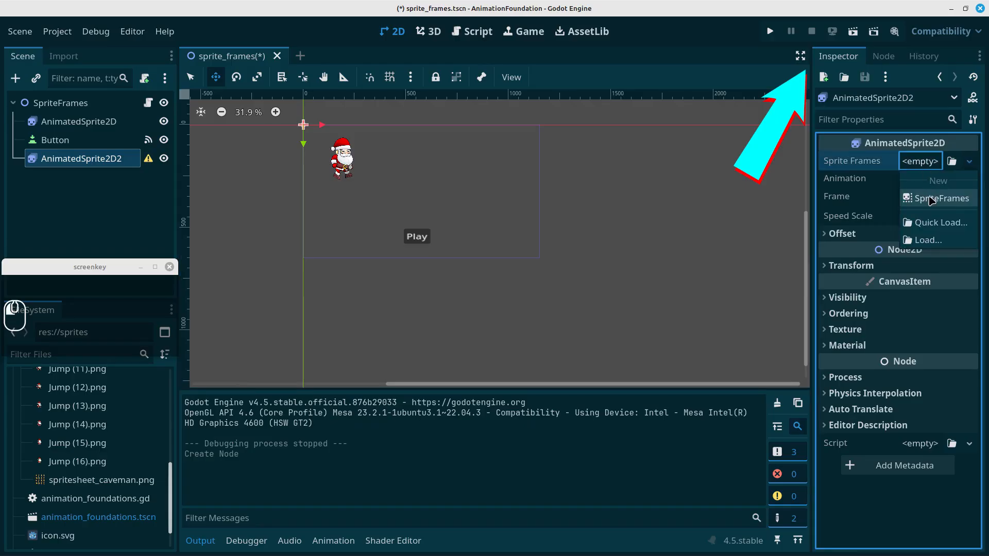
{"action": "left_click", "coordinate": [932, 200]}
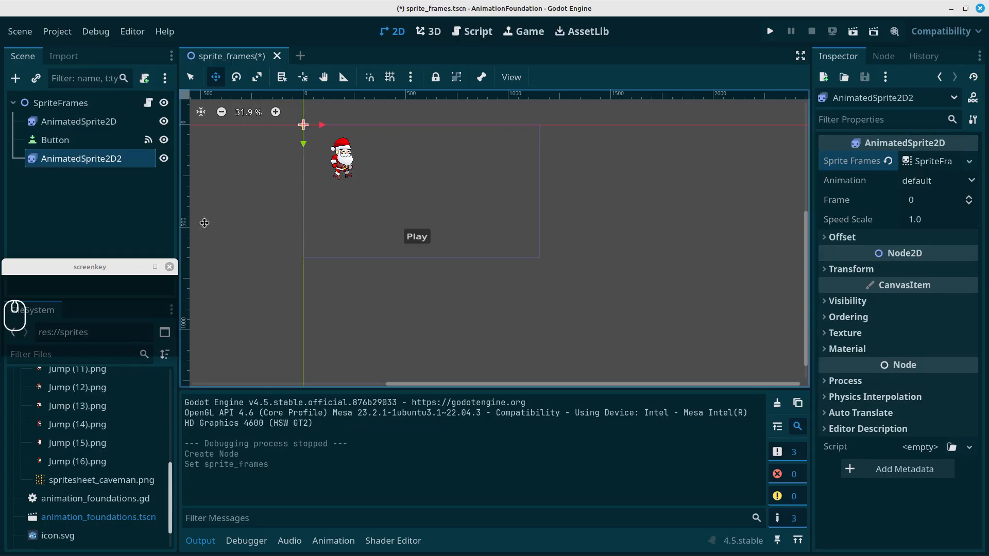
{"action": "left_click", "coordinate": [61, 146]}
{"action": "left_click", "coordinate": [65, 160]}
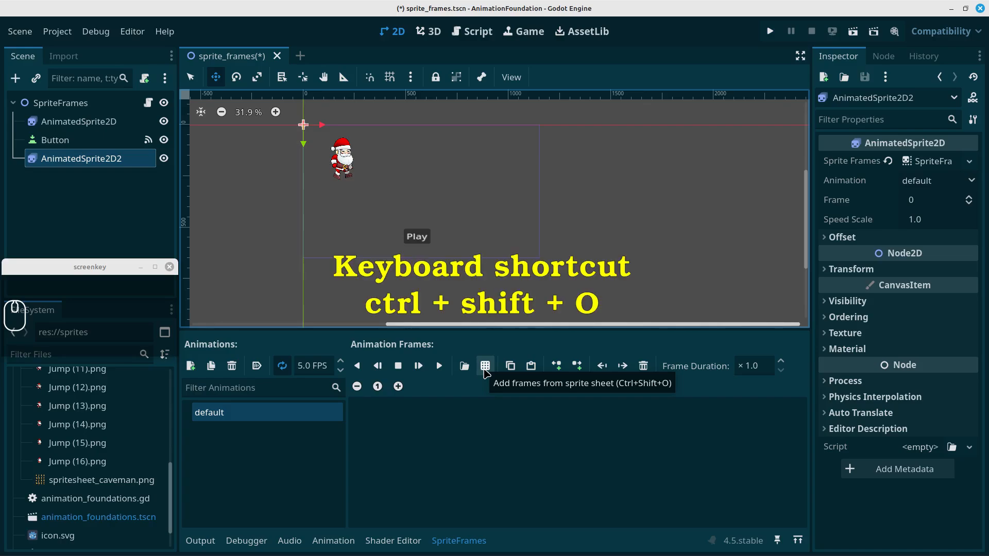
Load res://sprites/spritesheet_caveman.png as the sprite sheet for adding frames to the default animation.
{"action": "left_click", "coordinate": [485, 369]}
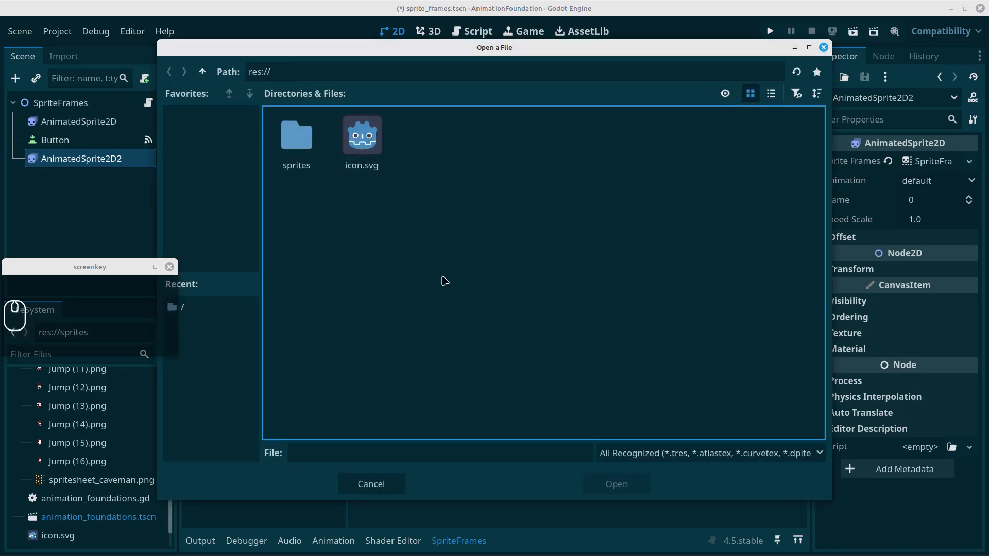
{"action": "double_click", "coordinate": [302, 141]}
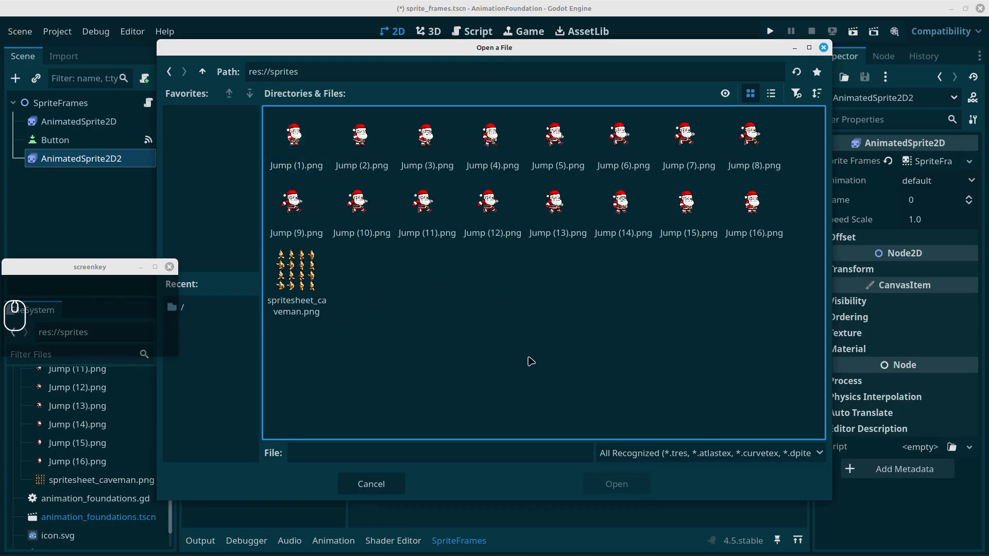
{"action": "left_click", "coordinate": [298, 271]}
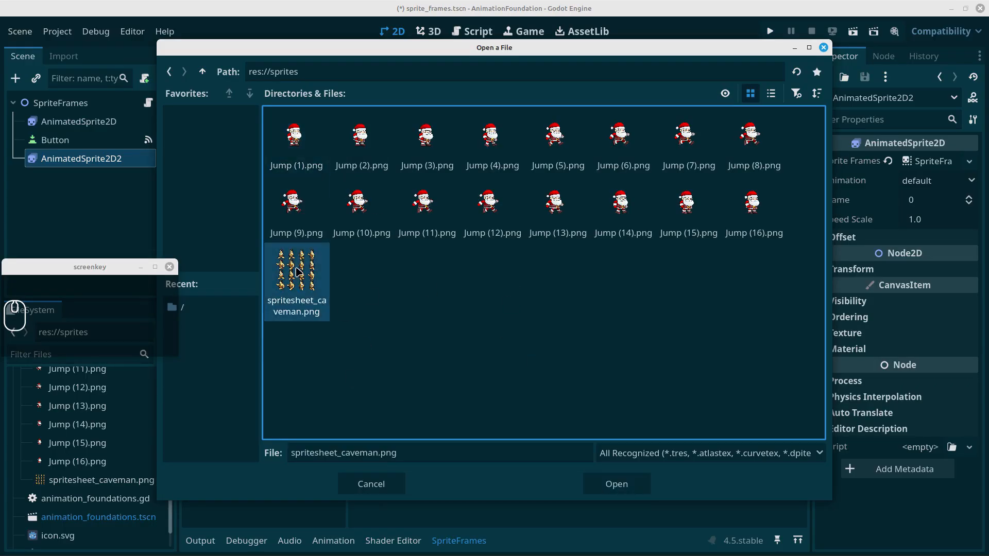
{"action": "left_click", "coordinate": [606, 486]}
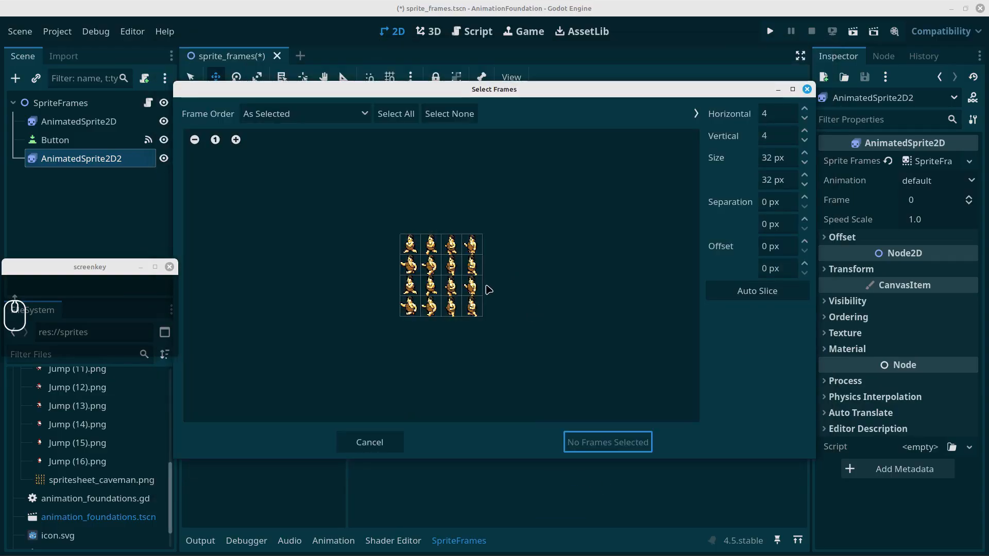
{"action": "scroll", "coordinate": [507, 312], "scroll_direction": "up", "scroll_amount": 2}
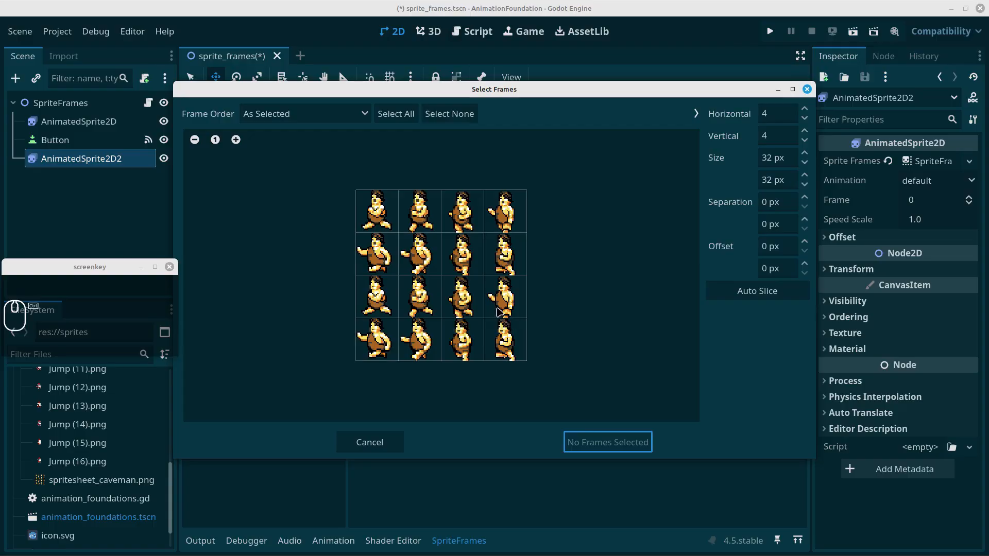
{"action": "scroll", "coordinate": [488, 301], "scroll_direction": "up", "scroll_amount": 1, "text": "ctrl"}
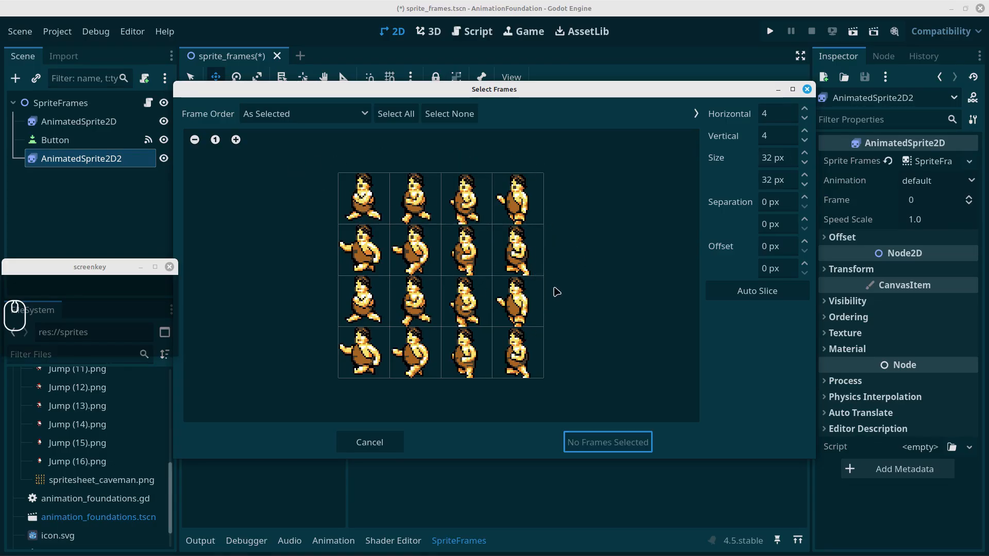
{"action": "left_click_drag", "start_coordinate": [474, 91], "coordinate": [585, 47]}
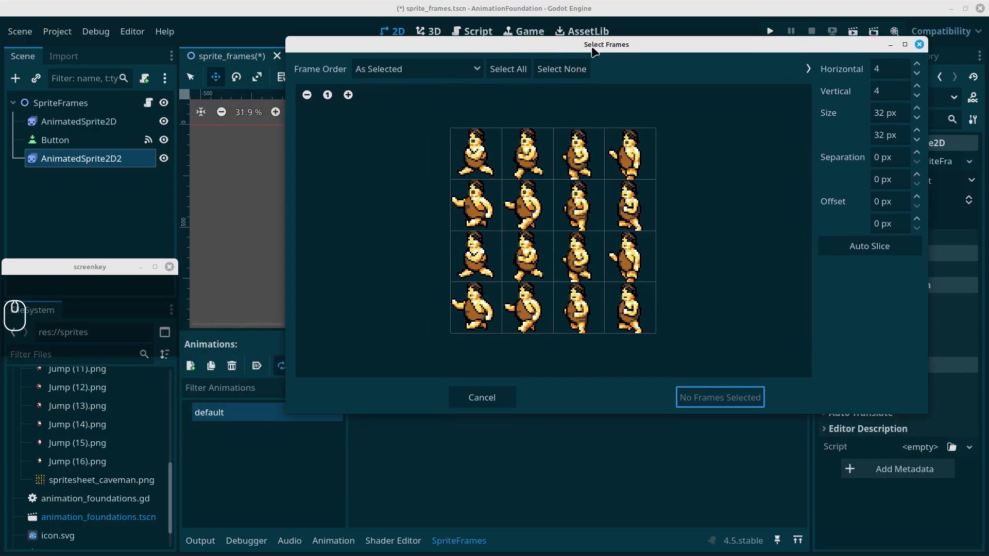
{"action": "left_click_drag", "start_coordinate": [582, 47], "coordinate": [439, 101]}
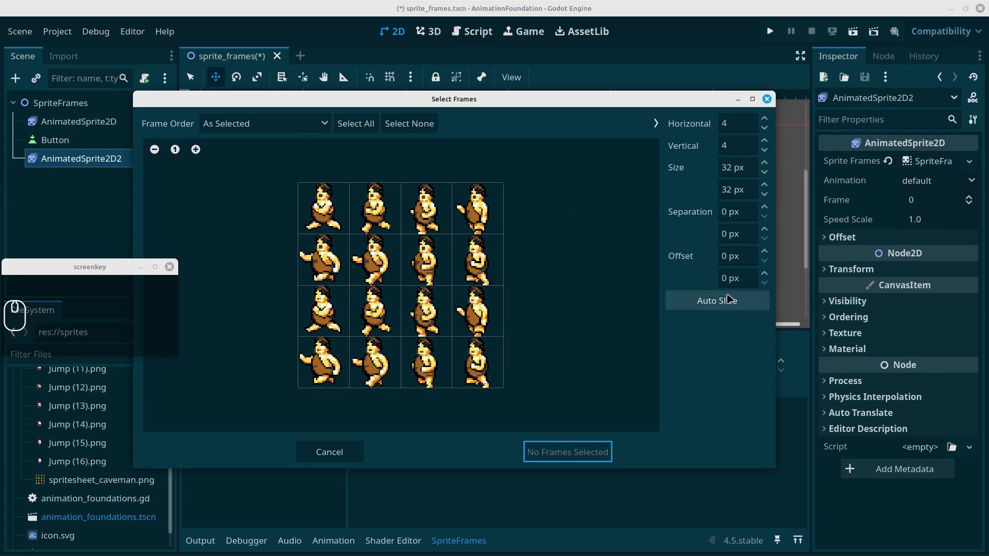
Try Auto Slice on the caveman sprite sheet and inspect the resulting frame grid.
{"action": "left_click", "coordinate": [691, 301]}
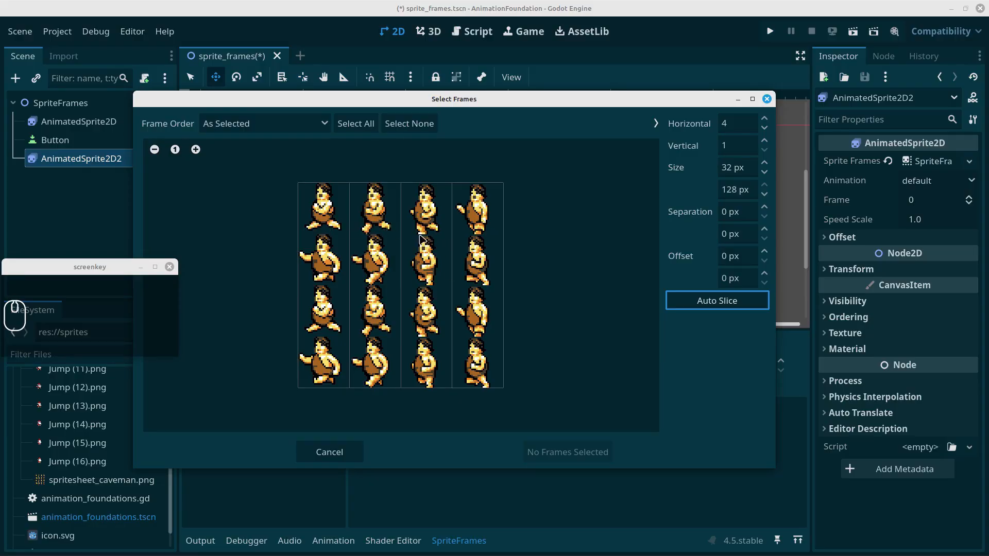
{"action": "scroll", "coordinate": [425, 246], "scroll_direction": "up", "scroll_amount": 4}
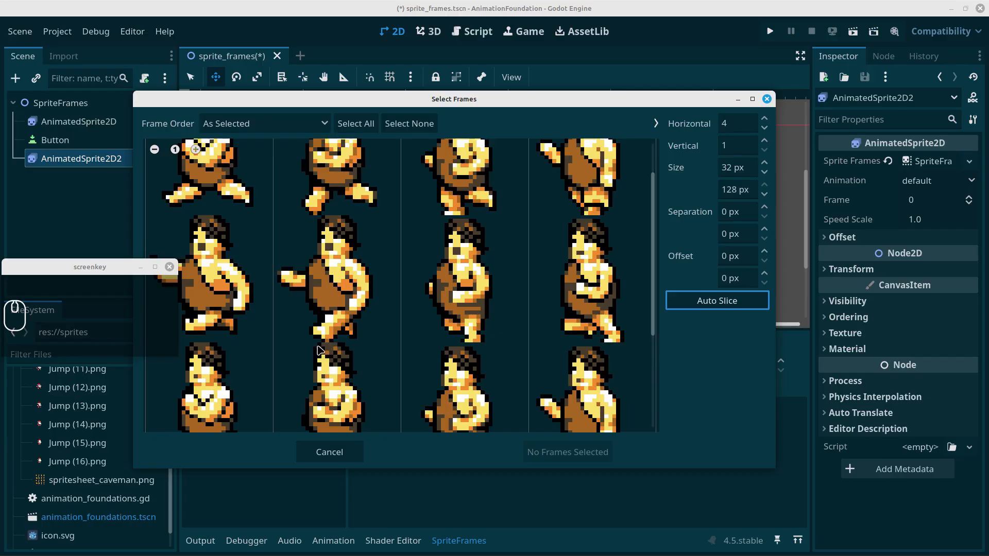
{"action": "scroll", "coordinate": [382, 322], "scroll_direction": "down", "scroll_amount": 4, "text": "ctrl"}
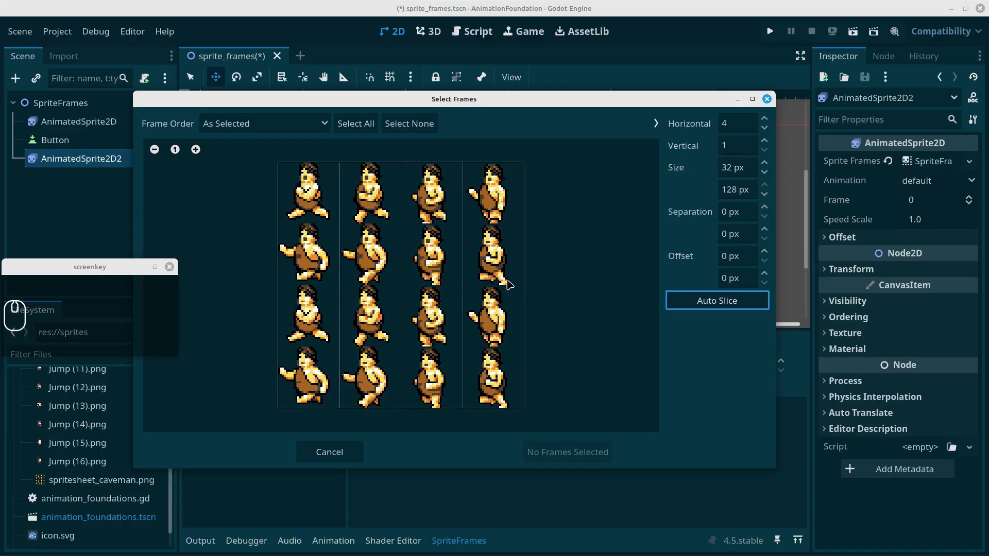
Set the sprite sheet's vertical frame count to 4.
{"action": "left_click", "coordinate": [736, 147]}
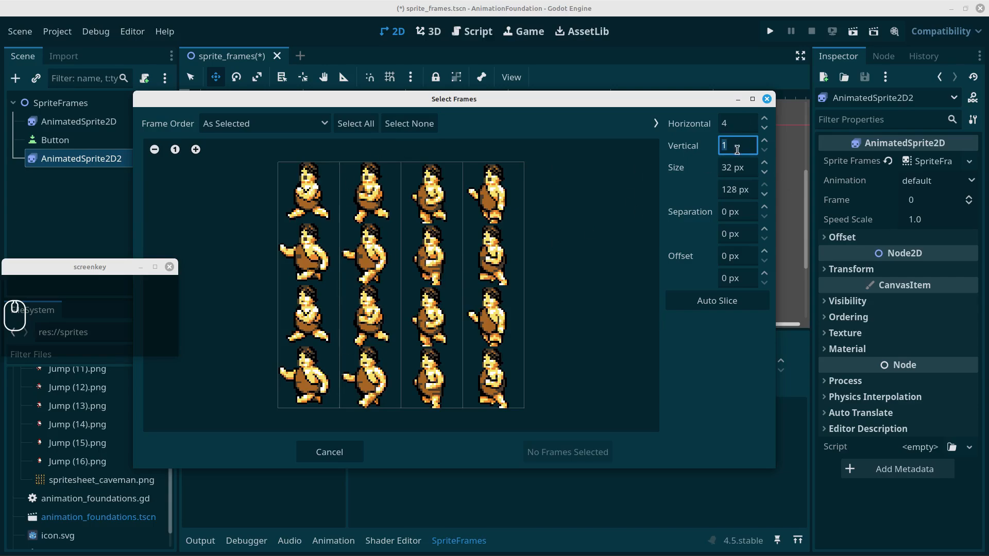
{"action": "type", "text": "4"}
{"action": "key", "text": "Return"}
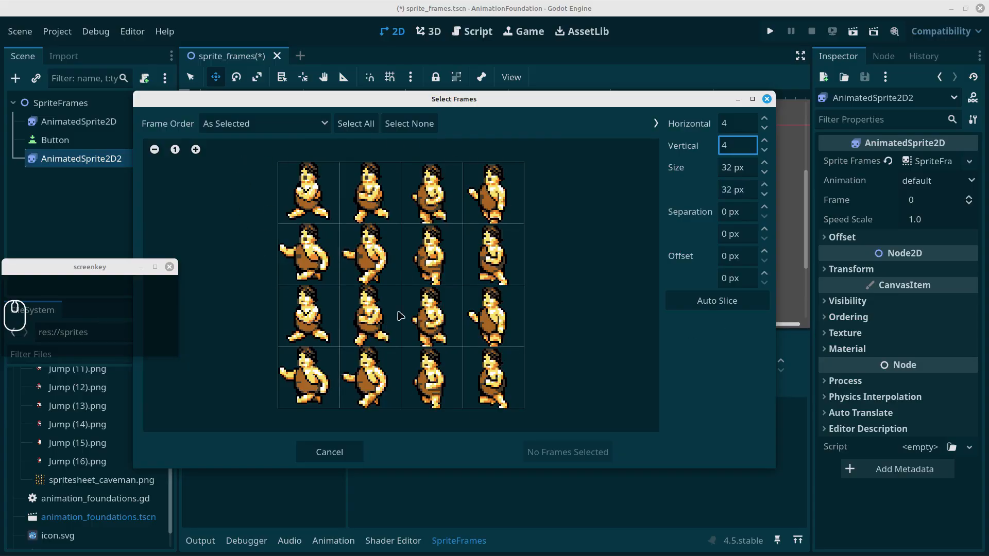
Select all 16 caveman frames in reading order, row by row, and add them to the default animation.
{"action": "left_click", "coordinate": [309, 198]}
{"action": "left_click", "coordinate": [380, 217]}
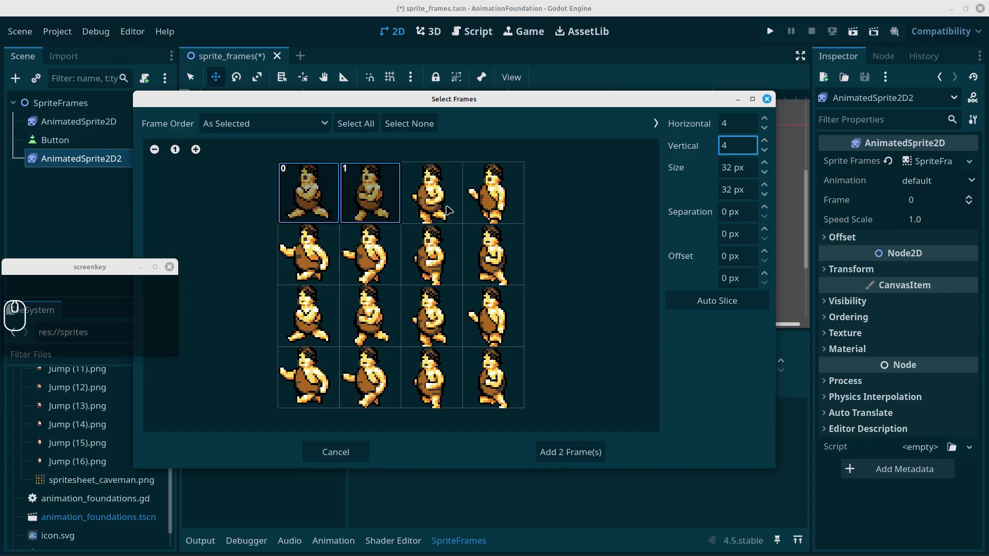
{"action": "left_click", "coordinate": [447, 210]}
{"action": "left_click", "coordinate": [492, 213]}
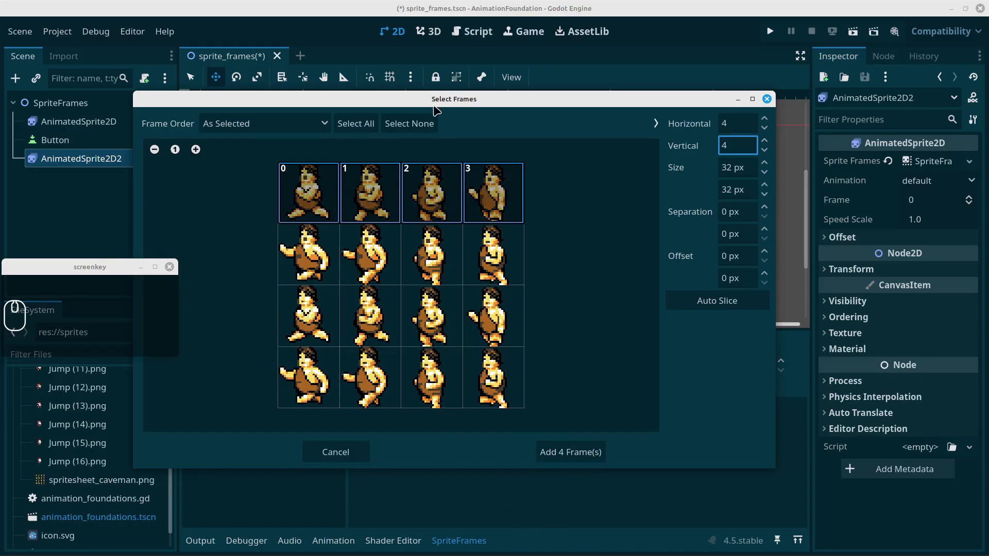
{"action": "left_click_drag", "start_coordinate": [433, 100], "coordinate": [557, 48]}
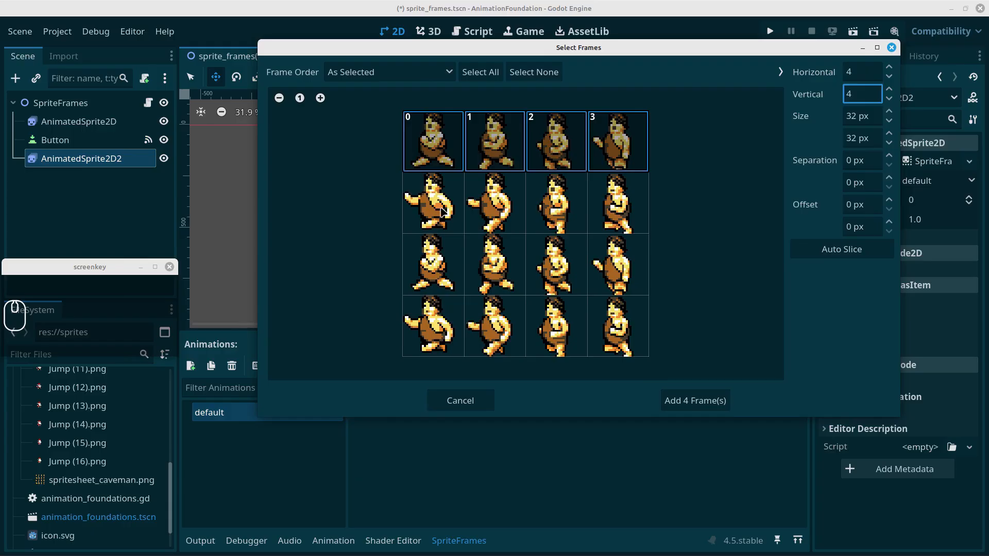
{"action": "left_click", "coordinate": [443, 211]}
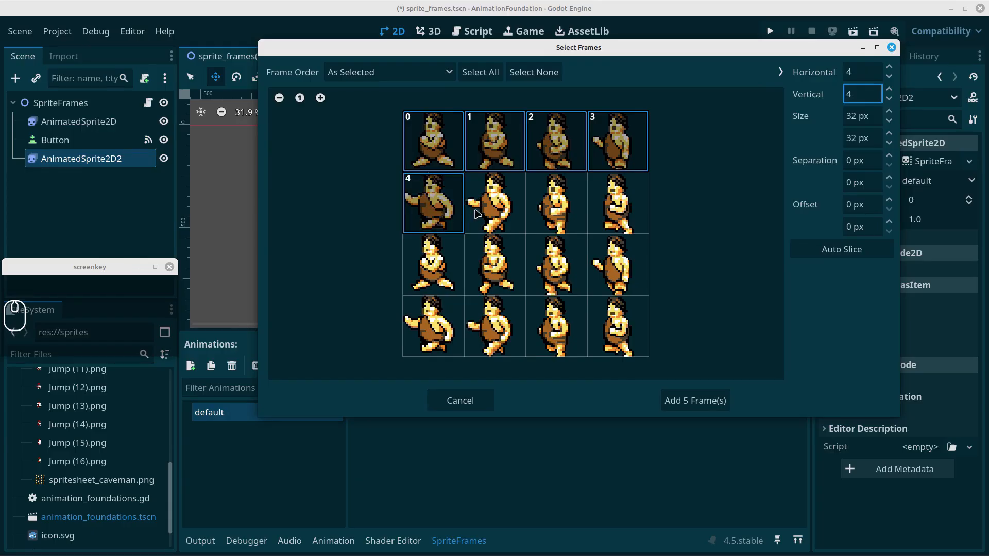
{"action": "left_click", "coordinate": [477, 211]}
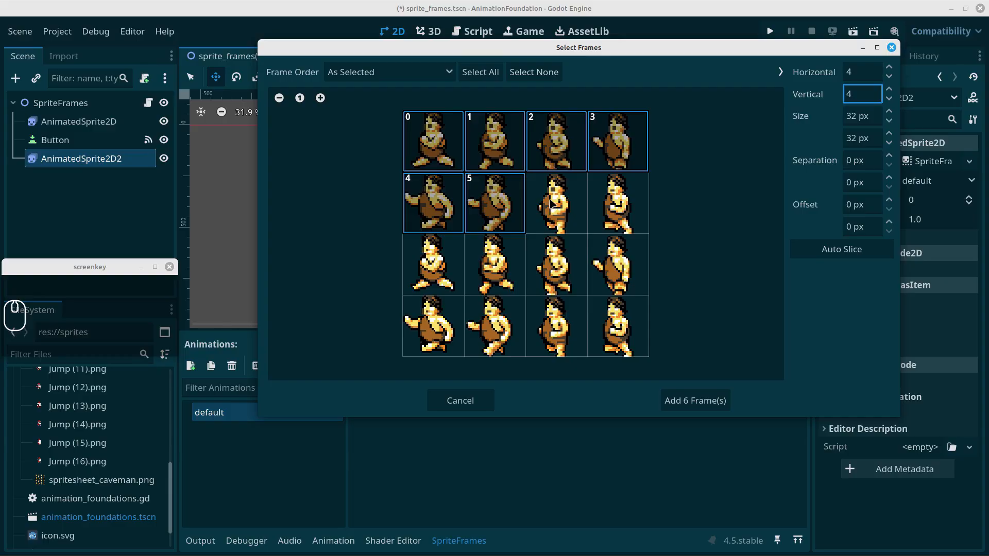
{"action": "left_click", "coordinate": [552, 203]}
{"action": "left_click", "coordinate": [616, 206]}
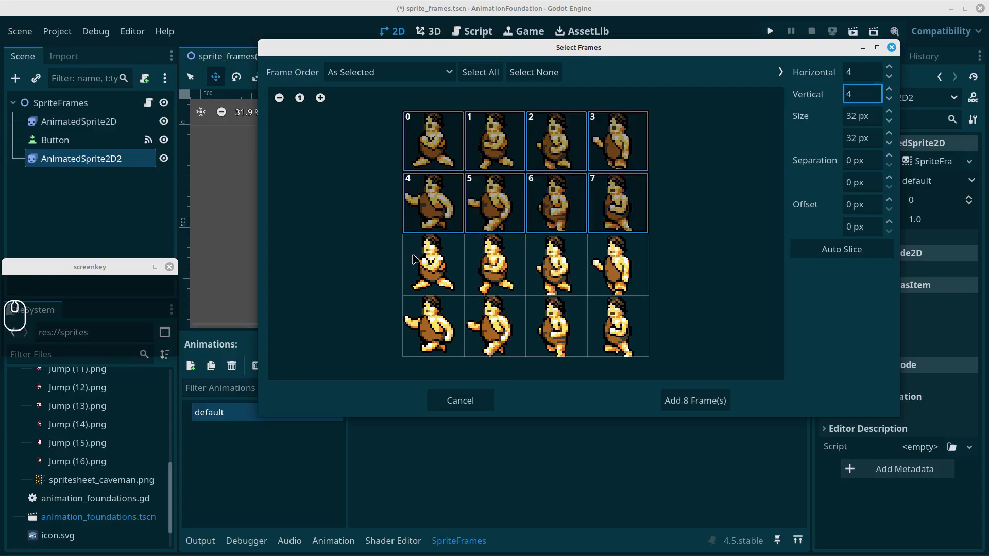
{"action": "left_click", "coordinate": [418, 258]}
{"action": "left_click", "coordinate": [490, 261]}
{"action": "left_click", "coordinate": [546, 254]}
{"action": "left_click", "coordinate": [614, 263]}
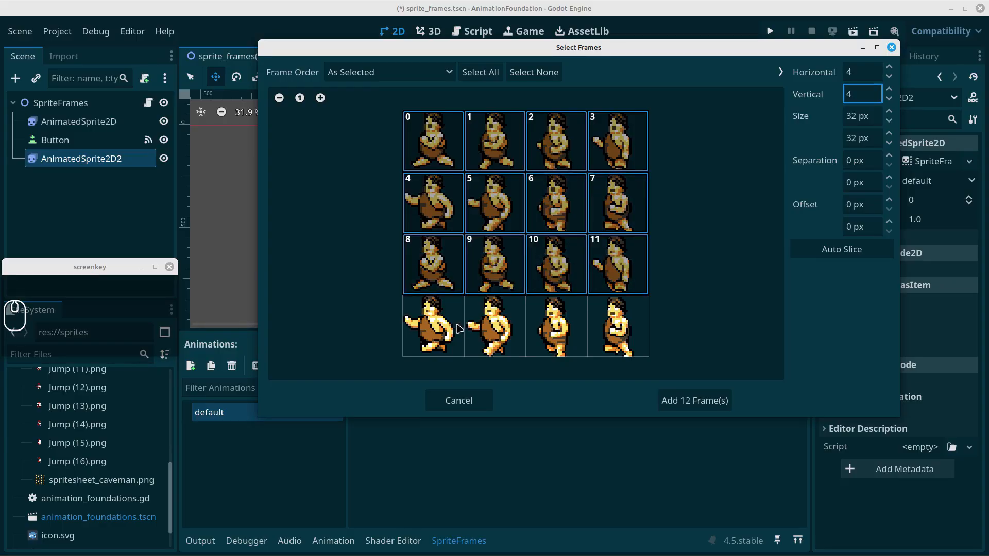
{"action": "left_click", "coordinate": [443, 330]}
{"action": "left_click", "coordinate": [492, 322]}
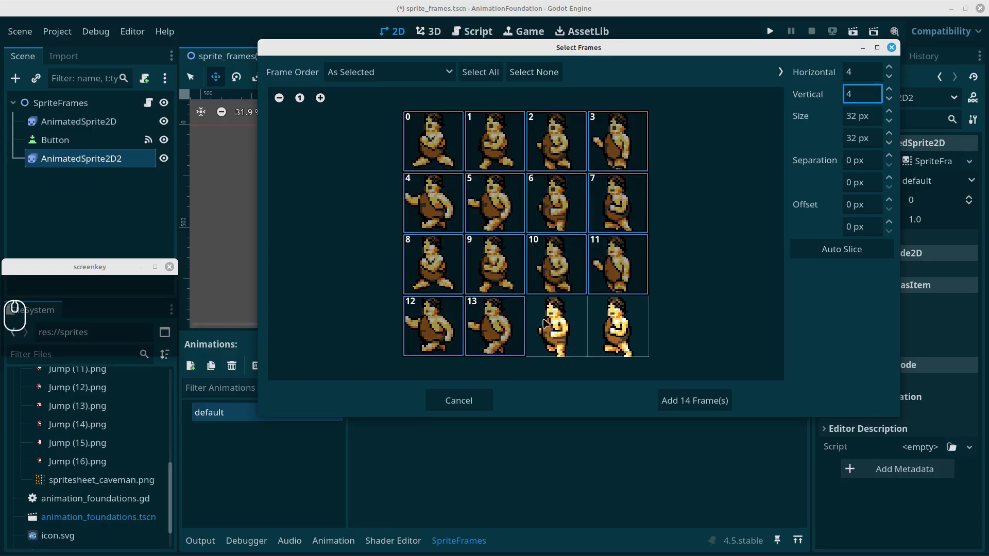
{"action": "left_click", "coordinate": [547, 324]}
{"action": "left_click", "coordinate": [614, 319]}
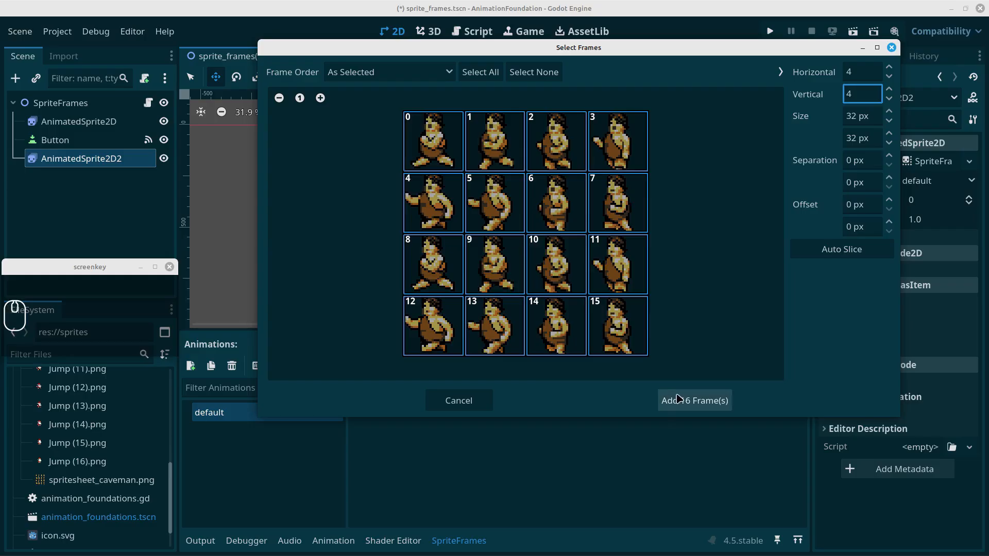
{"action": "left_click", "coordinate": [684, 401]}
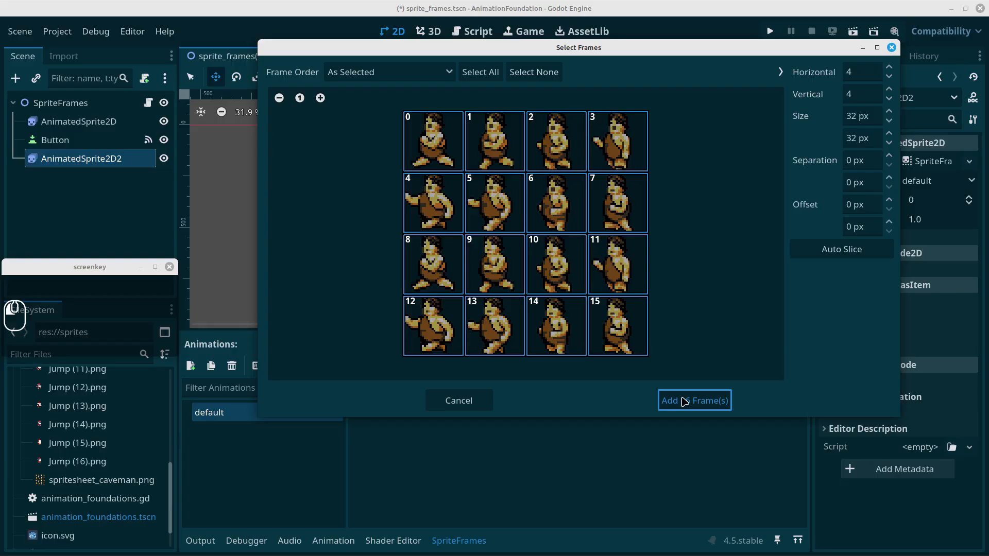
{"action": "left_click", "coordinate": [684, 402]}
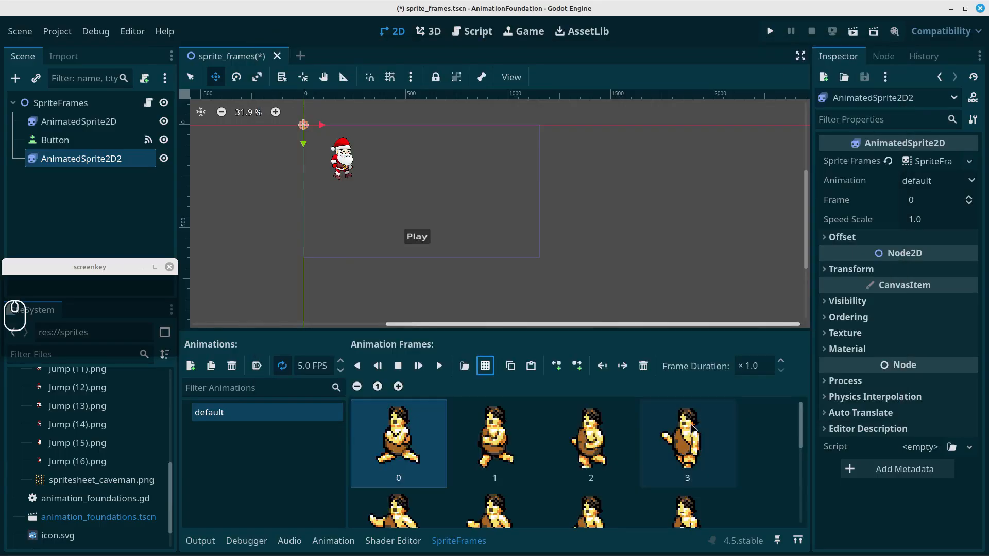
Rename the caveman's default animation to run.
{"action": "scroll", "coordinate": [478, 452], "scroll_direction": "down", "scroll_amount": 5}
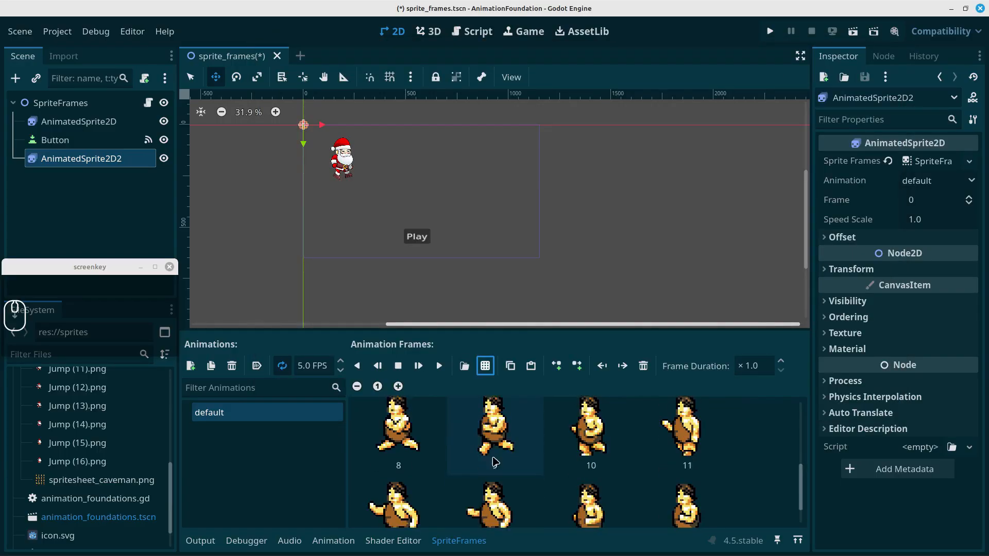
{"action": "scroll", "coordinate": [464, 450], "scroll_direction": "up", "scroll_amount": 5}
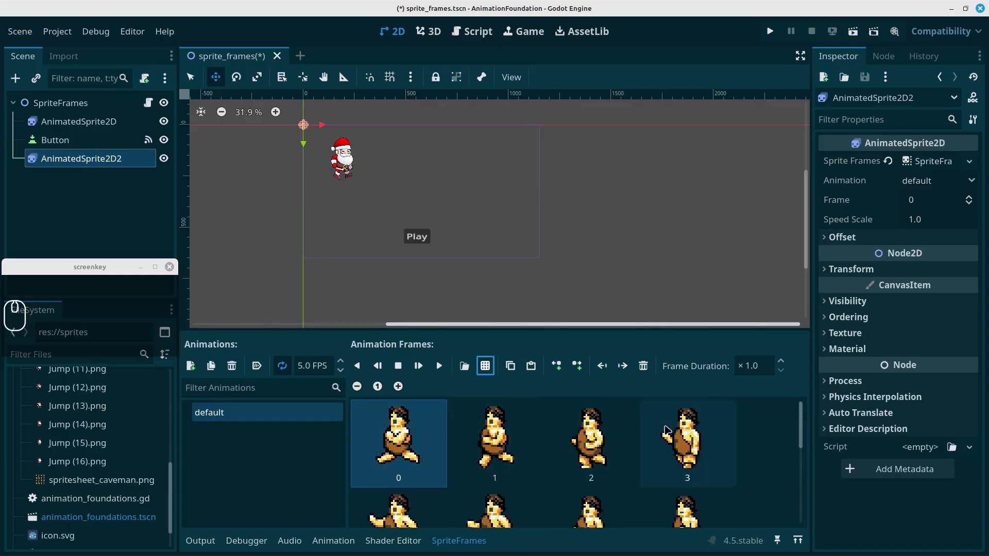
{"action": "left_click", "coordinate": [245, 417]}
{"action": "left_click", "coordinate": [243, 416]}
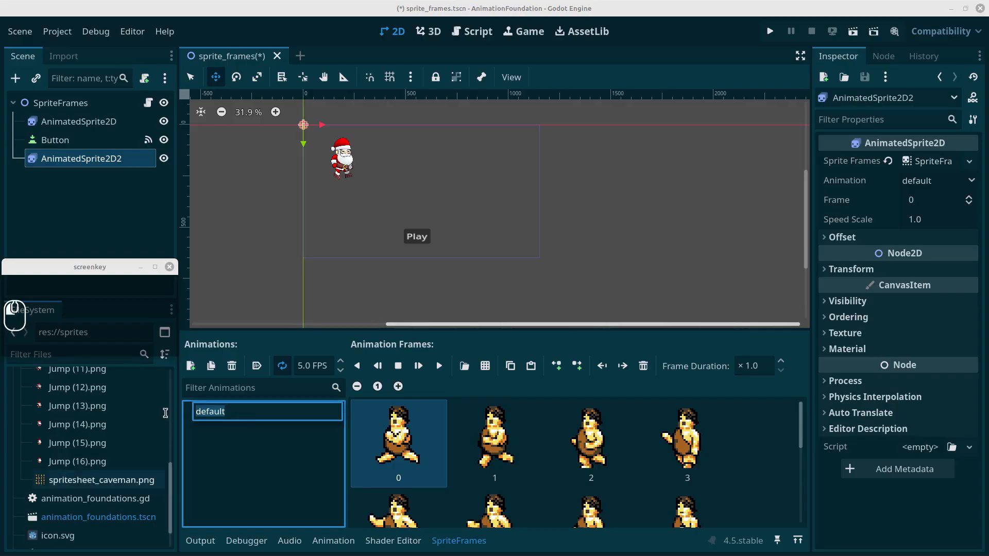
{"action": "type", "text": "run"}
{"action": "key", "text": "Return"}
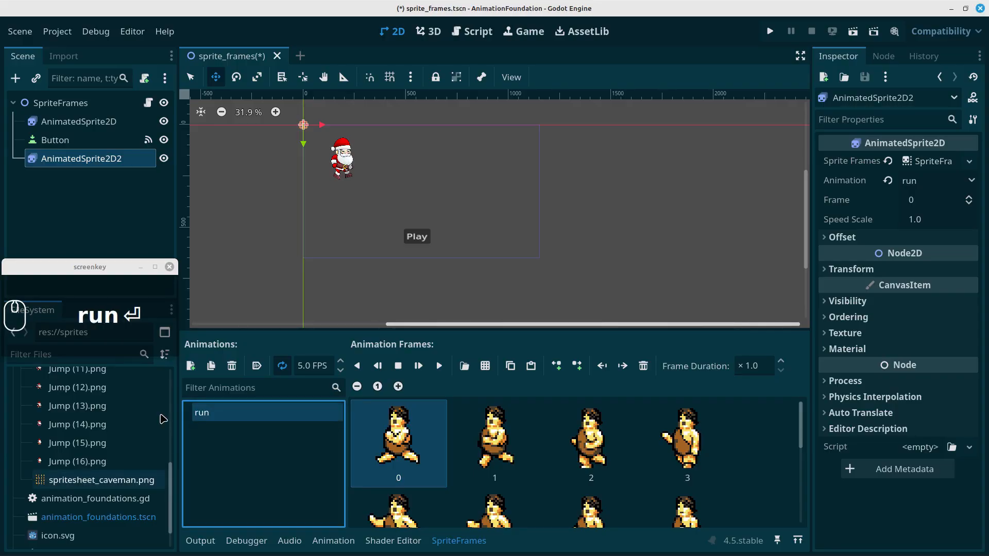
Scale up the caveman sprite and move it to the right of Santa, inside the scene's viewport frame.
{"action": "scroll", "coordinate": [459, 464], "scroll_direction": "down", "scroll_amount": 4}
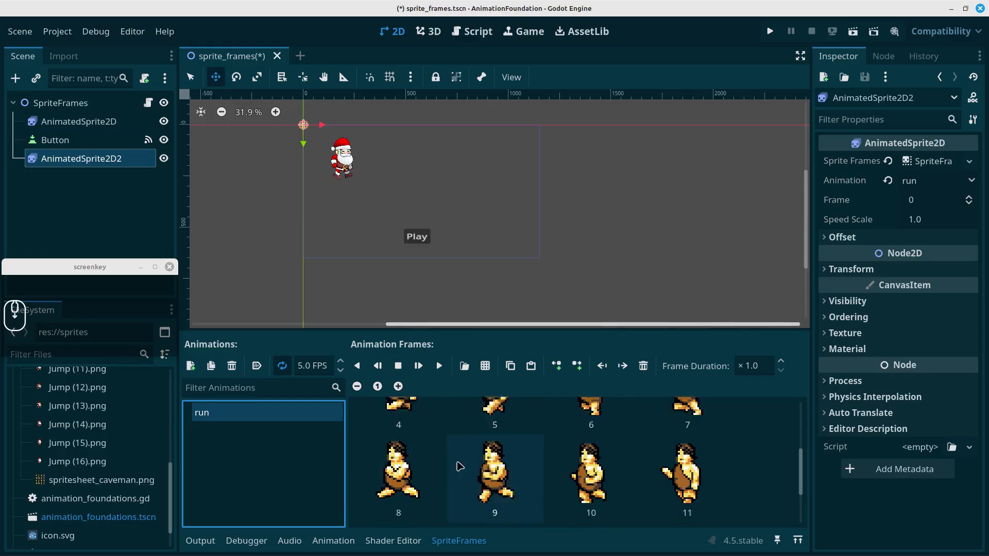
{"action": "scroll", "coordinate": [511, 458], "scroll_direction": "up", "scroll_amount": 4}
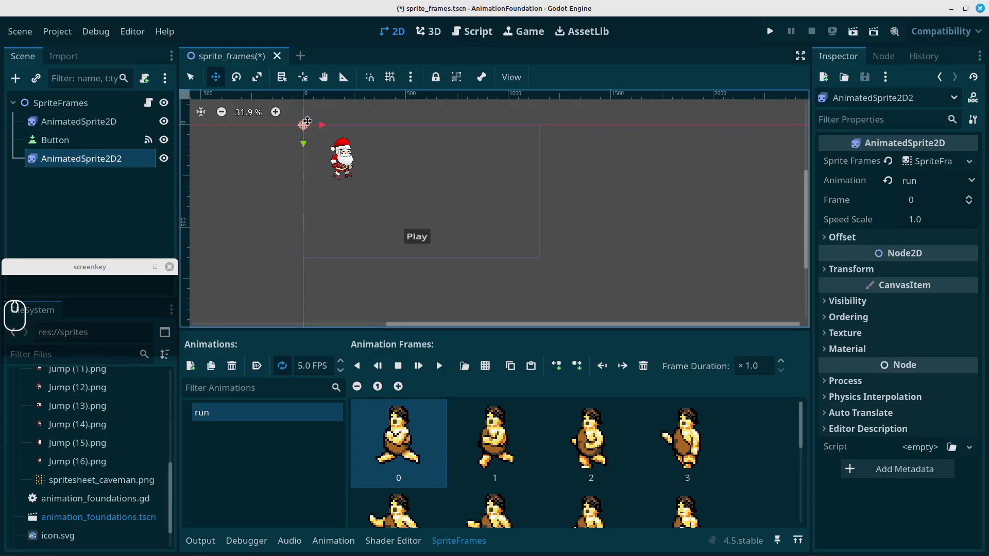
{"action": "left_click", "coordinate": [261, 78]}
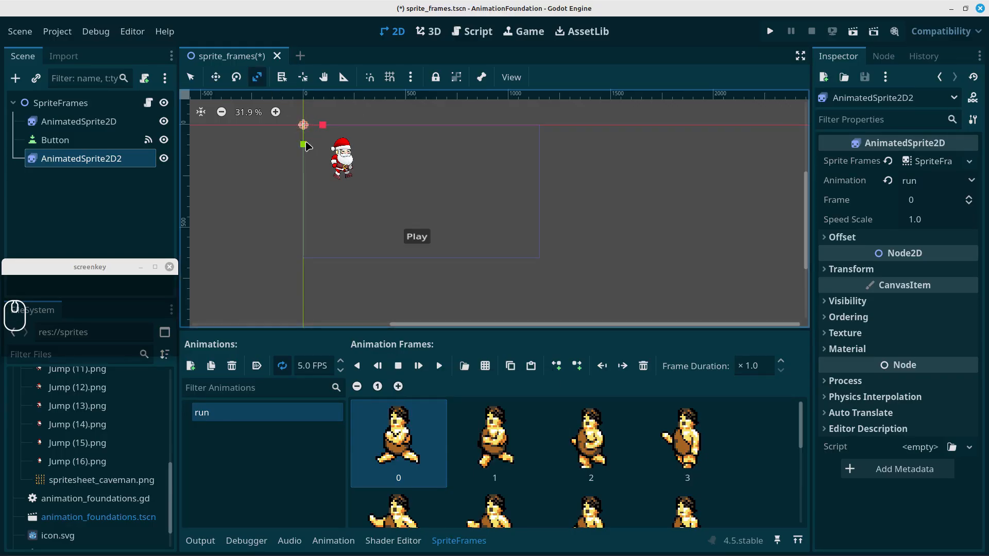
{"action": "left_click_drag", "start_coordinate": [304, 145], "coordinate": [371, 129]}
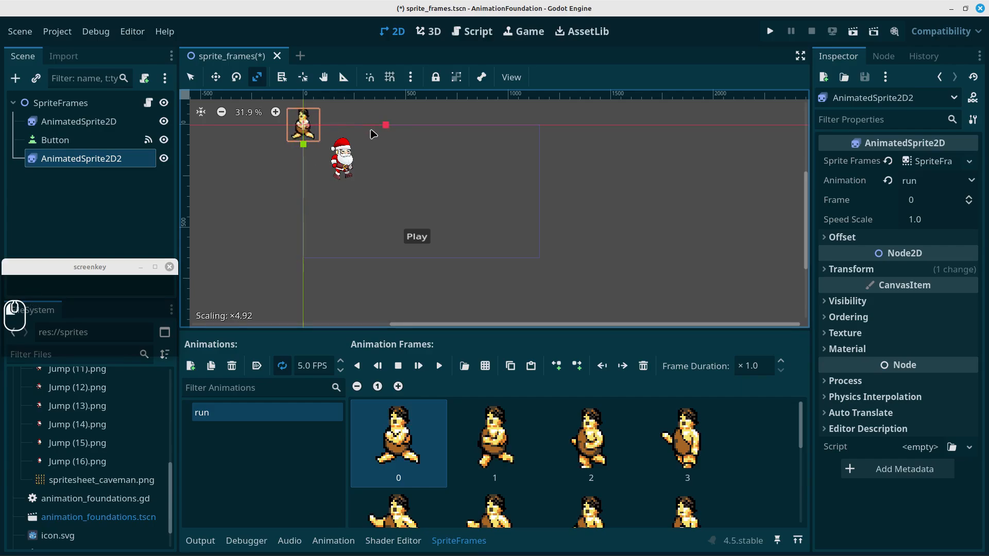
{"action": "left_click", "coordinate": [215, 77]}
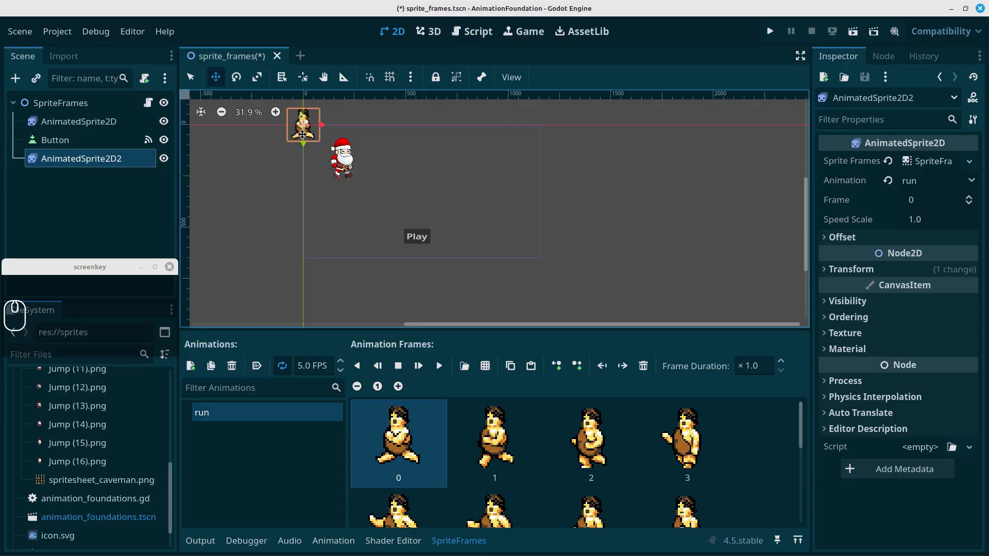
{"action": "left_click_drag", "start_coordinate": [309, 135], "coordinate": [507, 160]}
{"action": "key", "text": "q"}
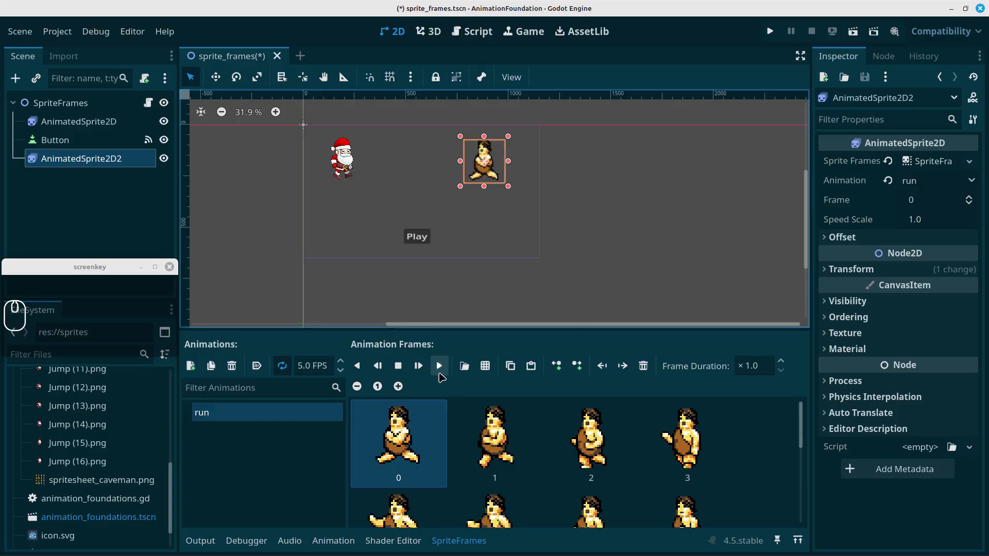
Preview the run animation on the caveman sprite, stop it, and save the scene.
{"action": "scroll", "coordinate": [499, 198], "scroll_direction": "up", "scroll_amount": 1}
{"action": "scroll", "coordinate": [497, 197], "scroll_direction": "up", "scroll_amount": 5}
{"action": "middle_click_drag", "start_coordinate": [502, 217], "coordinate": [503, 264]}
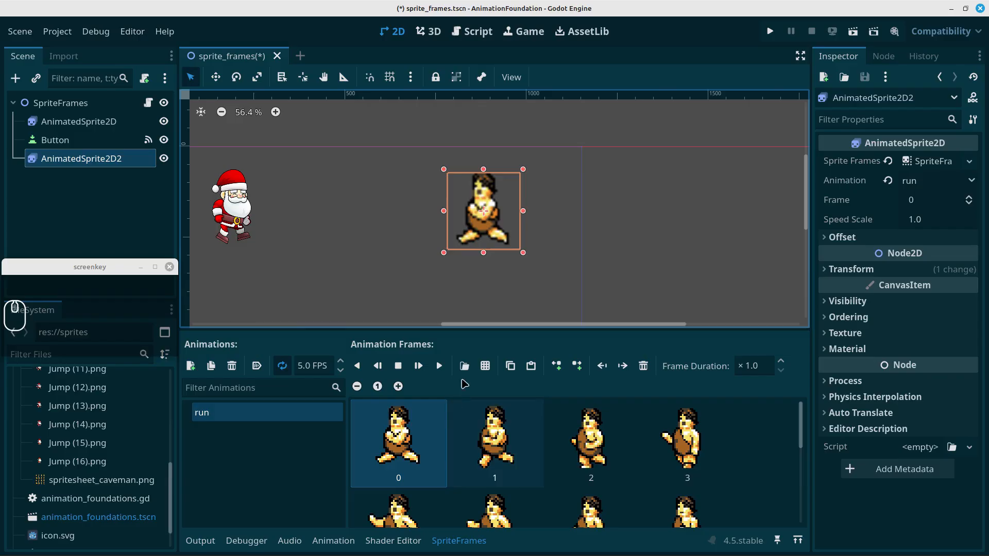
{"action": "left_click", "coordinate": [438, 366]}
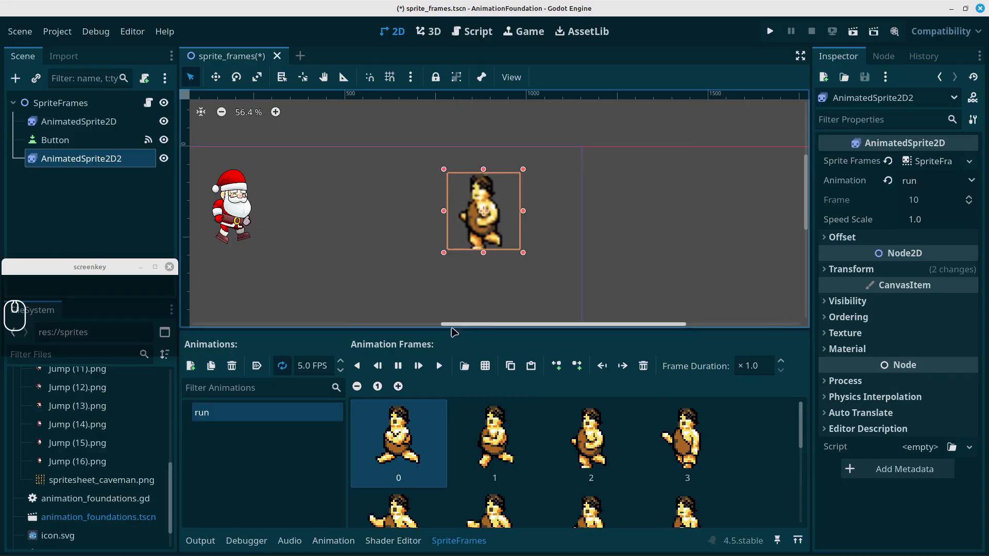
{"action": "left_click", "coordinate": [398, 366]}
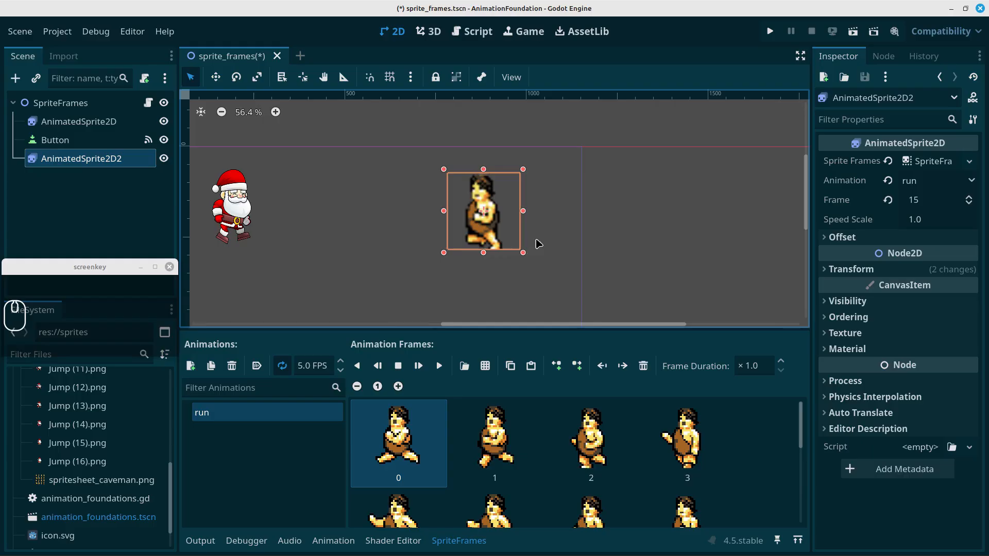
{"action": "middle_click_drag", "start_coordinate": [611, 242], "coordinate": [633, 183]}
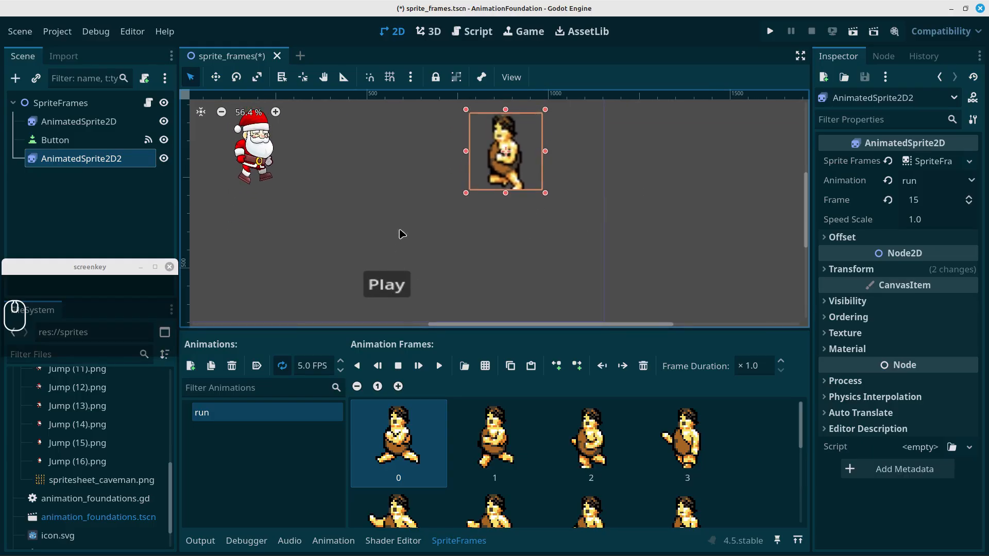
{"action": "key", "text": "ctrl+s"}
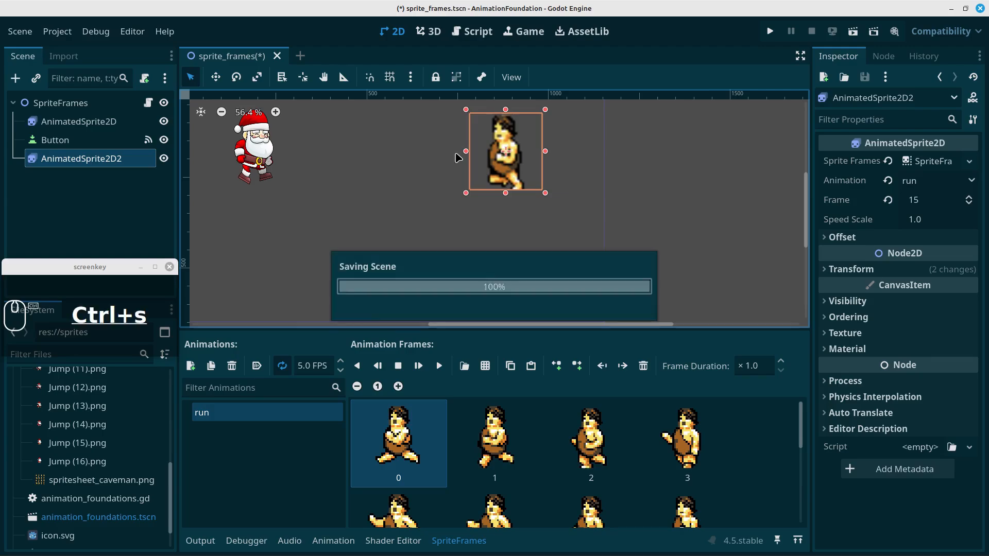
In sprite_frames.gd, add an indented $AnimatedSprite2D2.play() call on line 6 of _on_button_button_down.
{"action": "left_click", "coordinate": [472, 32]}
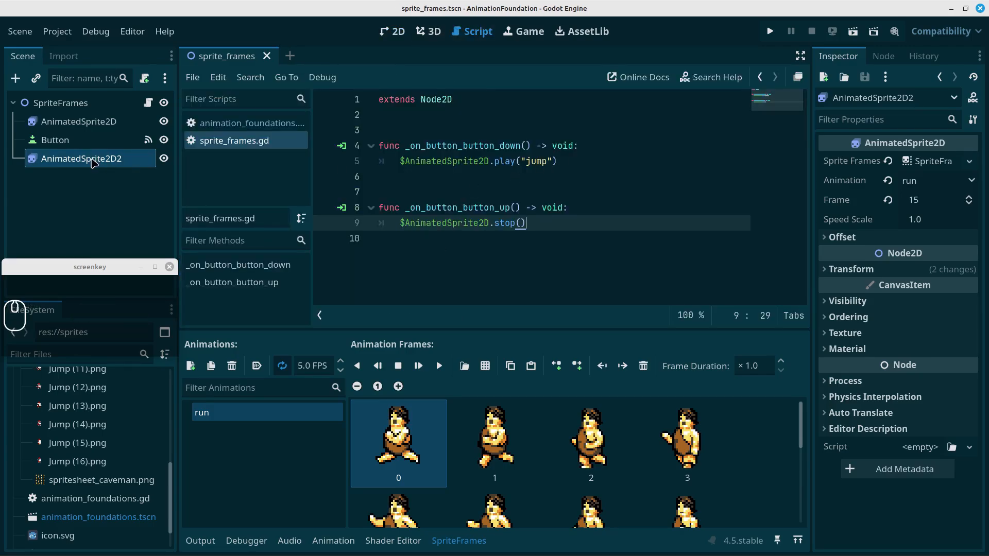
{"action": "left_click_drag", "start_coordinate": [105, 162], "coordinate": [413, 180]}
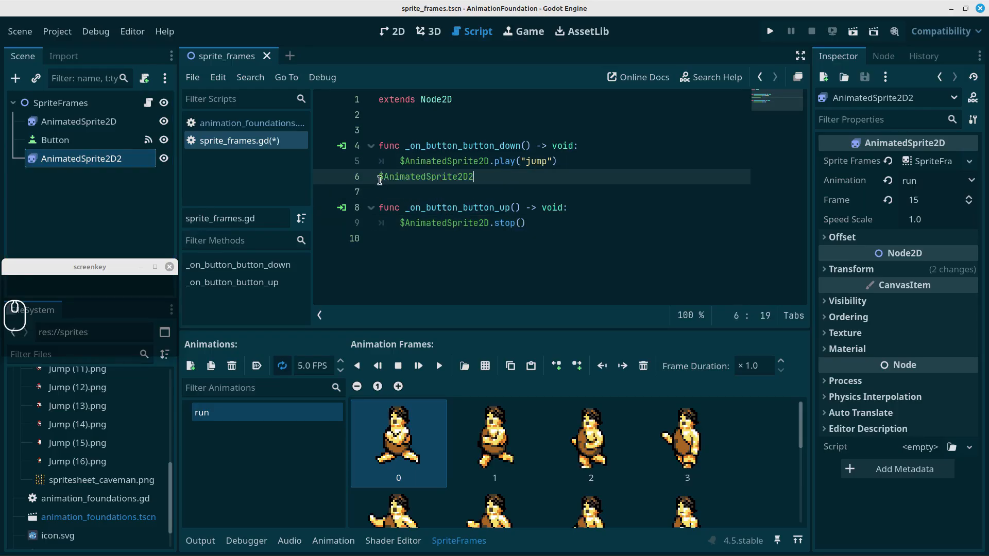
{"action": "left_click", "coordinate": [380, 177]}
{"action": "key", "text": "Tab"}
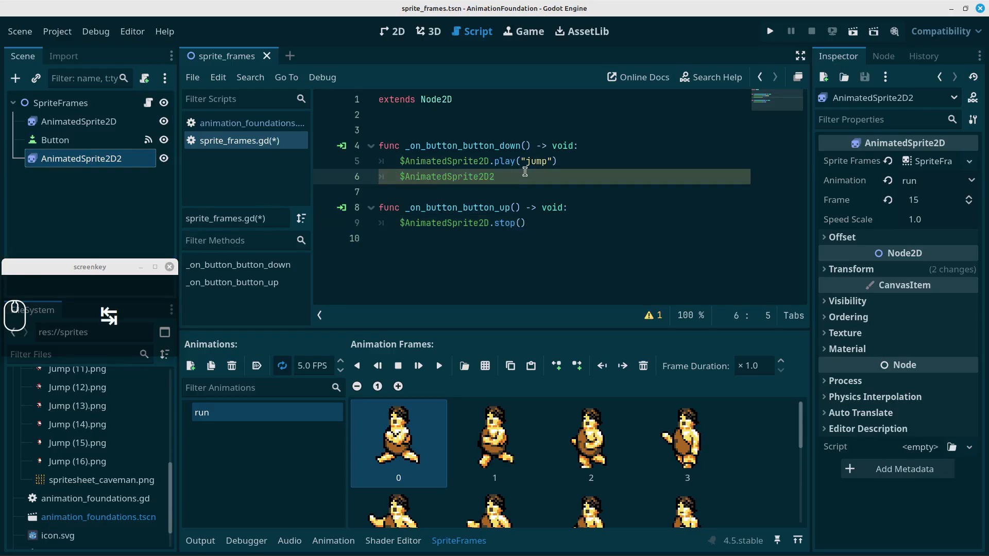
{"action": "left_click", "coordinate": [525, 179]}
{"action": "type", "text": ".play"}
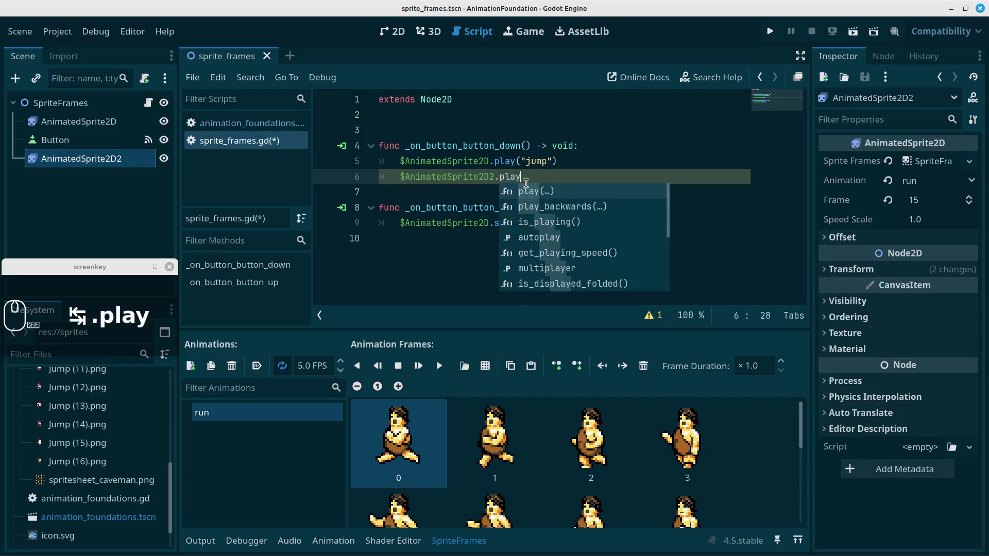
{"action": "type", "text": "("}
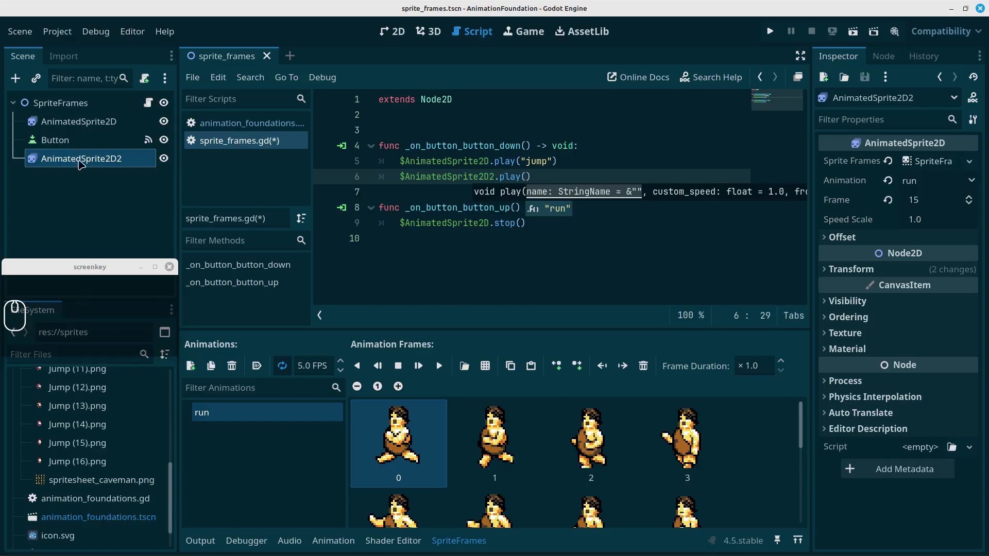
Add a new animation named jump2 to the caveman's sprite frames.
{"action": "double_click", "coordinate": [230, 419]}
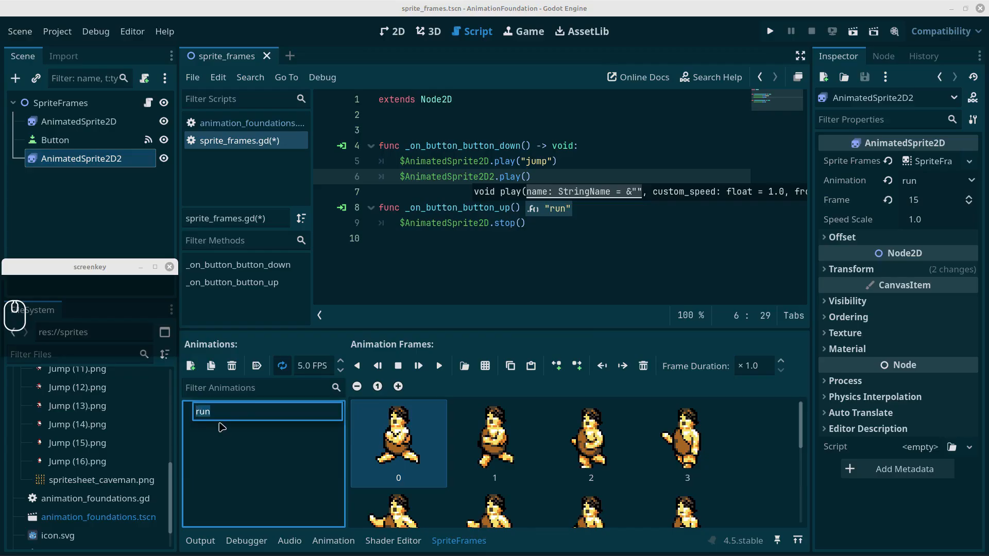
{"action": "key", "text": "Return"}
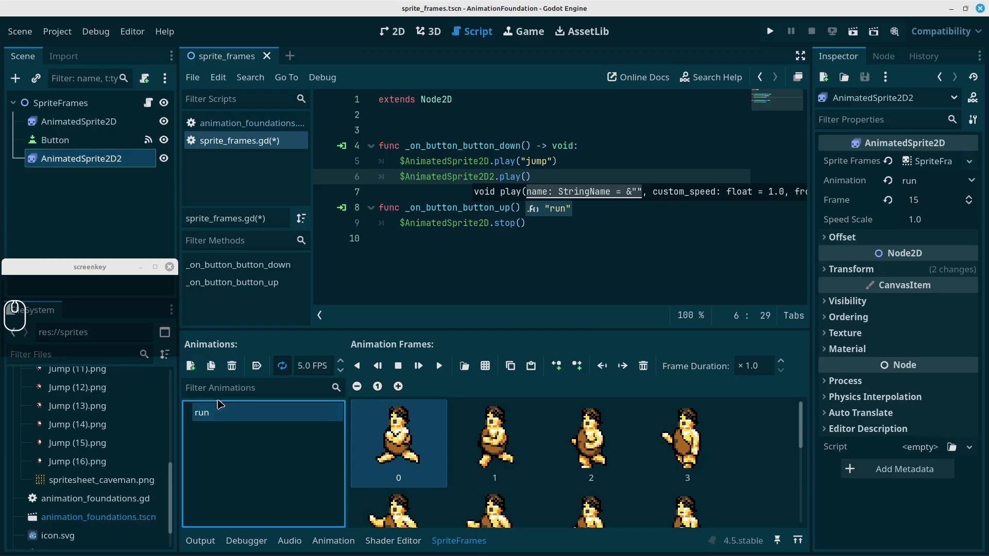
{"action": "left_click", "coordinate": [191, 367]}
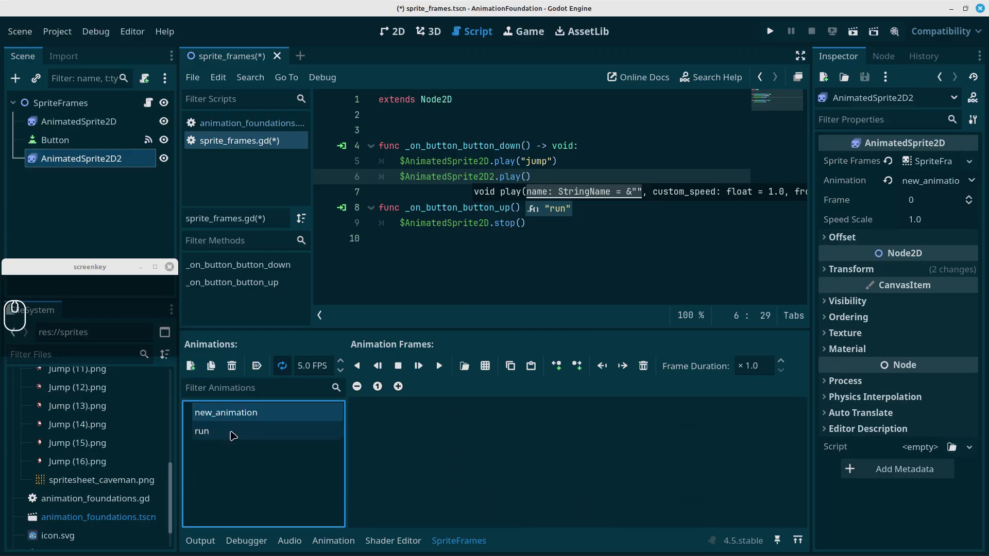
{"action": "double_click", "coordinate": [271, 411]}
{"action": "type", "text": "ju"}
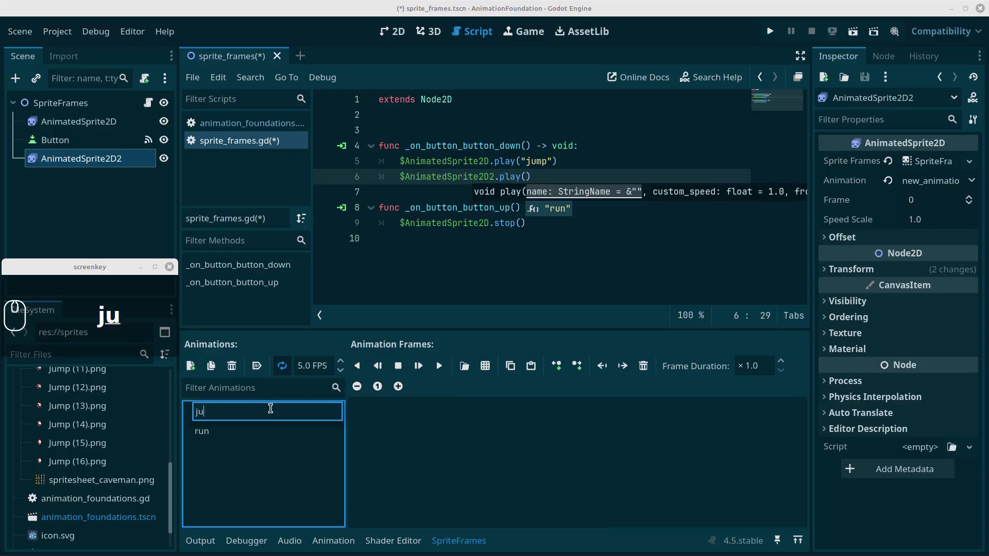
{"action": "type", "text": "mp2"}
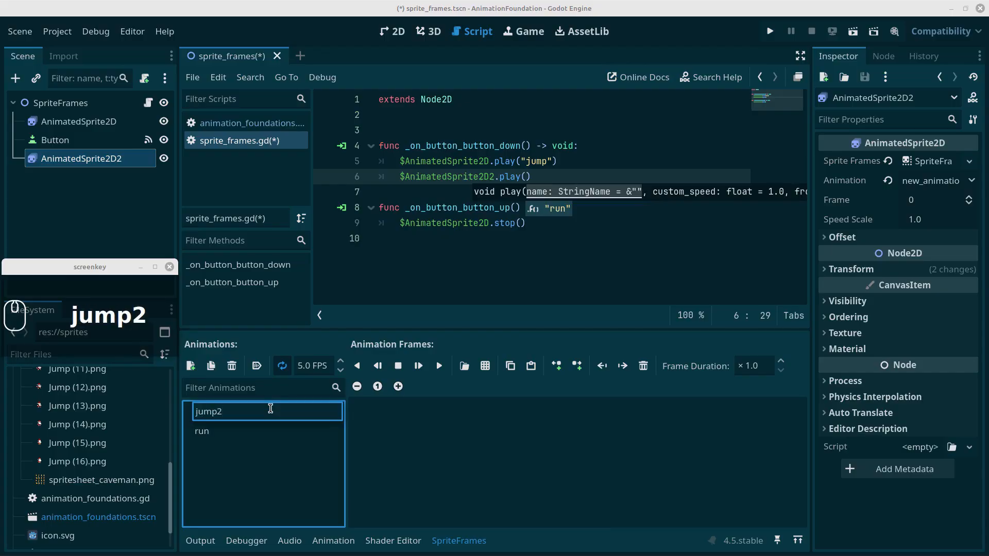
{"action": "key", "text": "Return"}
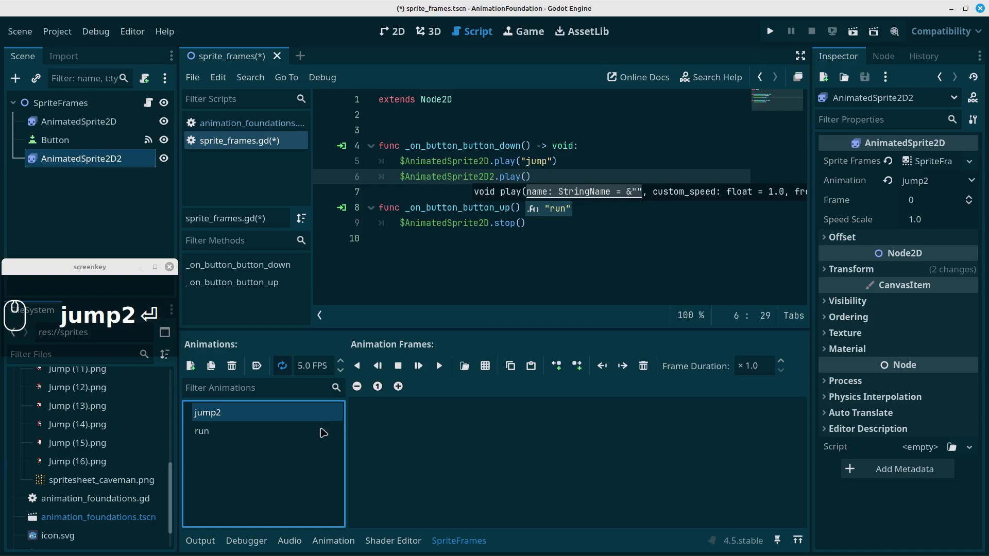
Add another empty animation named sleep to the caveman's sprite frames.
{"action": "left_click", "coordinate": [190, 365]}
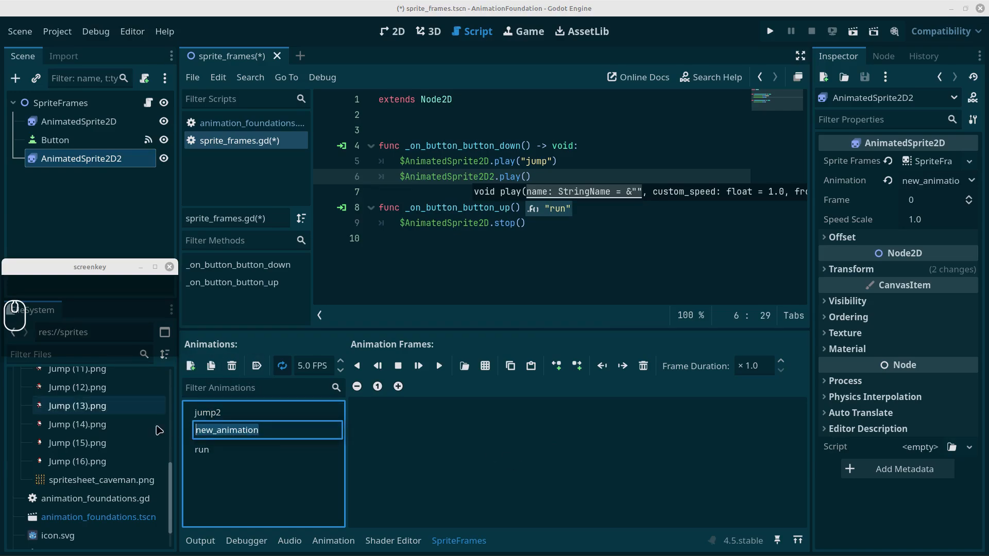
{"action": "type", "text": "slee"}
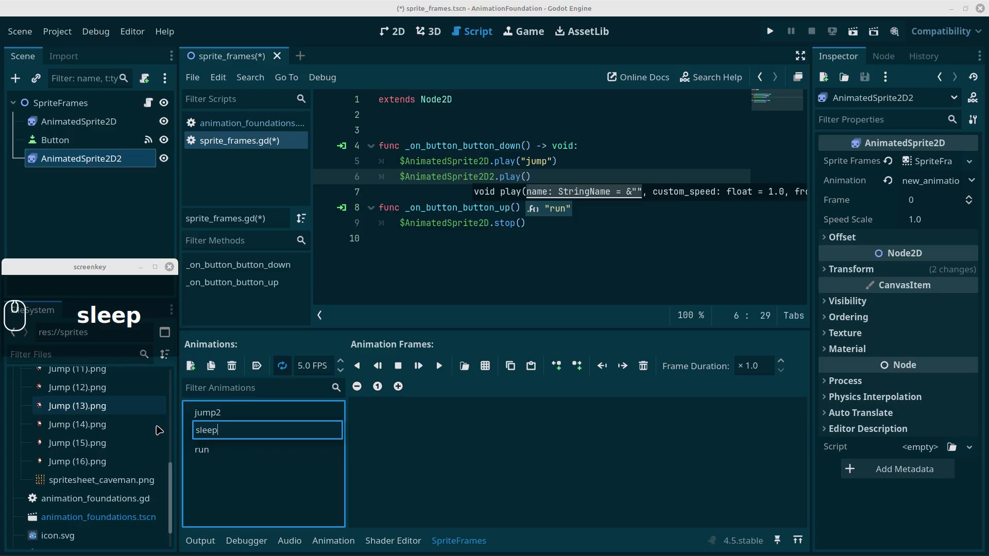
{"action": "type", "text": "p"}
{"action": "key", "text": "Return"}
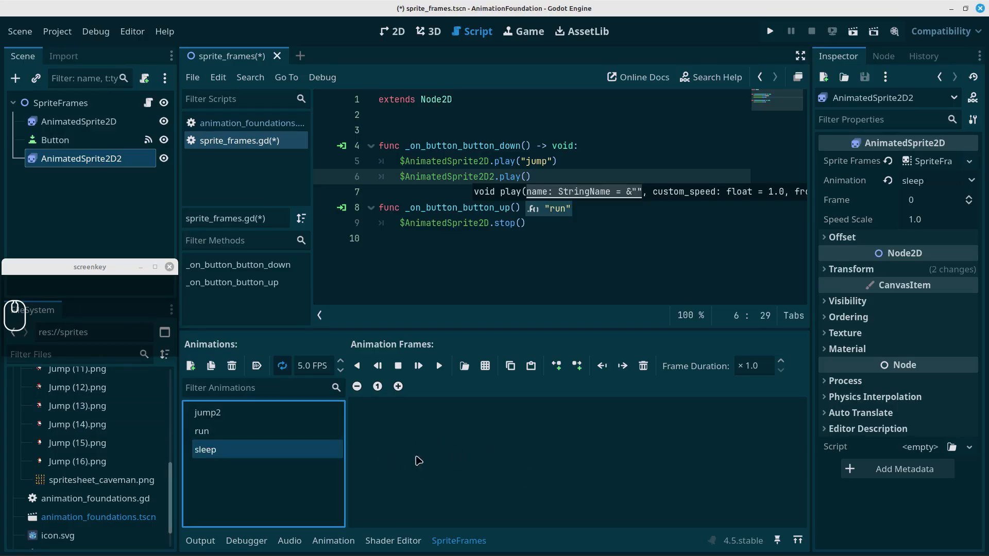
Make run the caveman's current animation and pass "run" as the argument of $AnimatedSprite2D2.play() on line 6.
{"action": "left_click", "coordinate": [217, 432]}
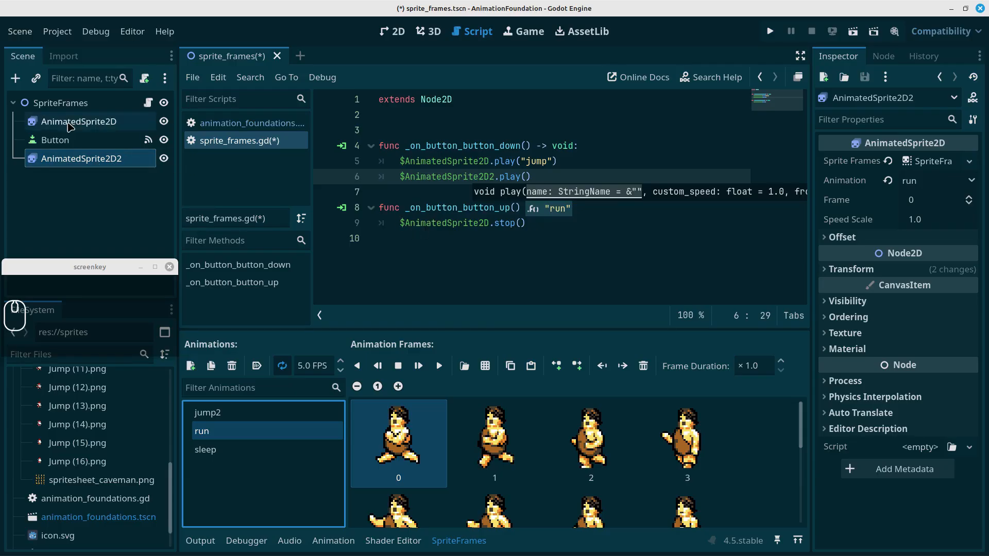
{"action": "left_click", "coordinate": [71, 123]}
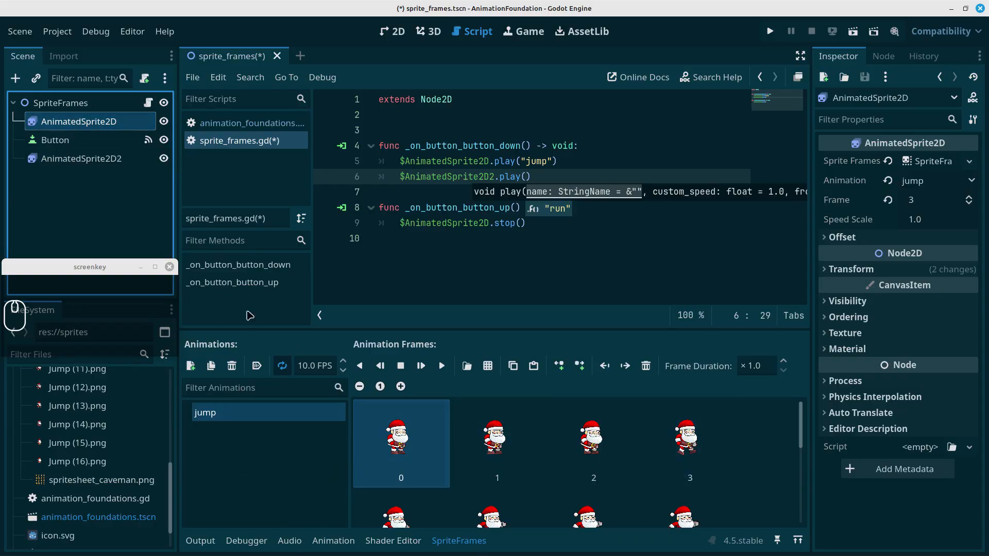
{"action": "left_click", "coordinate": [98, 160]}
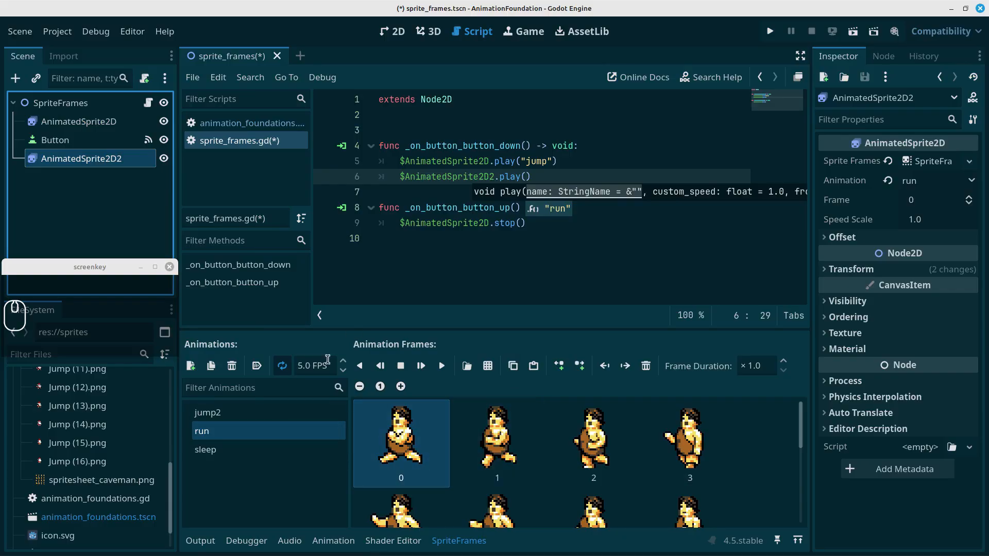
{"action": "left_click", "coordinate": [527, 178]}
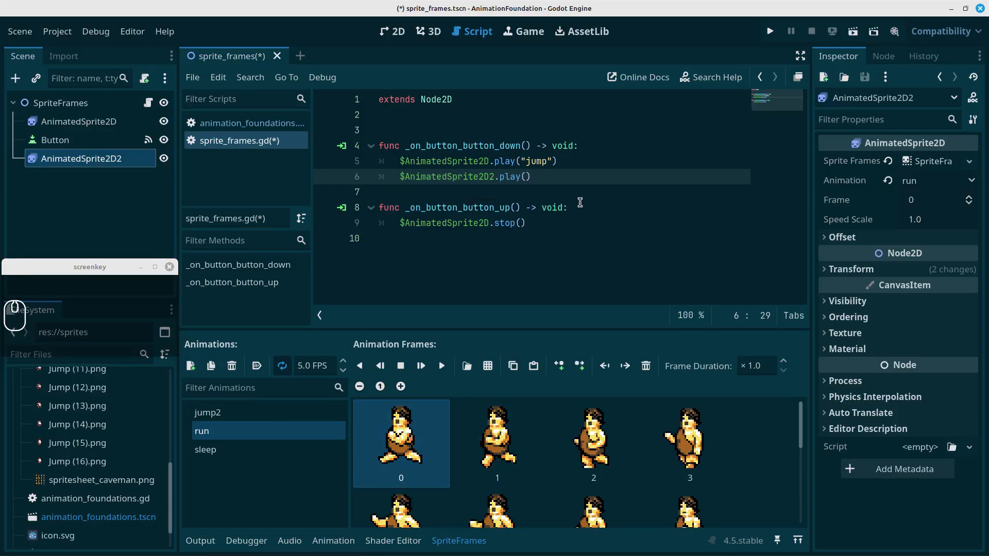
{"action": "type", "text": "\"run"}
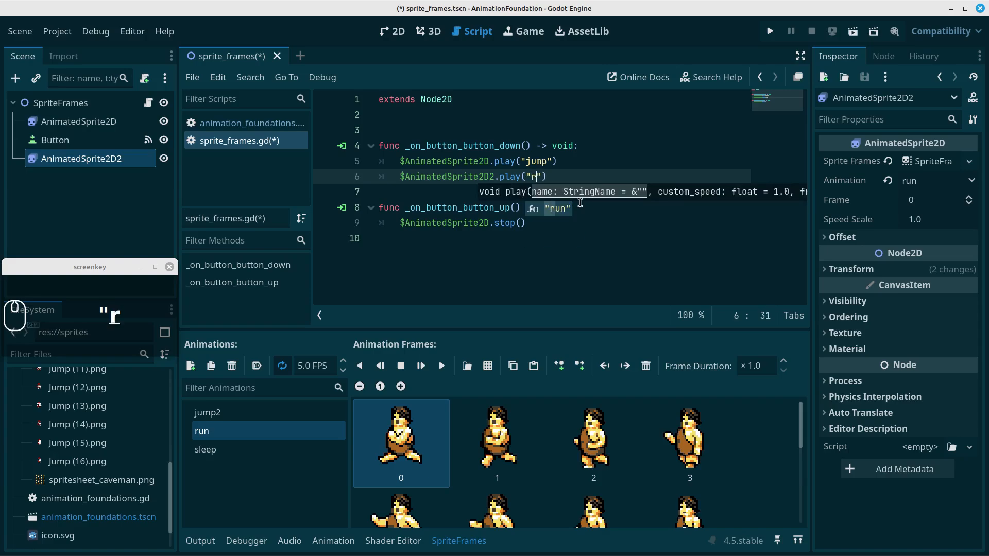
Add an indented $AnimatedSprite2D2.stop() call on line 10 of _on_button_button_up and save the script and scene.
{"action": "left_click", "coordinate": [538, 227]}
{"action": "key", "text": "Return"}
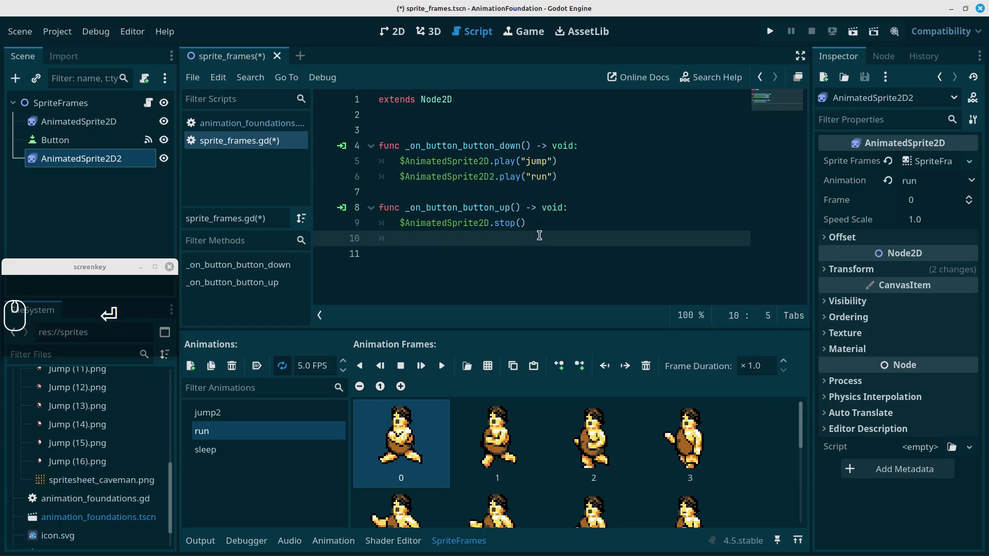
{"action": "left_click_drag", "start_coordinate": [57, 161], "coordinate": [414, 240]}
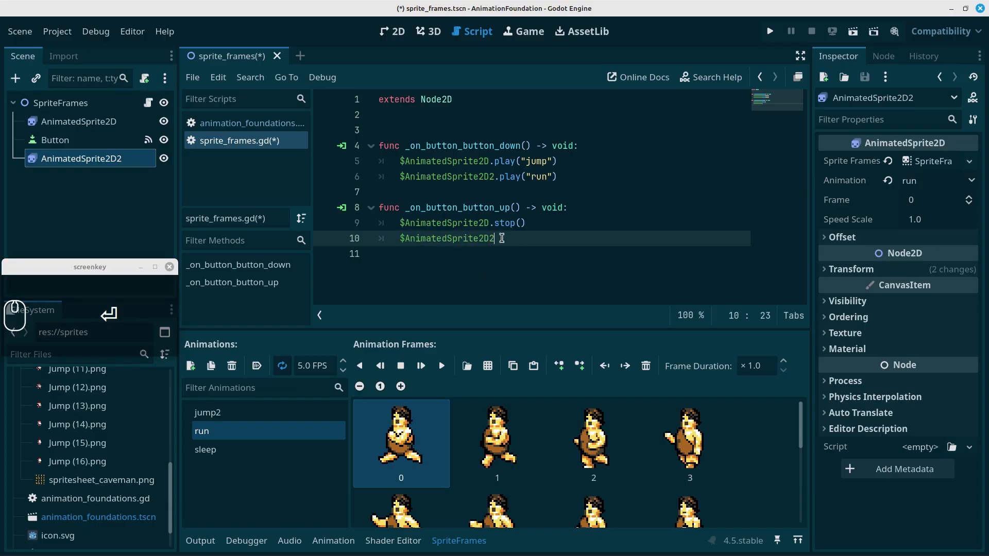
{"action": "type", "text": ".stop"}
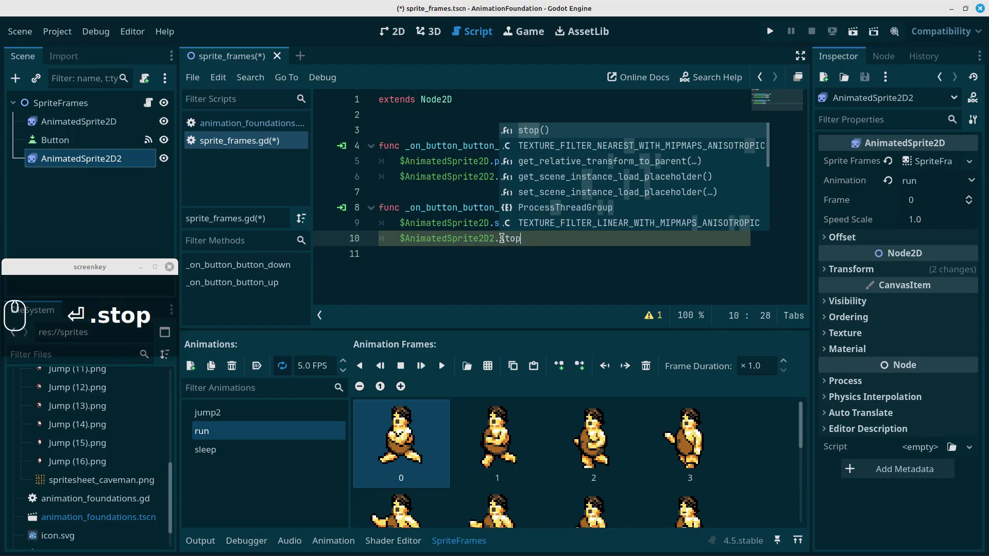
{"action": "key", "text": "Return"}
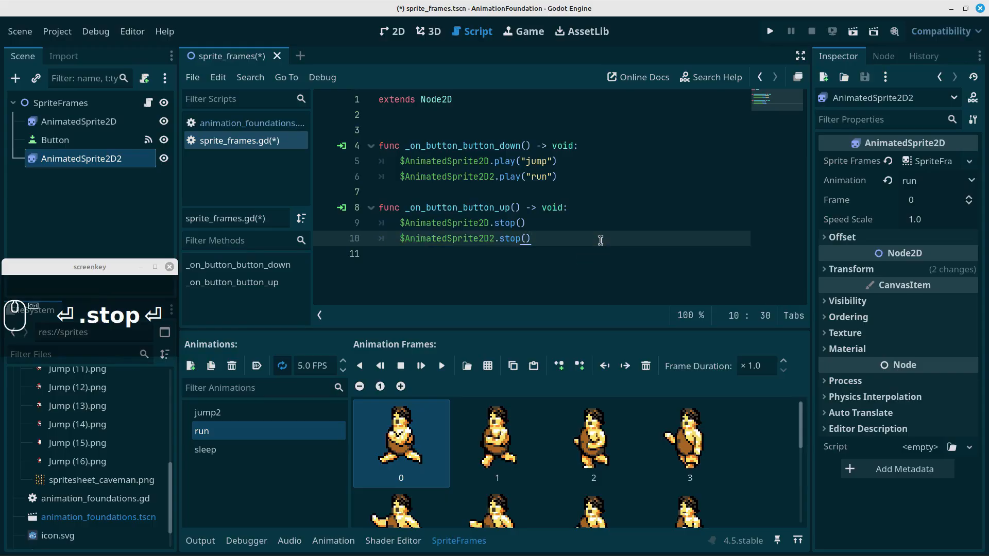
{"action": "key", "text": "ctrl+s"}
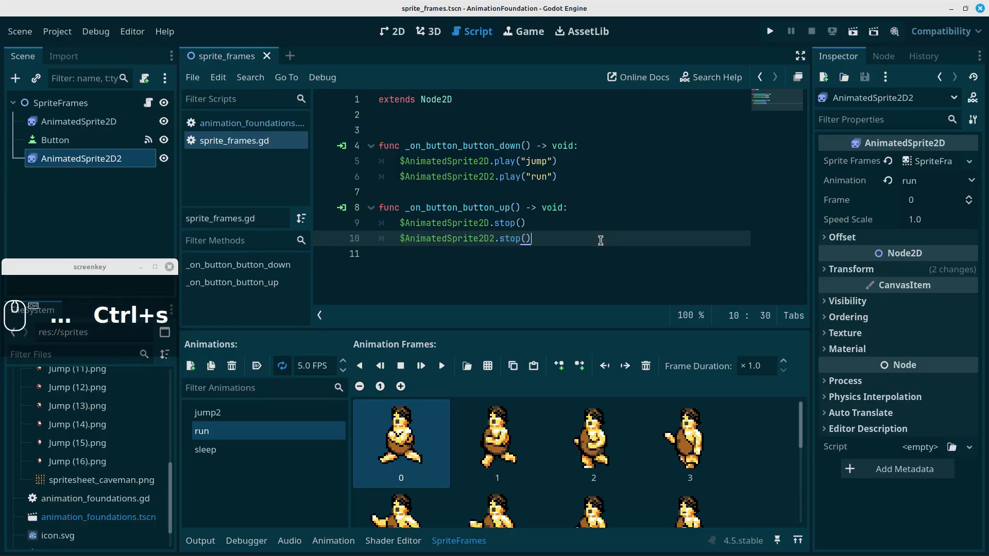
Run the current scene, test the Play button on both sprites, and close the game window.
{"action": "left_click", "coordinate": [853, 33]}
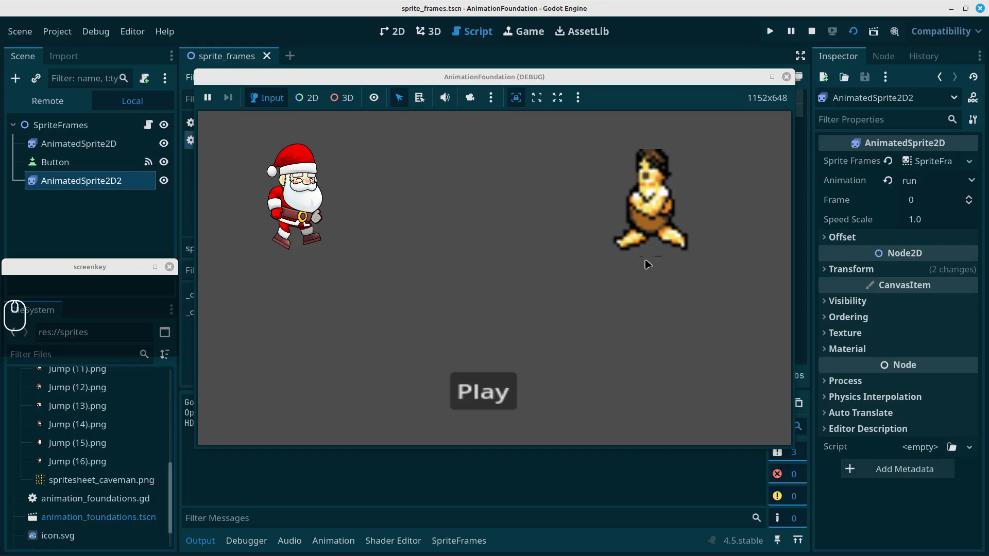
{"action": "left_click", "coordinate": [484, 394]}
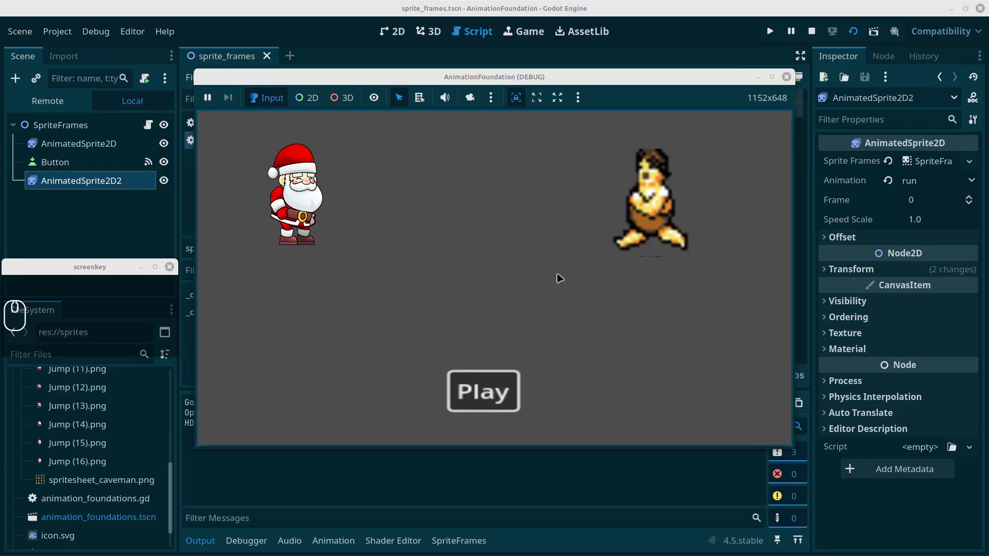
{"action": "left_click", "coordinate": [785, 77]}
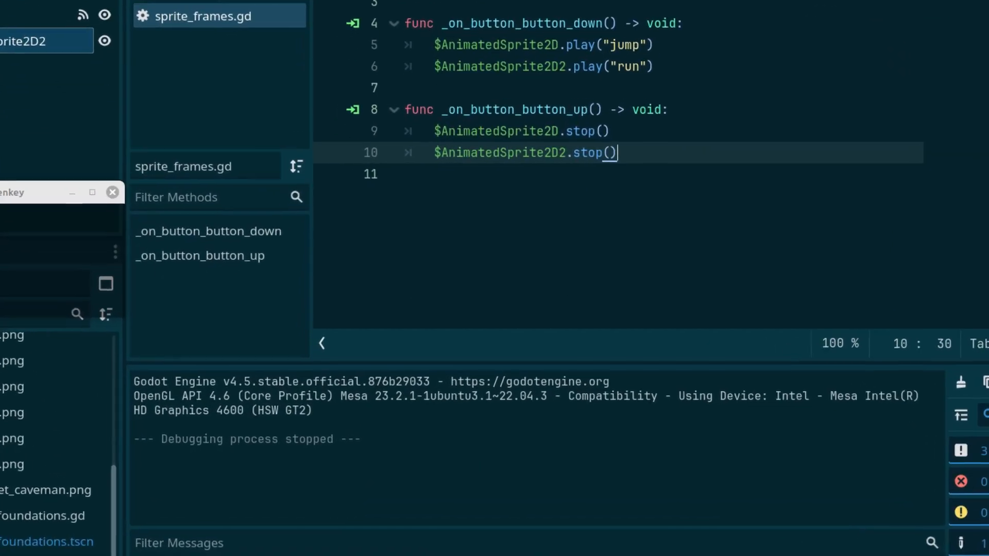
Reopen the SpriteFrames editor and switch looping of the caveman's run animation off and back on.
{"action": "left_click", "coordinate": [459, 541]}
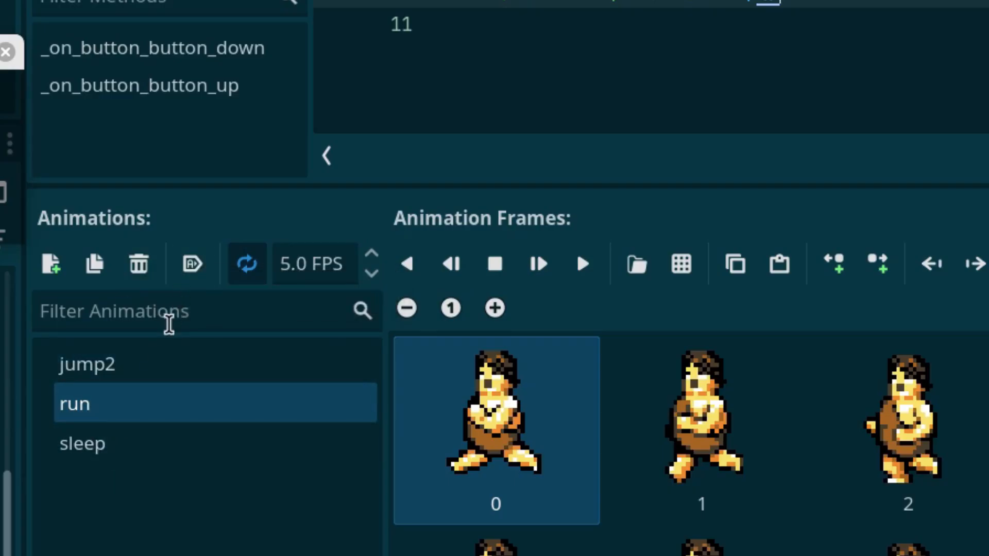
{"action": "left_click", "coordinate": [233, 311]}
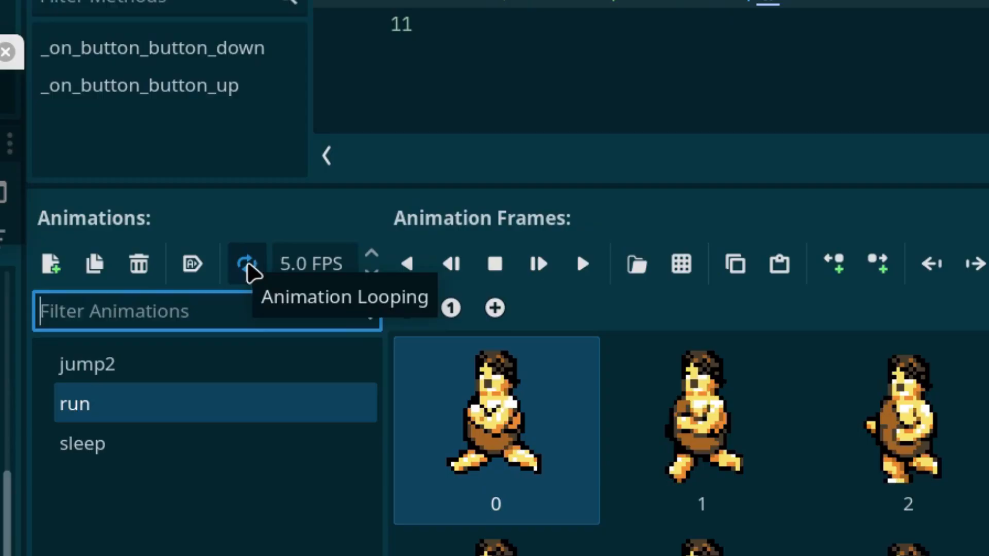
{"action": "left_click", "coordinate": [247, 266]}
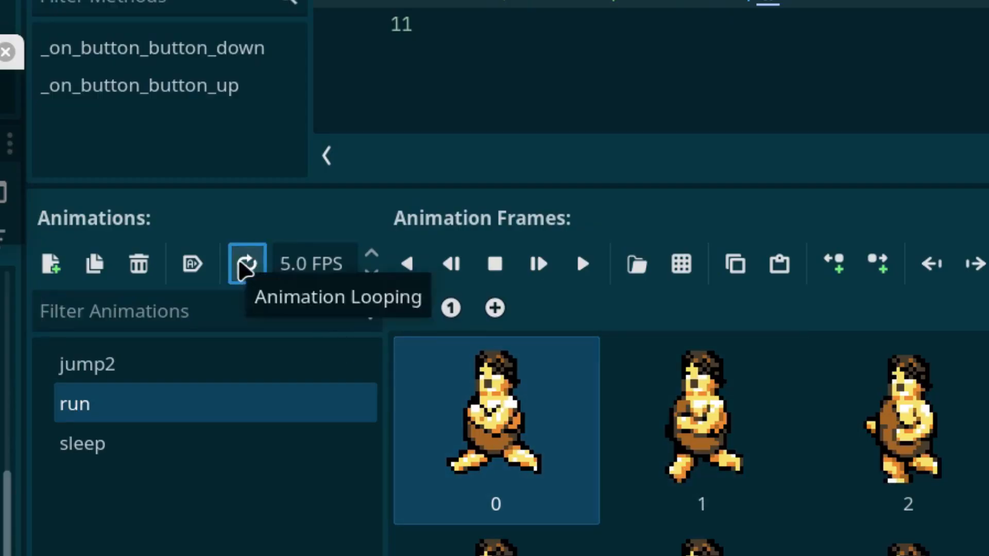
{"action": "left_click", "coordinate": [239, 268]}
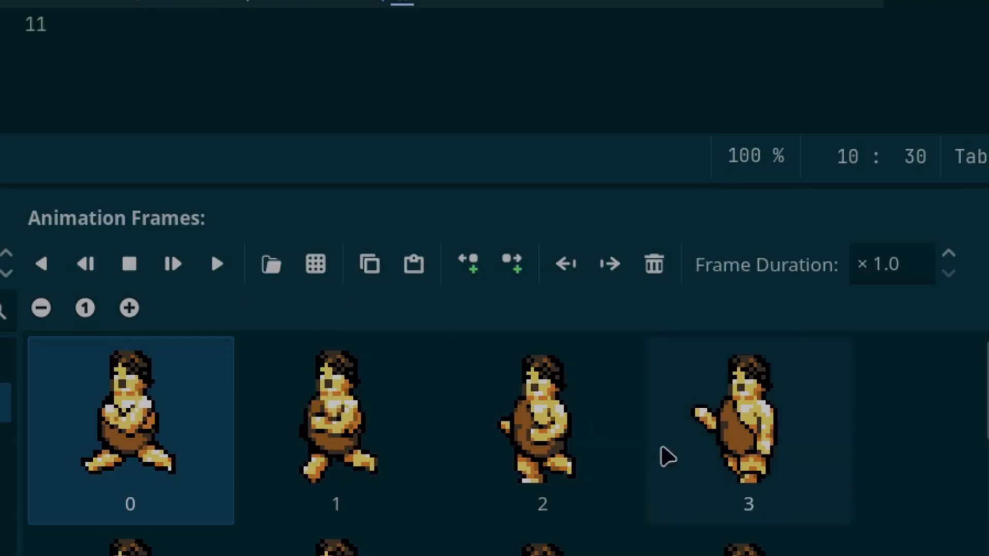
Try moving frame 0 of the run animation one place later and back to the start of the sequence.
{"action": "scroll", "coordinate": [388, 431], "scroll_direction": "down", "scroll_amount": 2}
{"action": "scroll", "coordinate": [389, 431], "scroll_direction": "up", "scroll_amount": 2}
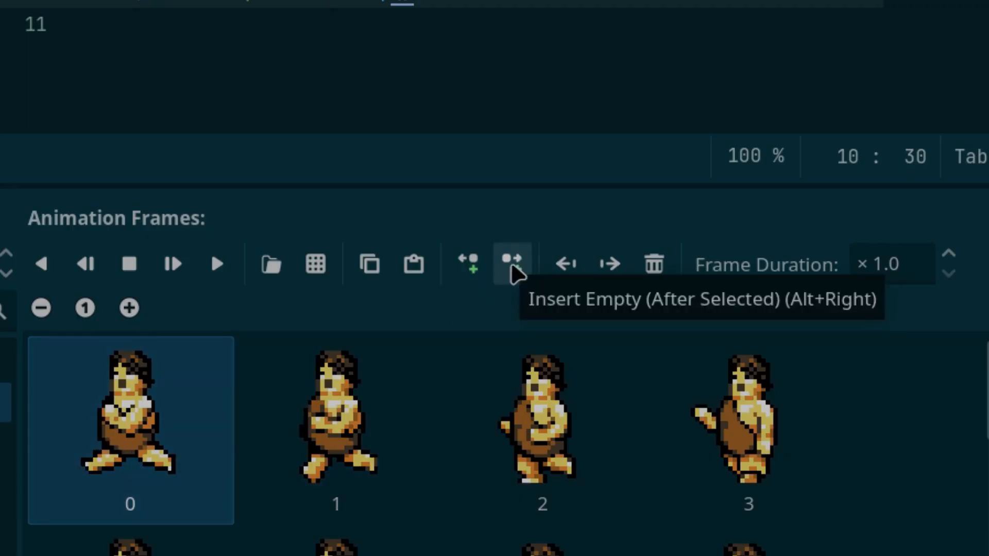
{"action": "left_click", "coordinate": [603, 267]}
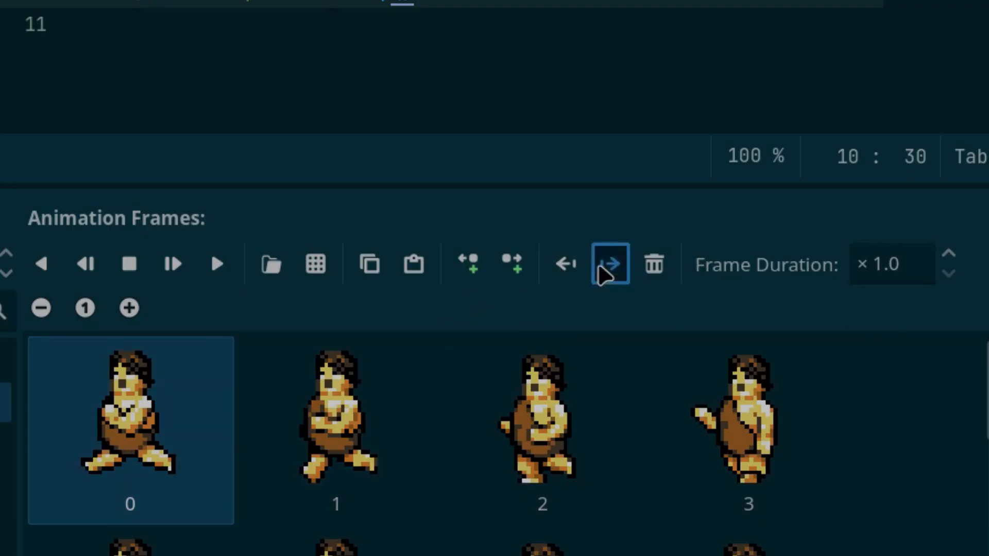
{"action": "left_click", "coordinate": [566, 268]}
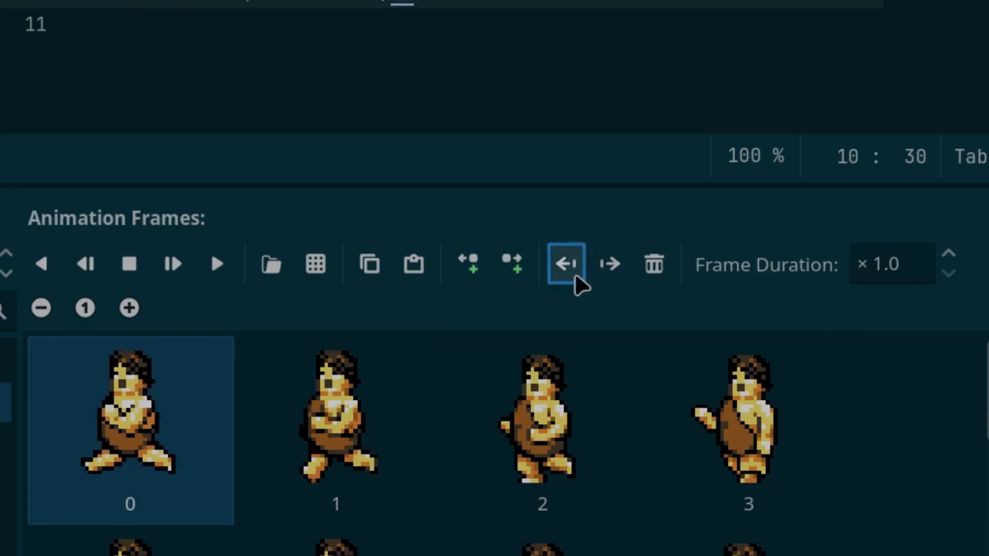